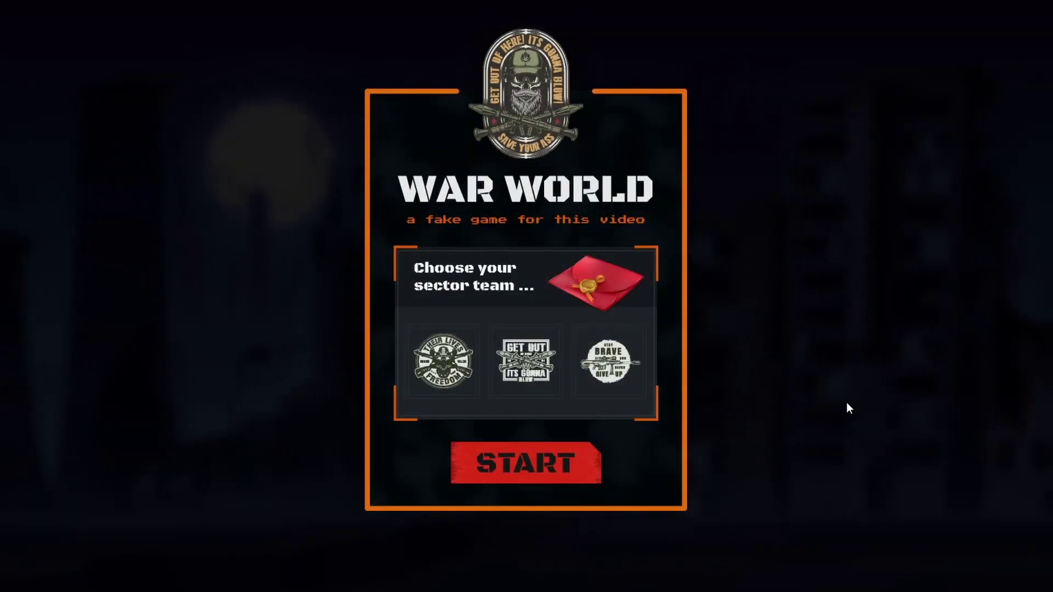
Try out the three sector team badges and the START button in the War World prototype
click(630, 378)
click(552, 373)
click(469, 373)
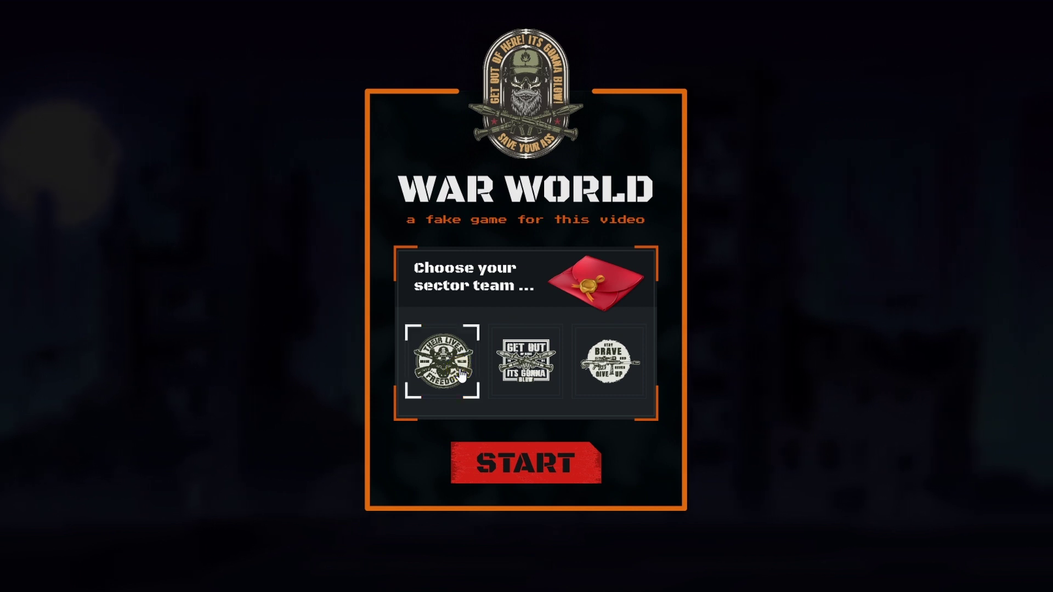
click(617, 371)
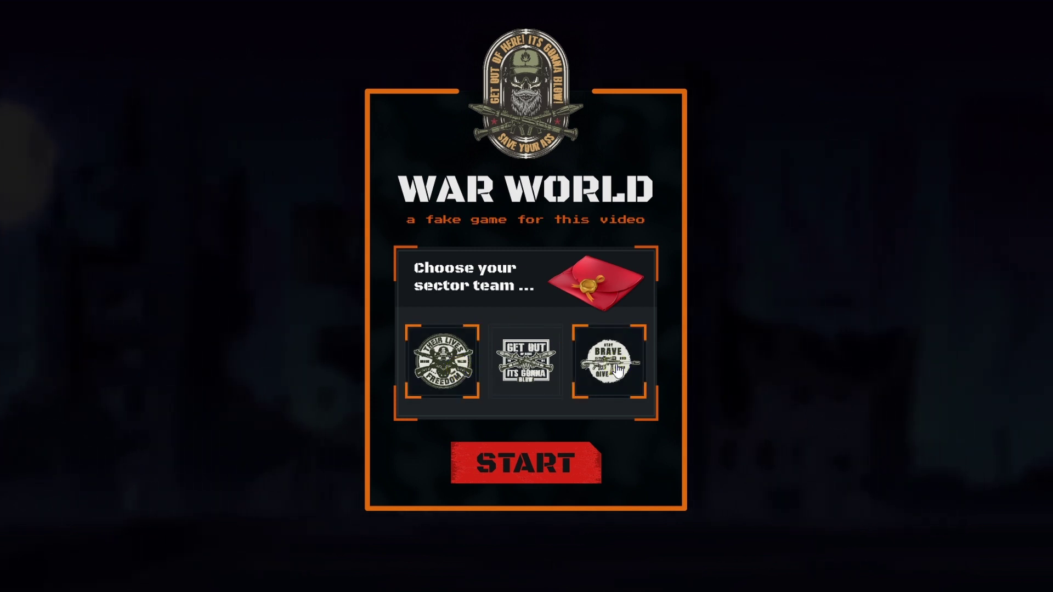
click(525, 373)
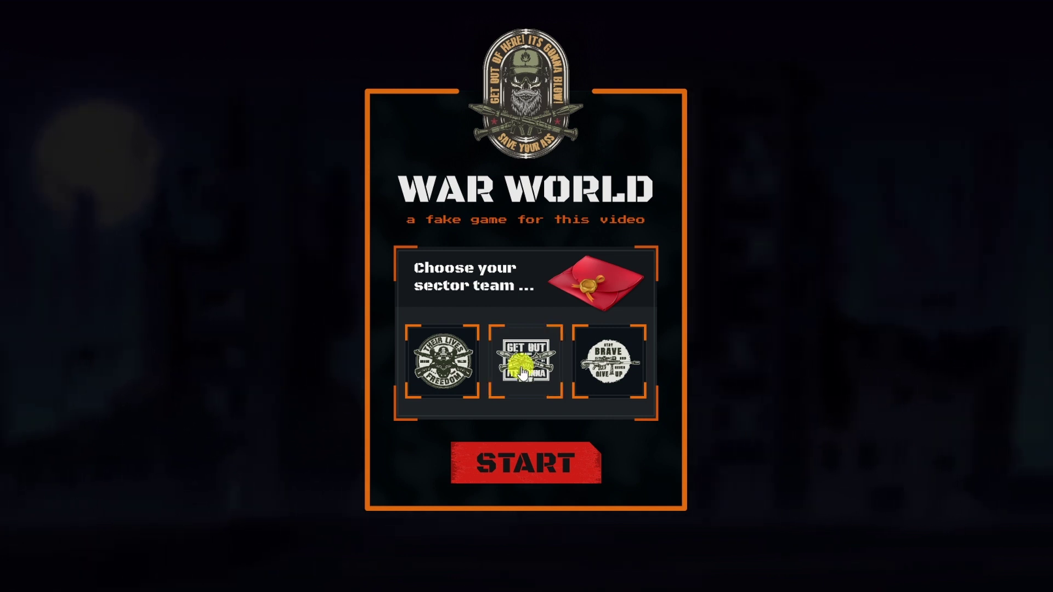
click(560, 464)
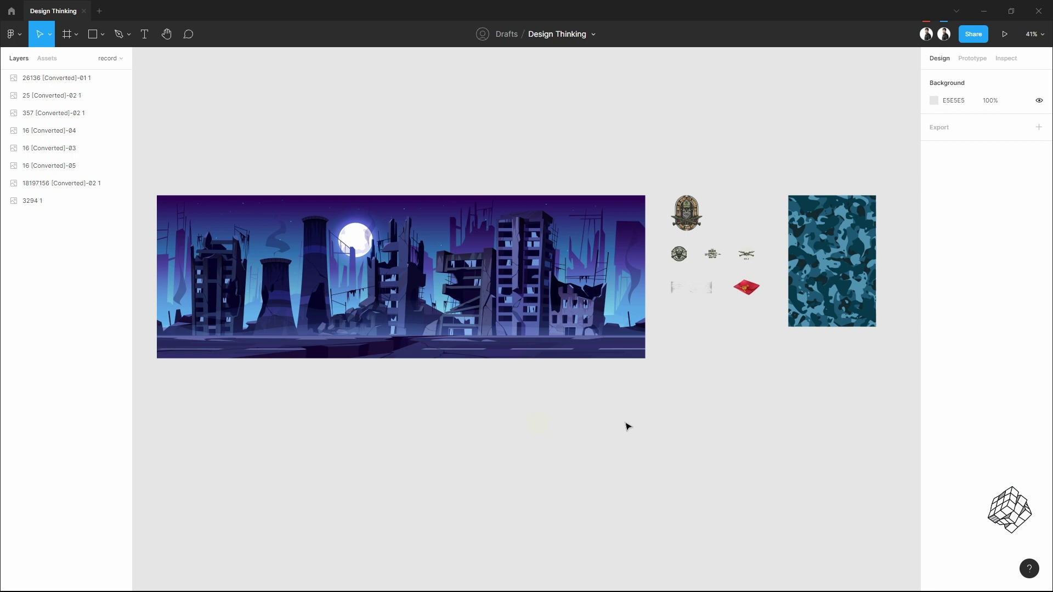
Examine the imported artwork: the city background, skull emblem, three team badges, grunge texture, red envelope and camouflage pattern
drag(624, 413, 624, 424)
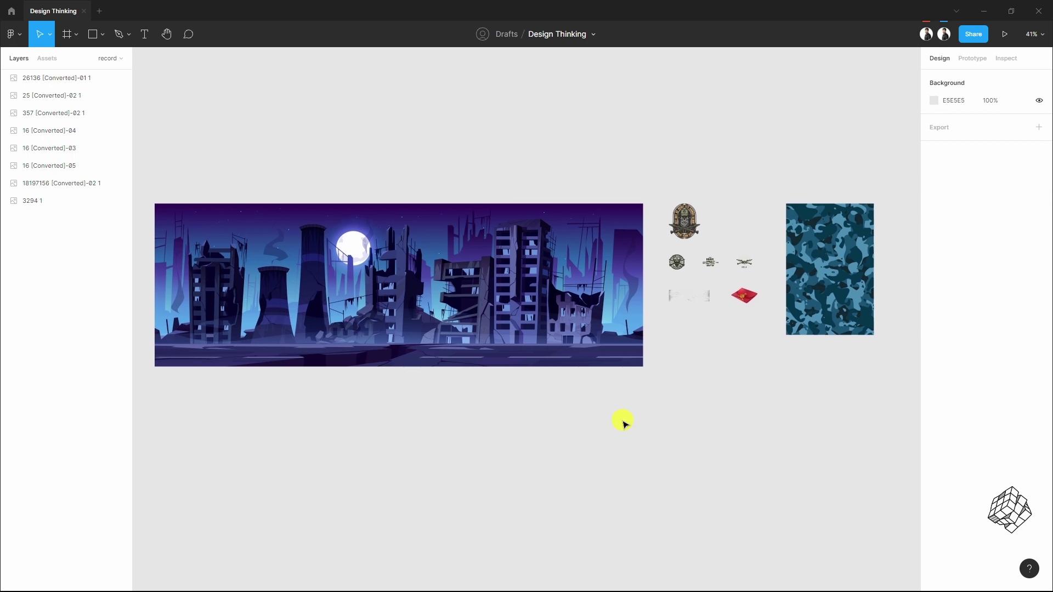
click(516, 272)
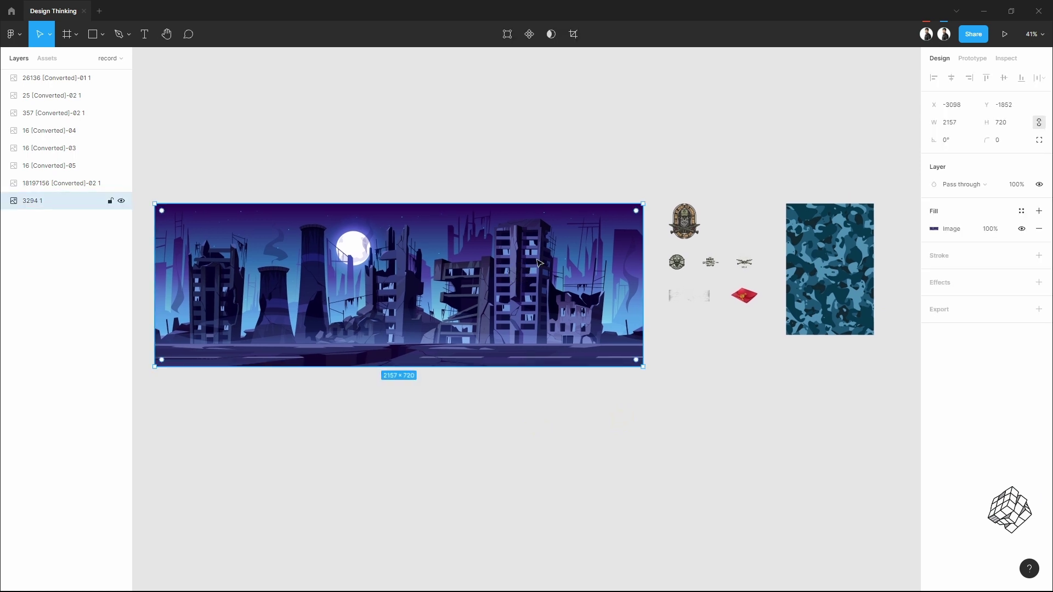
click(684, 233)
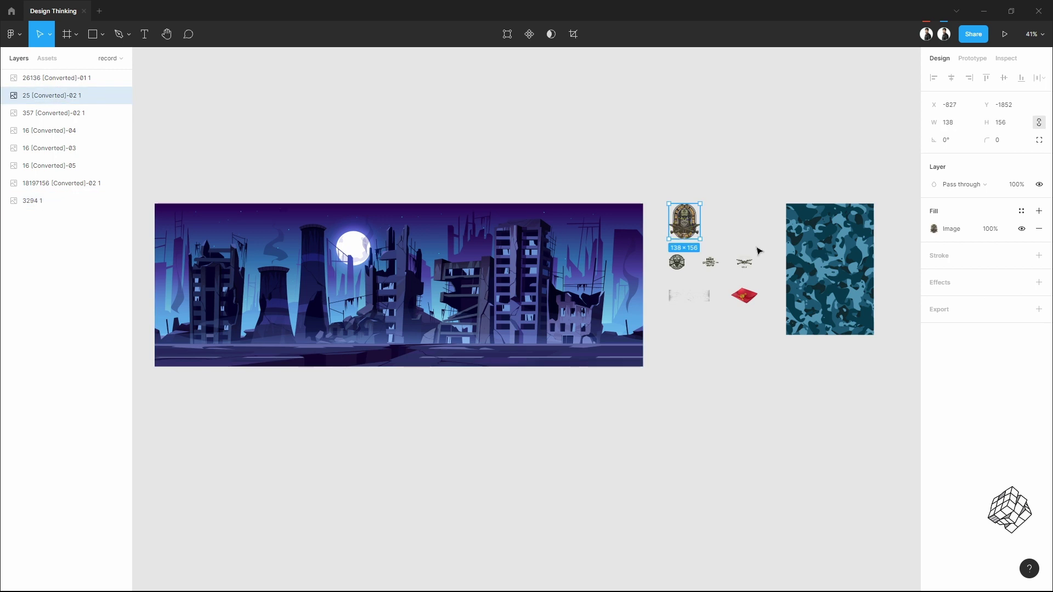
scroll(758, 251, up, 3)
scroll(759, 251, up, 5)
click(553, 288)
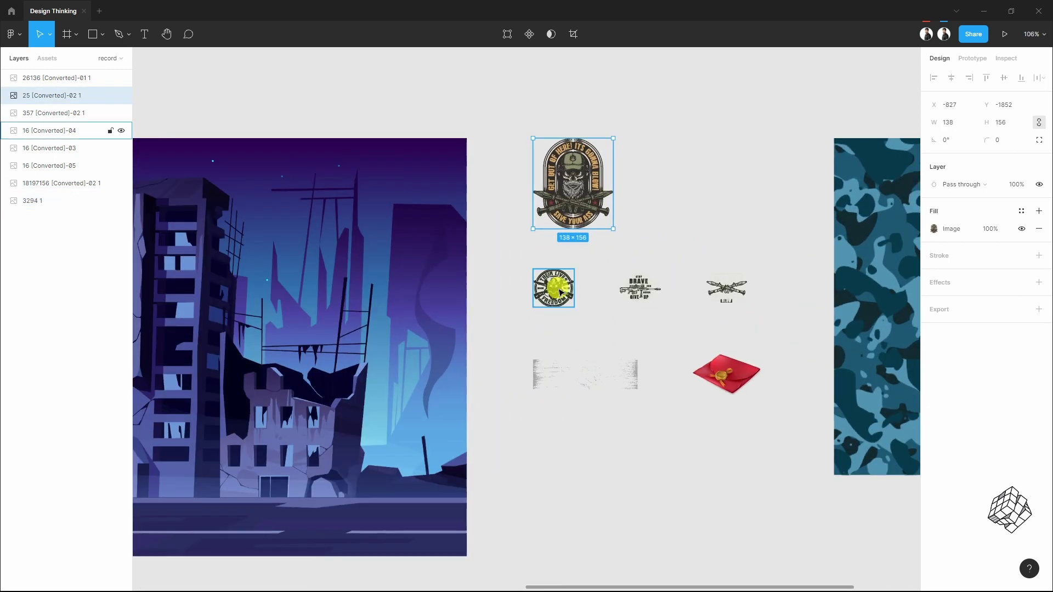
click(639, 287)
click(726, 288)
click(598, 376)
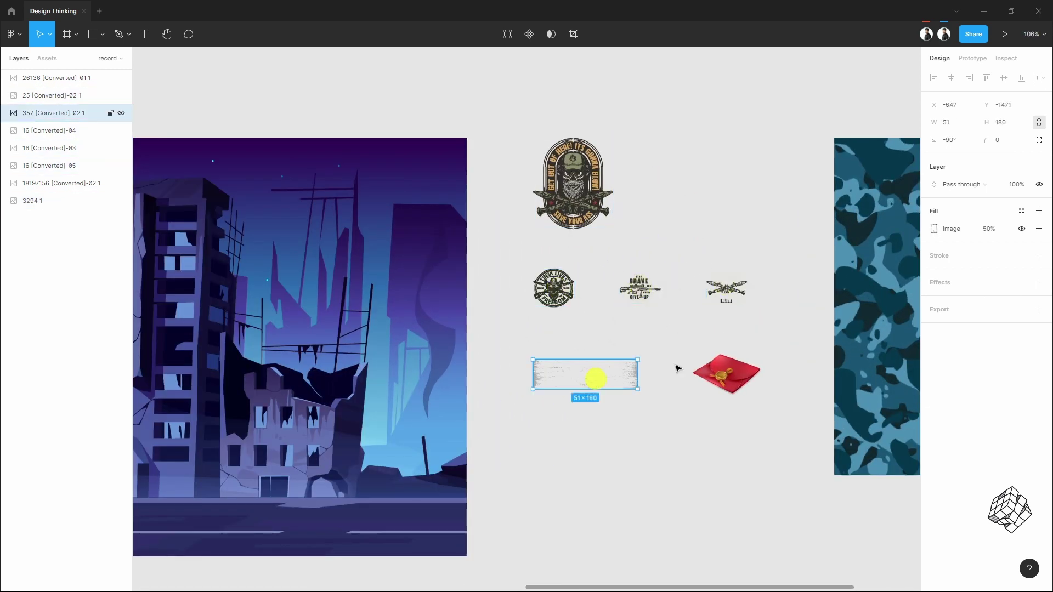
click(727, 372)
drag(890, 345, 564, 353)
click(565, 353)
scroll(804, 332, down, 2)
scroll(815, 335, down, 5)
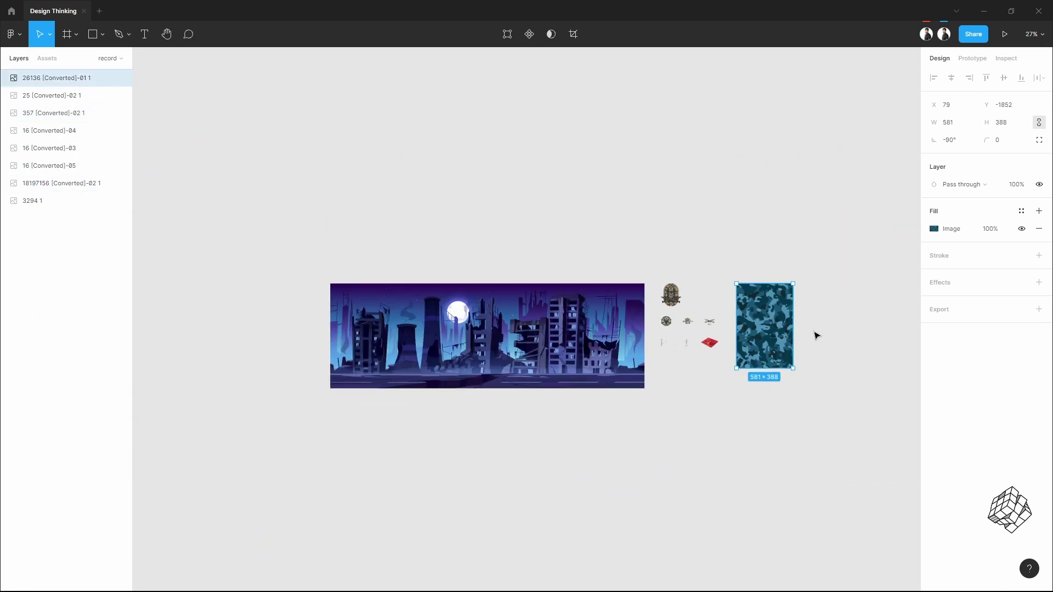
Create an iMac frame of 1280×720 above the city artwork, aligned with its left edge
click(677, 484)
drag(501, 233, 524, 352)
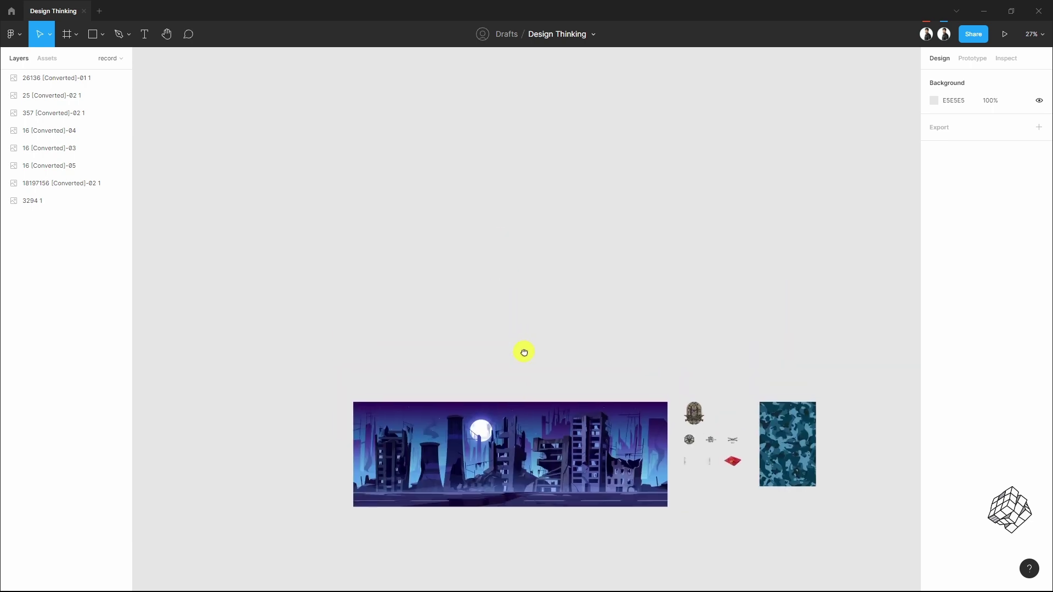
click(69, 35)
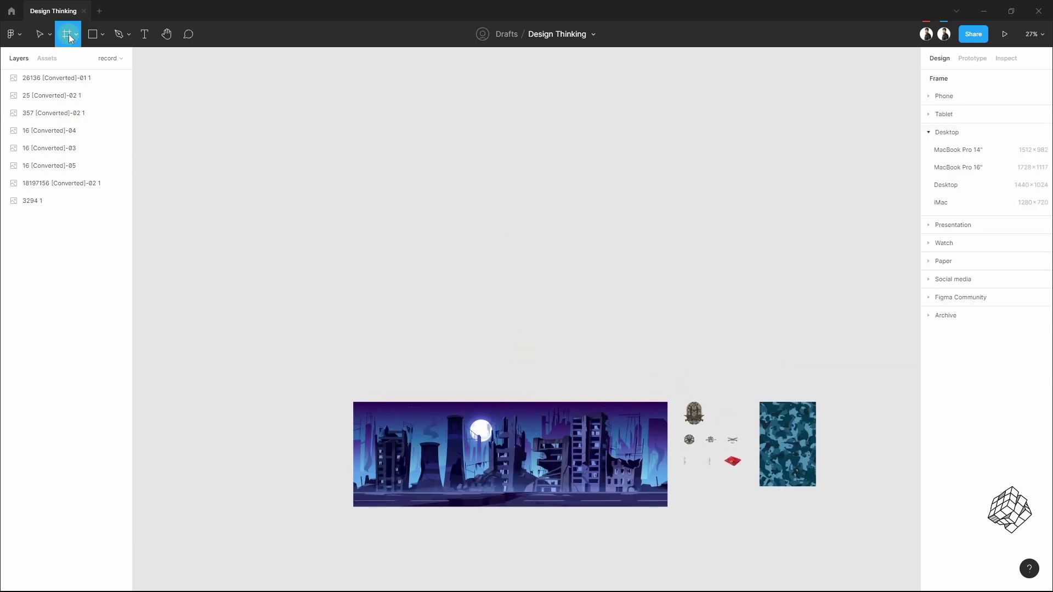
click(983, 203)
drag(460, 265, 371, 116)
Rename the new frame game-bg / 1 and move the city image into it, flush with the frame's top-left corner
double_click(46, 81)
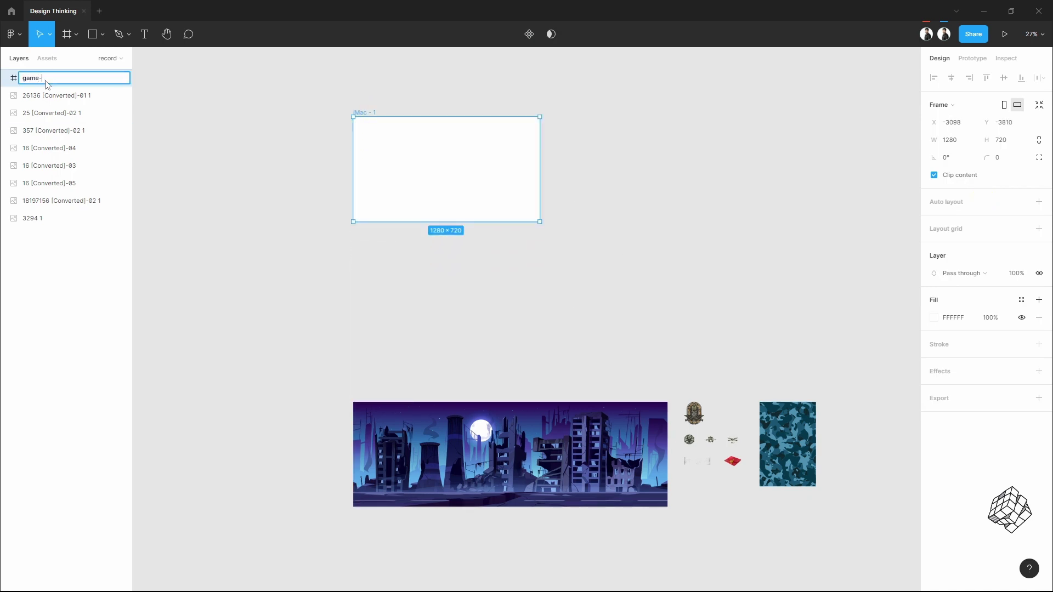
click(213, 171)
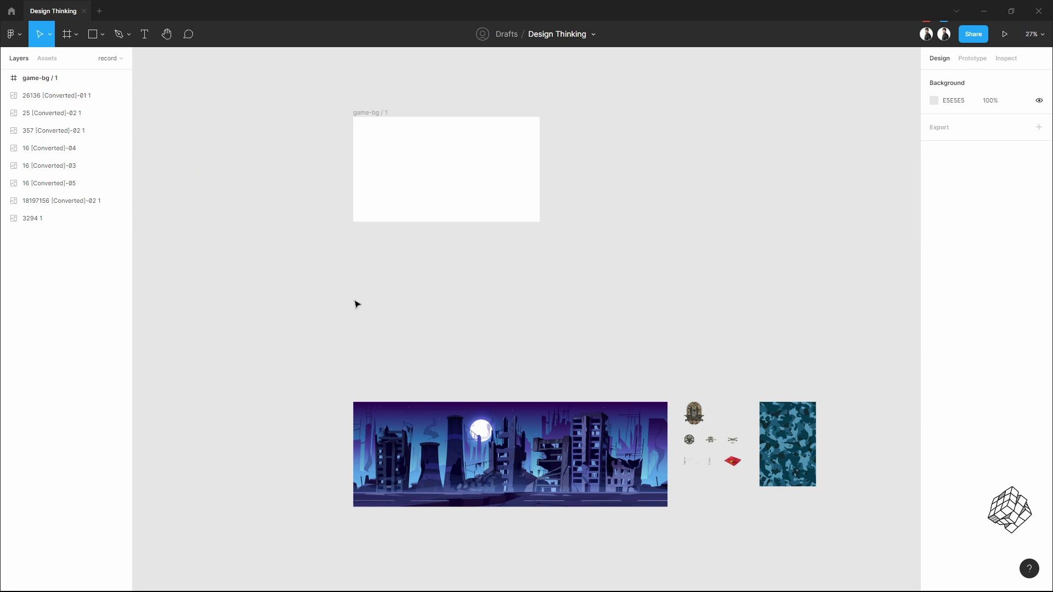
drag(406, 440, 409, 159)
click(731, 164)
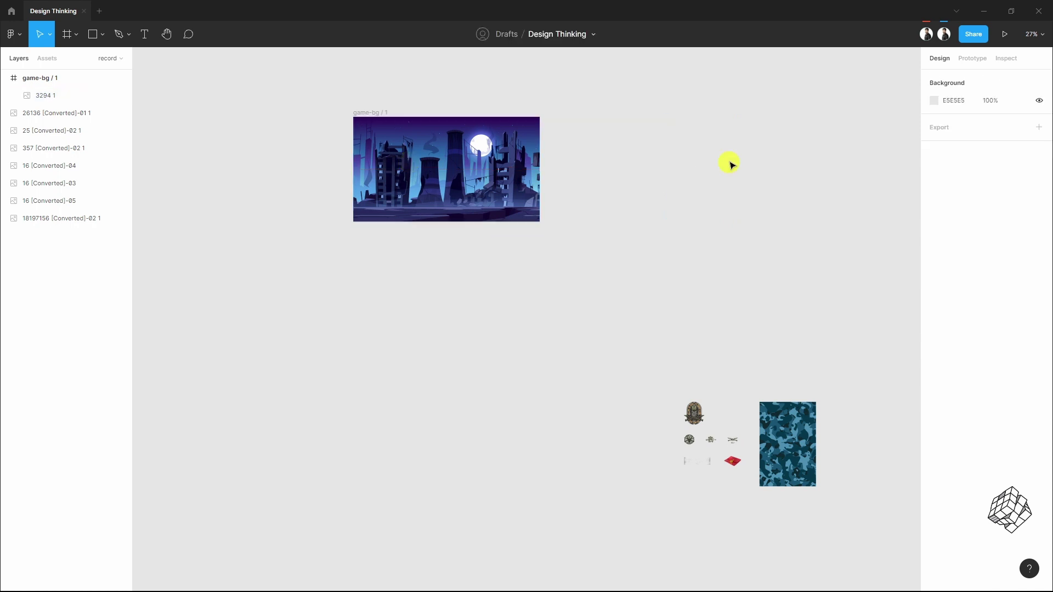
Duplicate the frame beside the original as game-bg / 2 and shift its city image left until the right edges align
scroll(731, 165, up, 3)
scroll(752, 346, down, 1)
drag(606, 317, 472, 289)
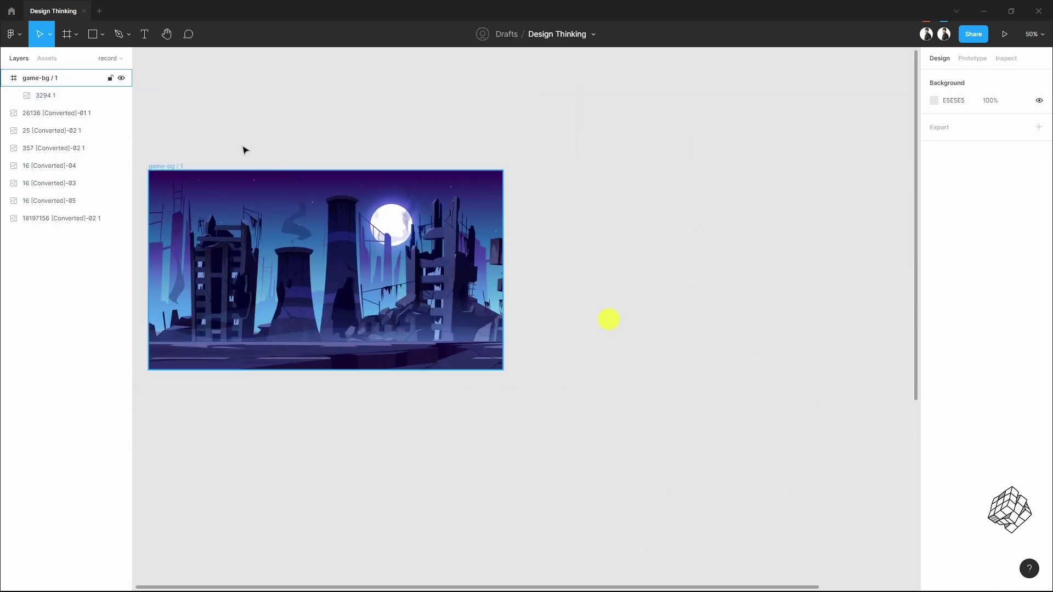
click(154, 166)
drag(158, 170, 534, 165)
click(779, 239)
mouse_move(832, 245)
mouse_down()
mouse_move(632, 252)
mouse_move(820, 247)
mouse_up()
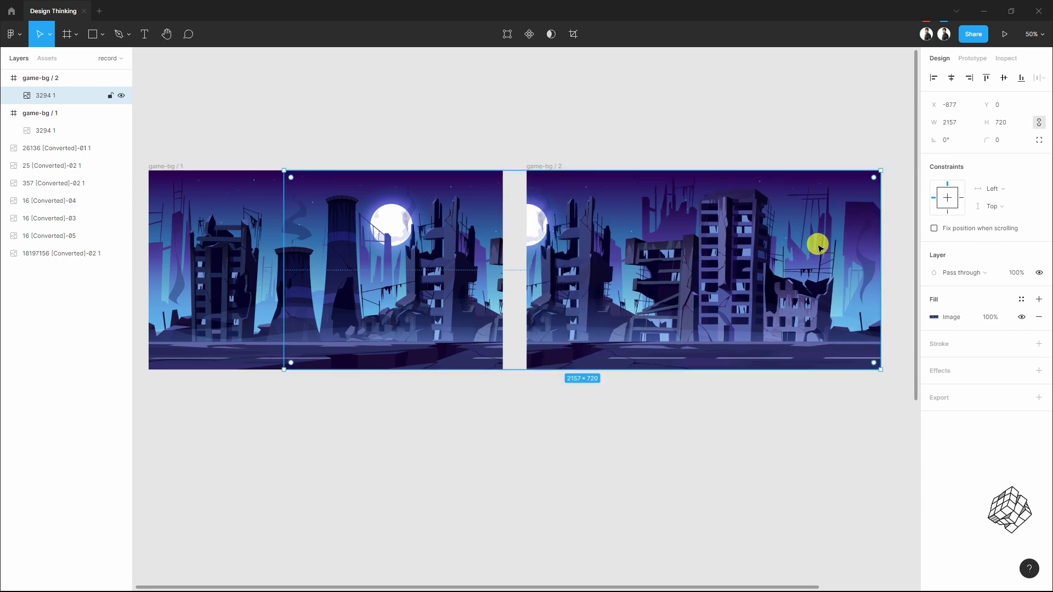
click(724, 405)
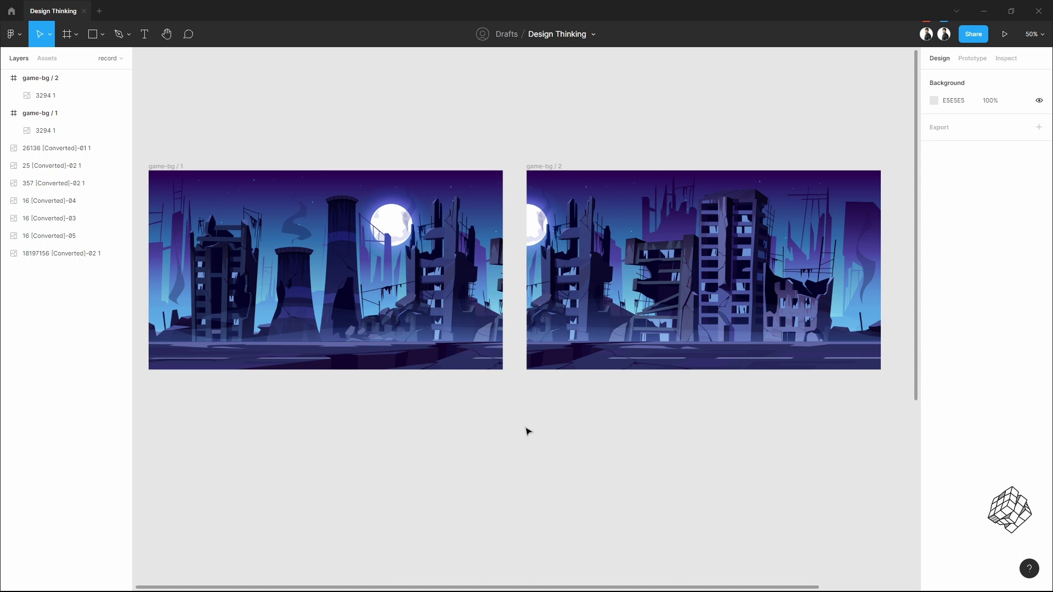
Draw a 1280×720 rectangle covering the whole game-bg / 1 frame
click(92, 34)
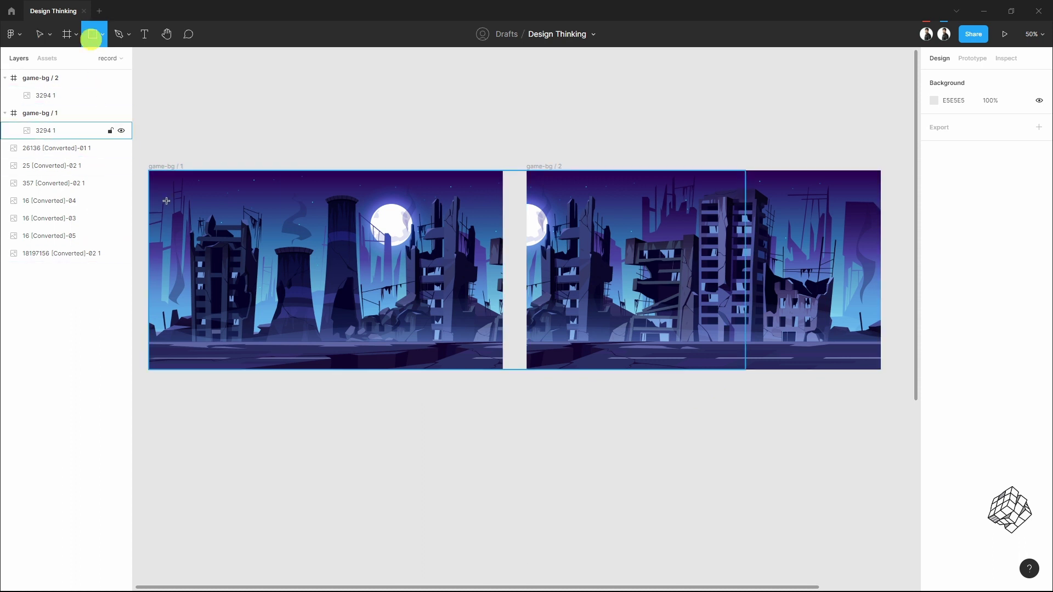
mouse_move(162, 191)
mouse_down()
mouse_move(433, 306)
mouse_move(147, 169)
mouse_up()
drag(433, 304, 502, 370)
Fill the covering rectangle with black 000000 at 90% opacity
click(955, 317)
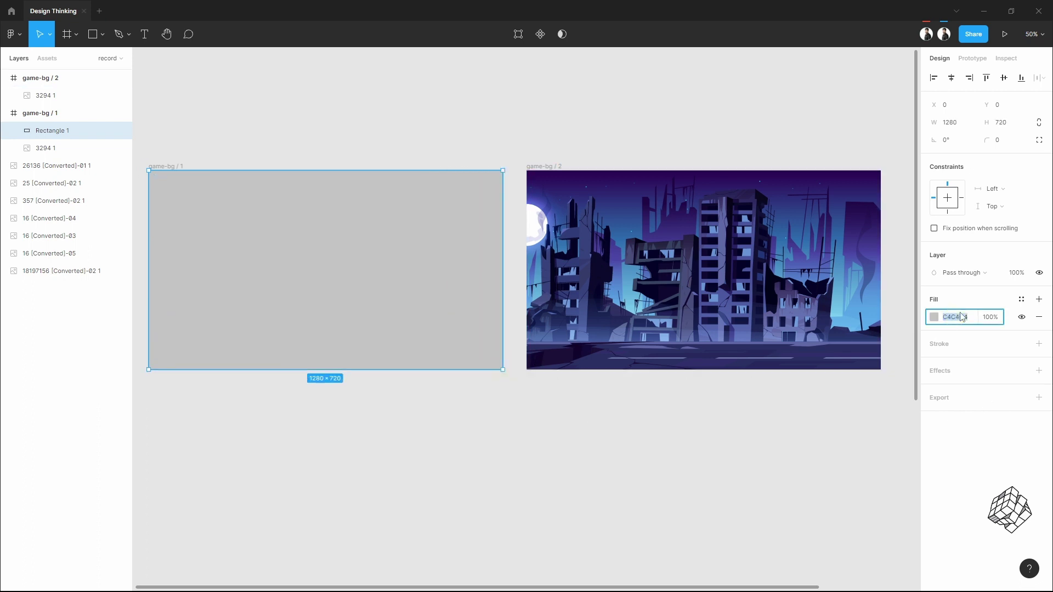
text(000)
key(Return)
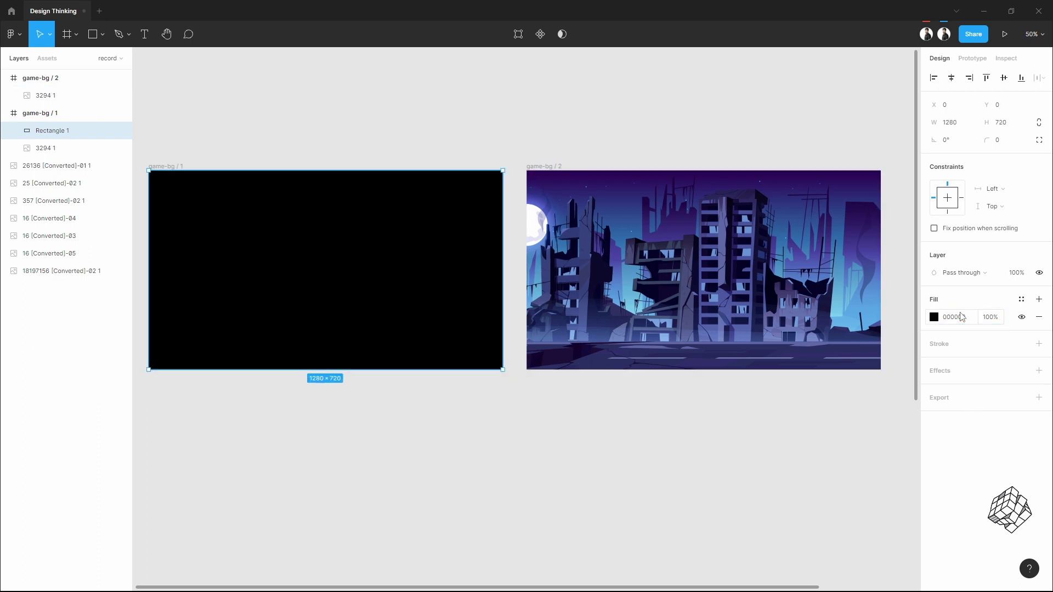
click(991, 318)
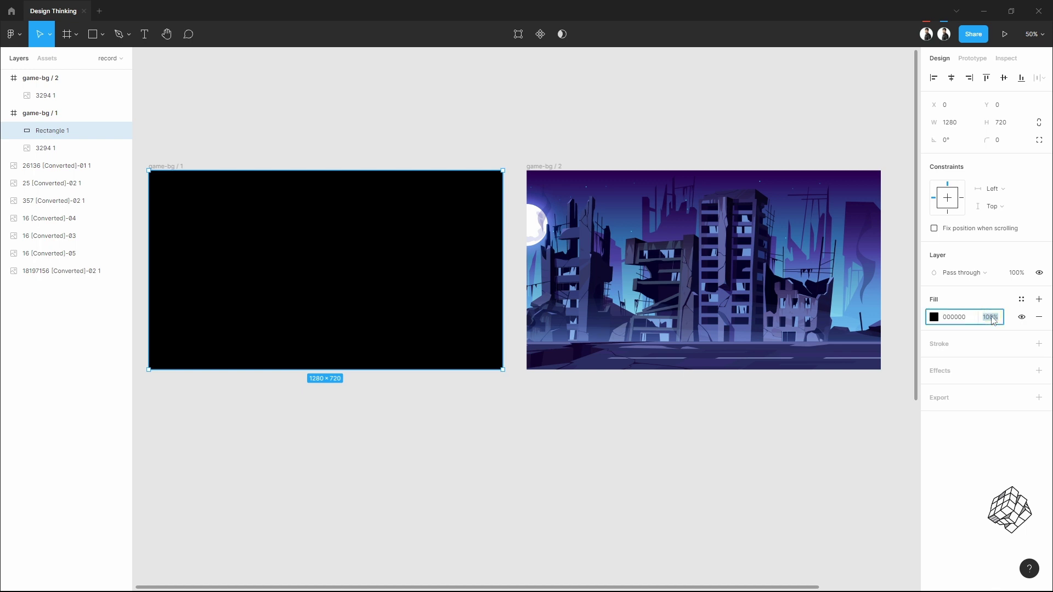
key(Return)
Add a background blur of 15 to the dark overlay rectangle
click(952, 371)
click(961, 388)
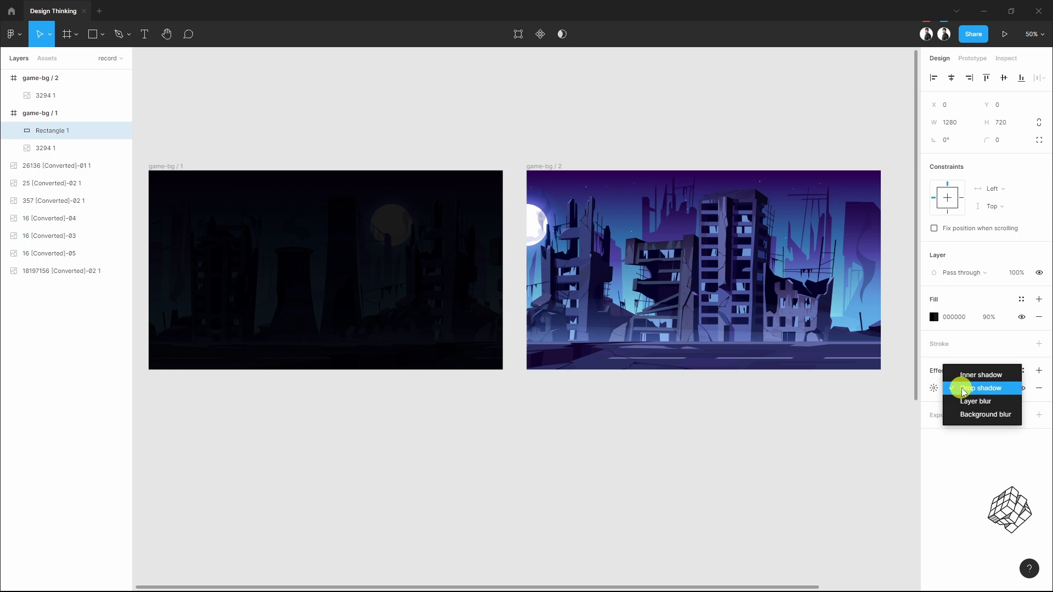
click(983, 417)
click(934, 390)
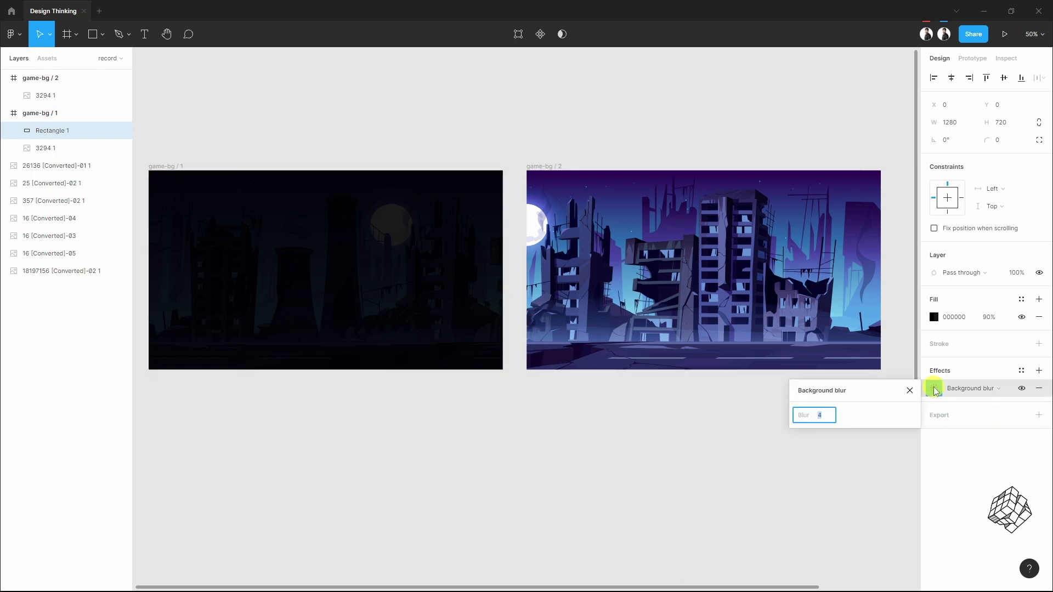
key(Return)
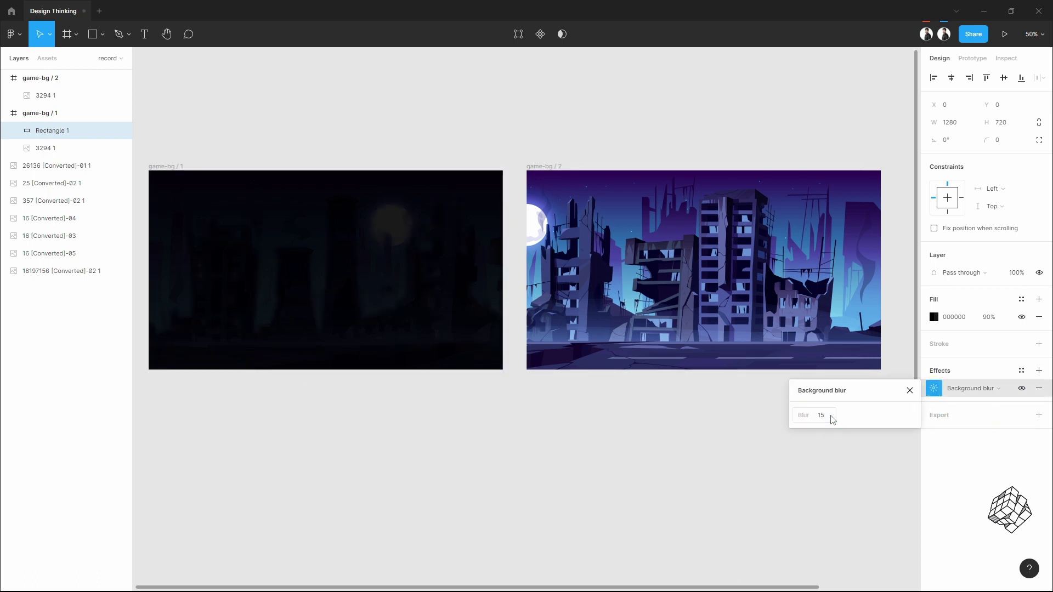
click(910, 392)
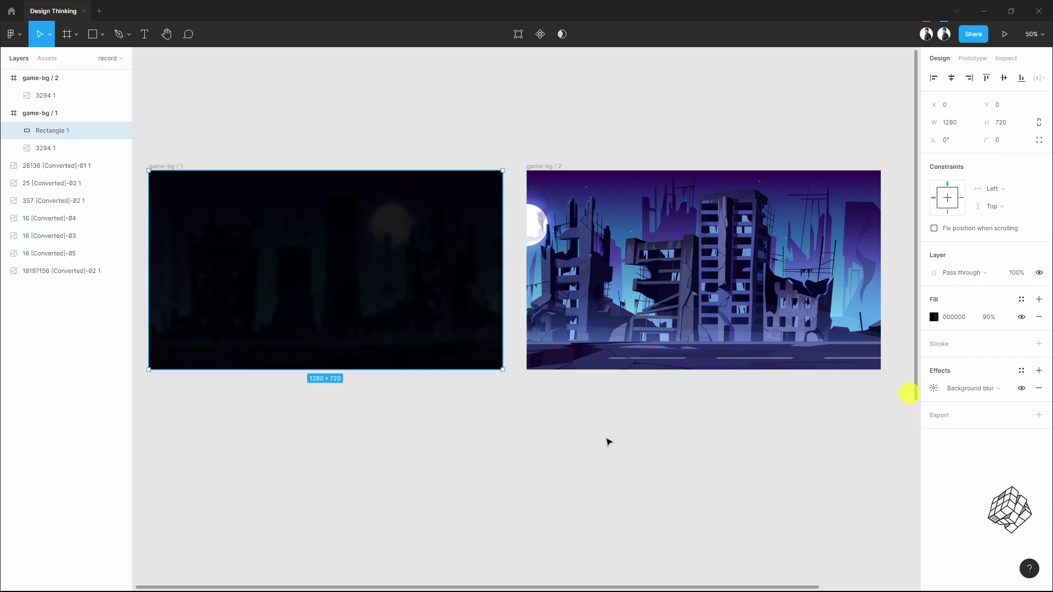
Copy the blurred dark overlay into the game-bg / 2 frame
click(354, 222)
click(547, 167)
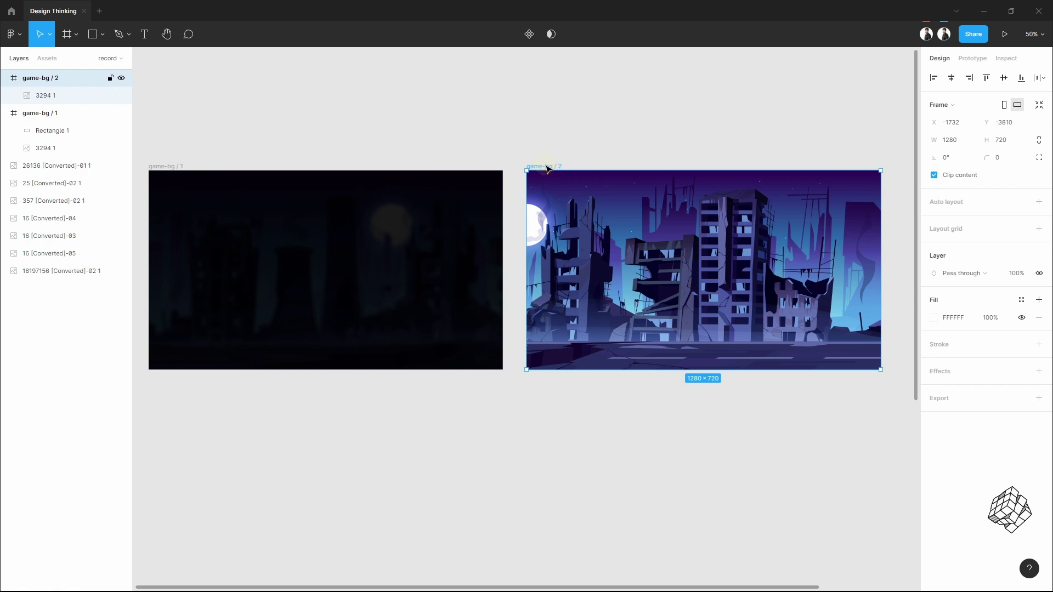
key(ctrl+v)
Turn game-bg / 1 and game-bg / 2 into components and combine them as variants of one set
click(179, 169)
right_click(177, 172)
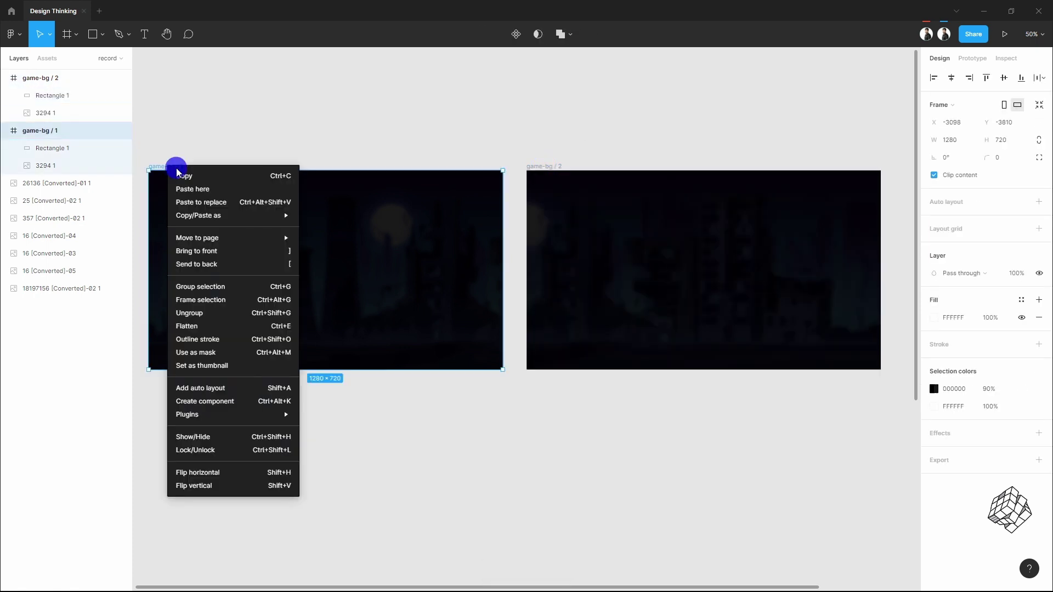
click(230, 401)
click(552, 167)
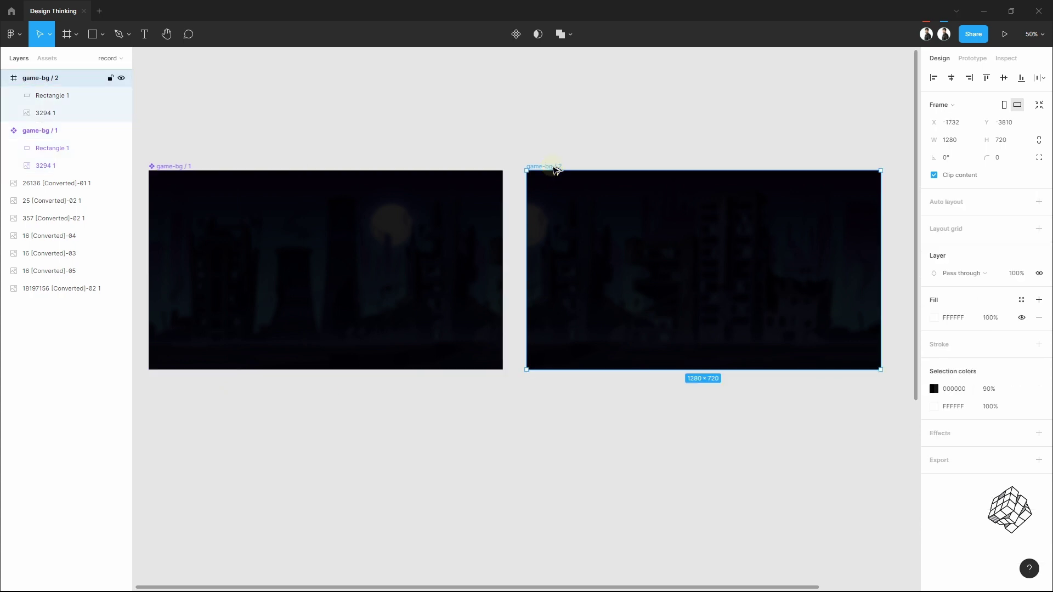
key(ctrl+alt+k)
drag(146, 153, 896, 383)
click(981, 243)
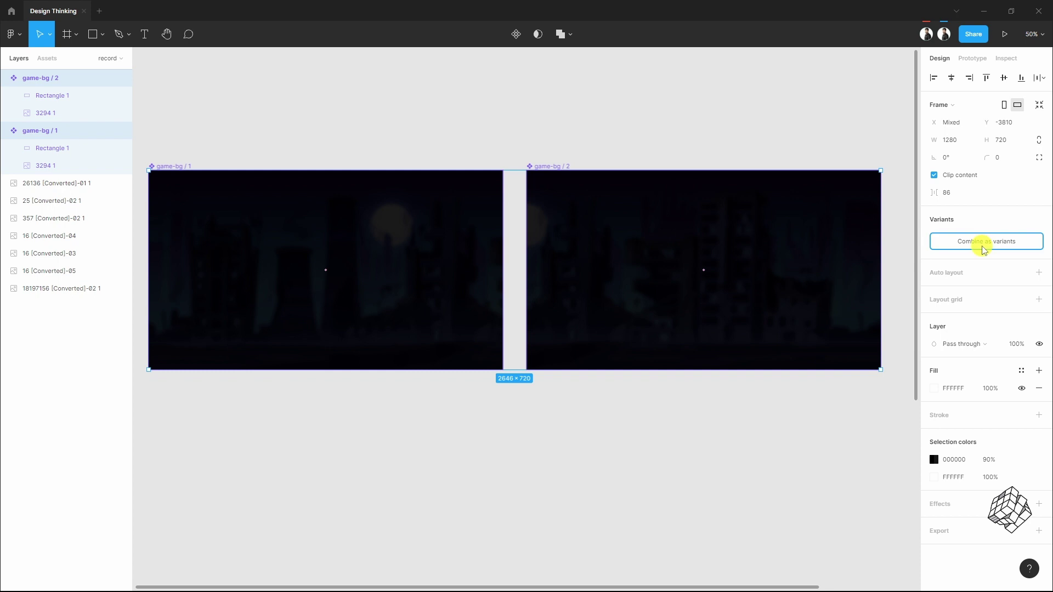
Connect variant 1 to variant 2 with a Change to interaction triggered after a 50 ms delay
click(353, 223)
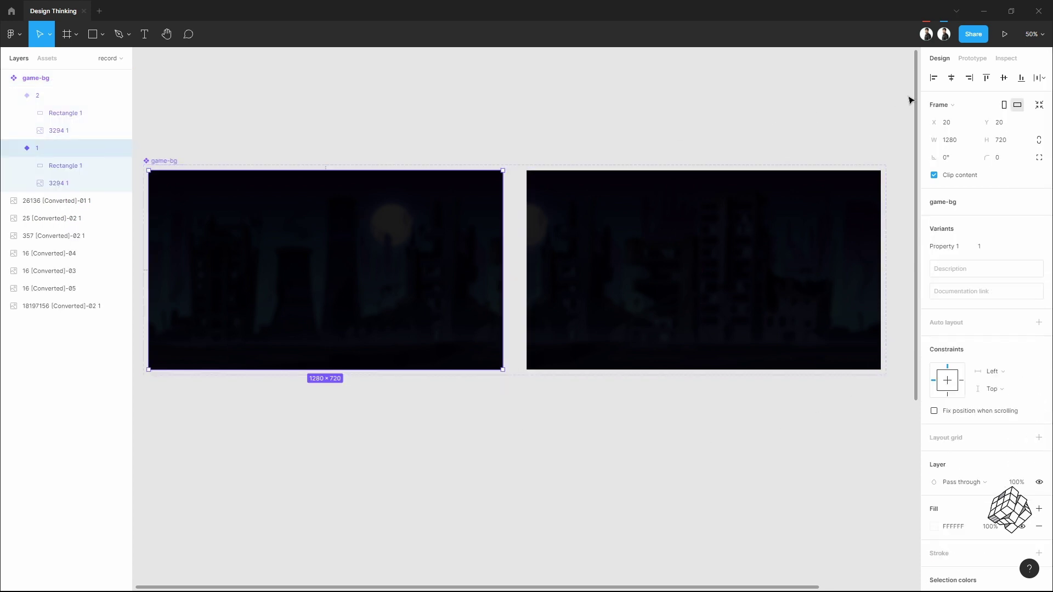
click(967, 61)
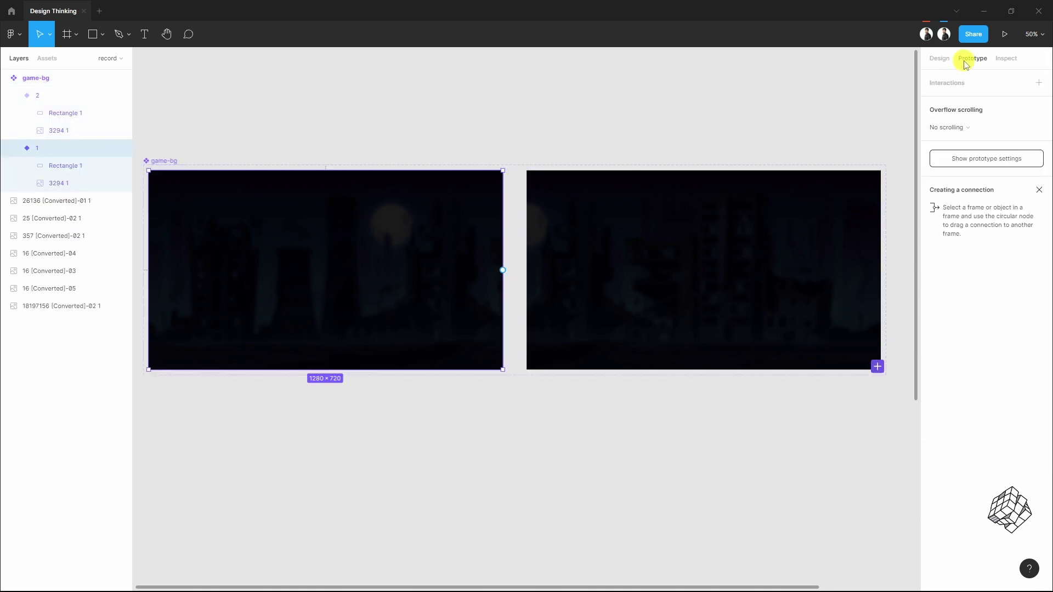
drag(503, 270, 565, 271)
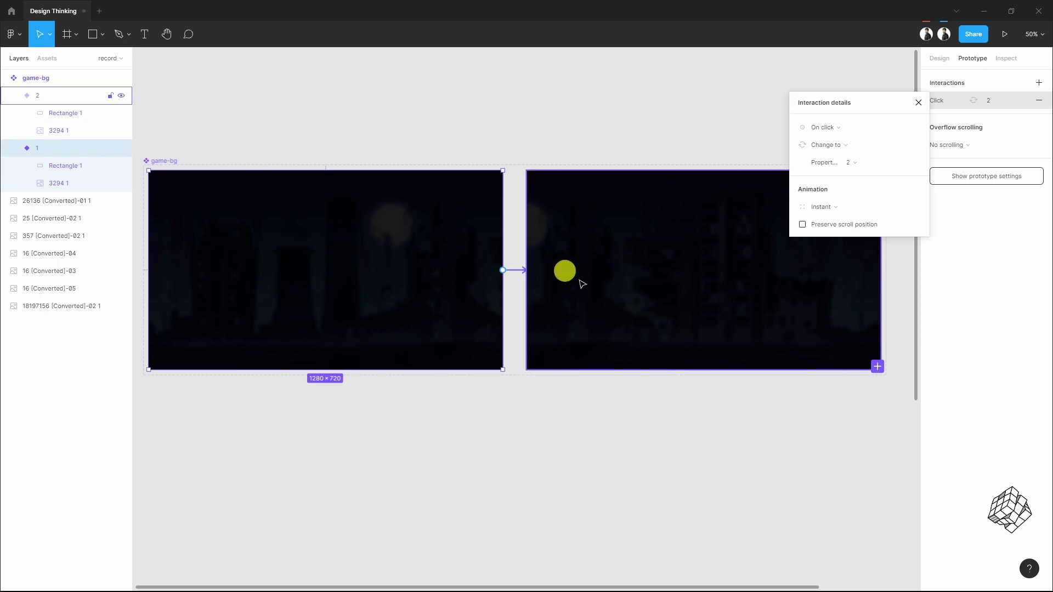
click(858, 127)
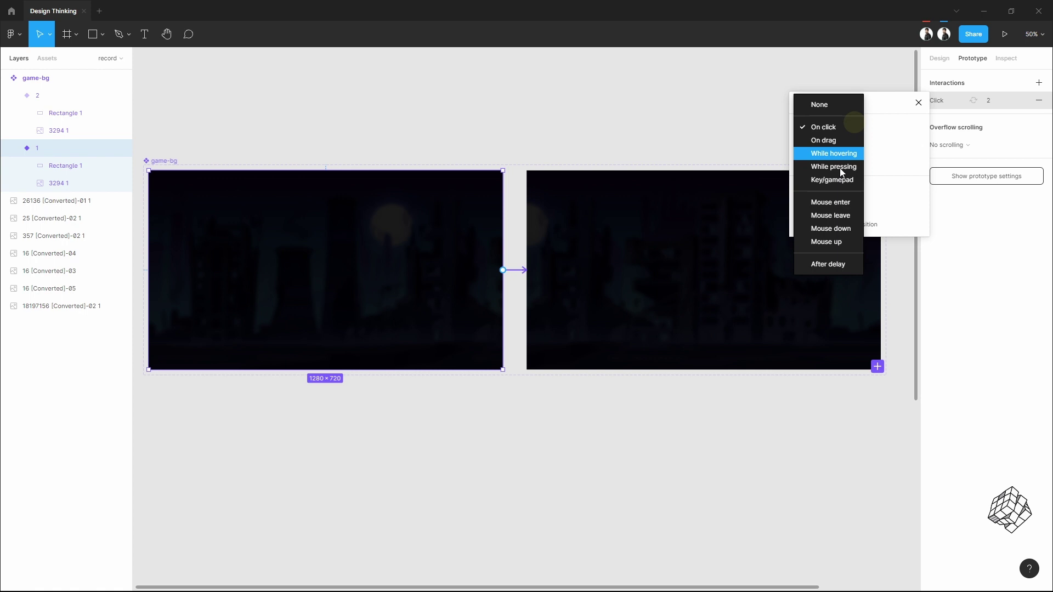
click(850, 266)
click(882, 128)
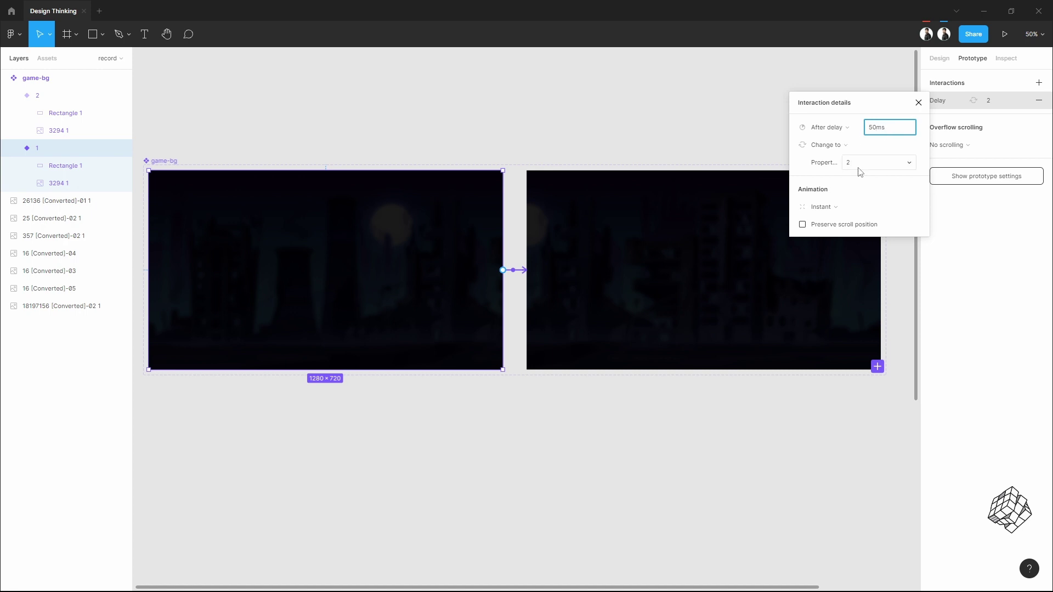
Set the variant 1 interaction's animation to Smart animate with a duration of 1000 ms
click(842, 212)
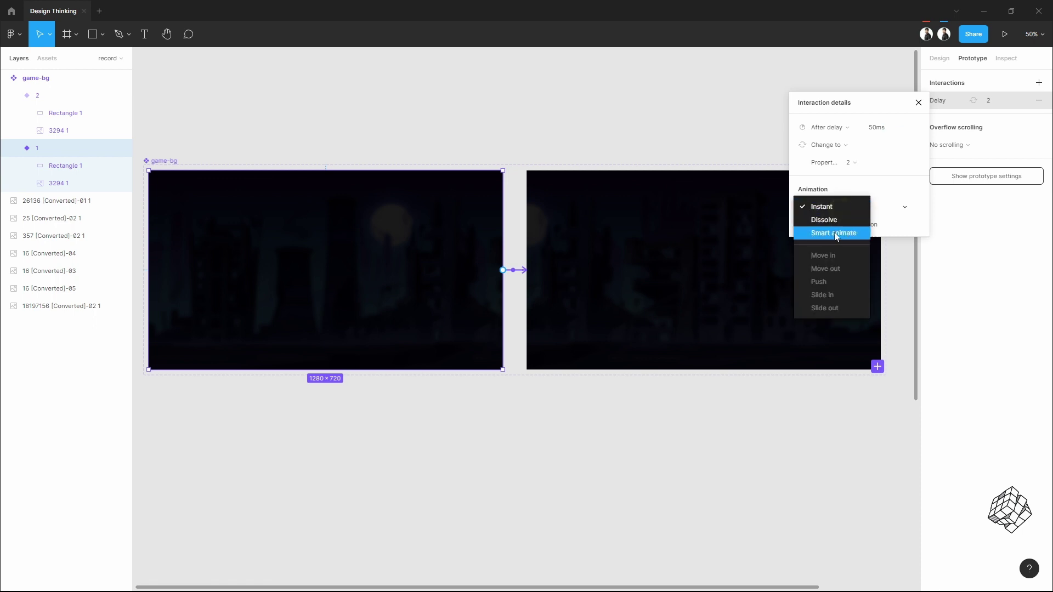
click(838, 233)
click(893, 226)
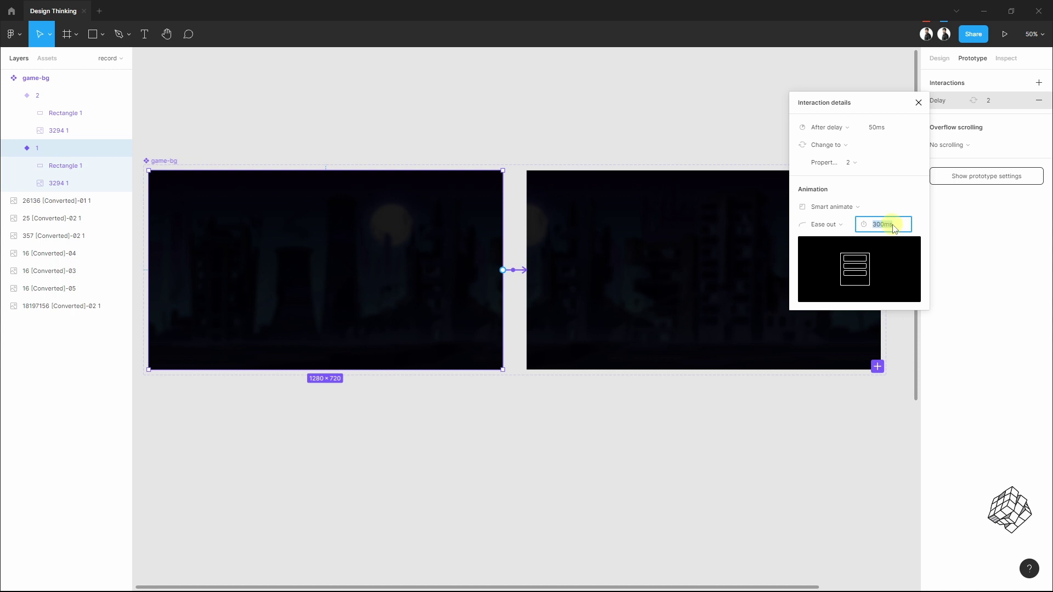
text(1s)
click(921, 225)
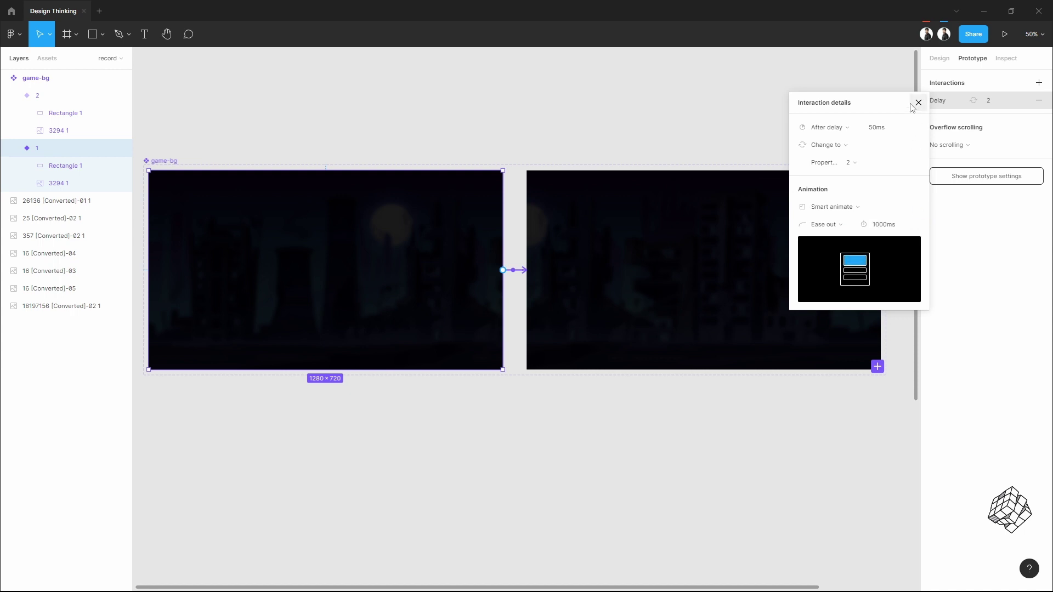
click(912, 103)
Connect variant 2 back to variant 1 with a Change to interaction triggered after a 50 ms delay
click(851, 237)
click(734, 235)
drag(881, 270, 484, 277)
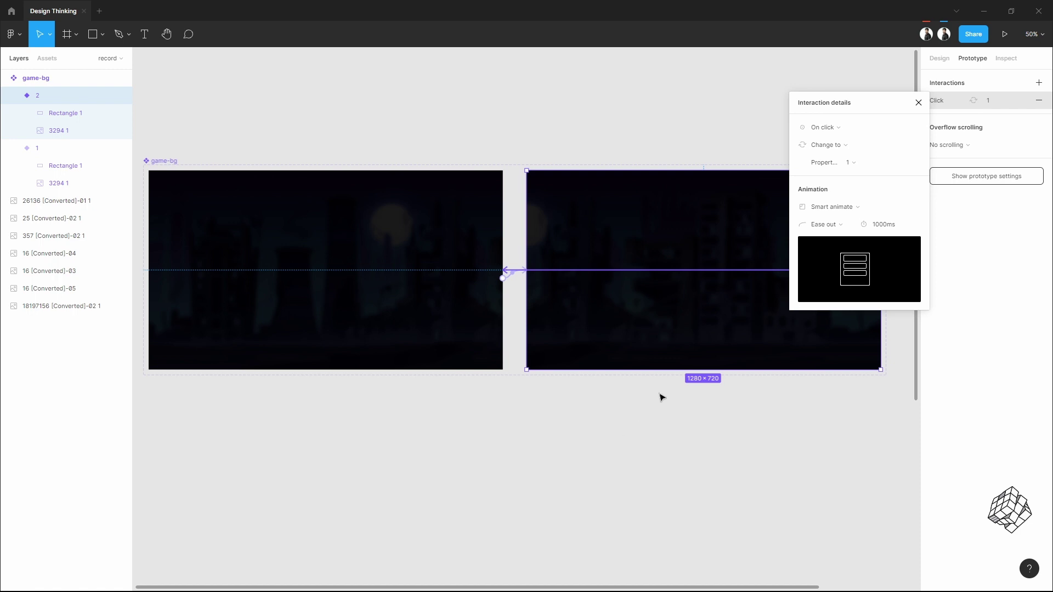
click(815, 128)
click(823, 262)
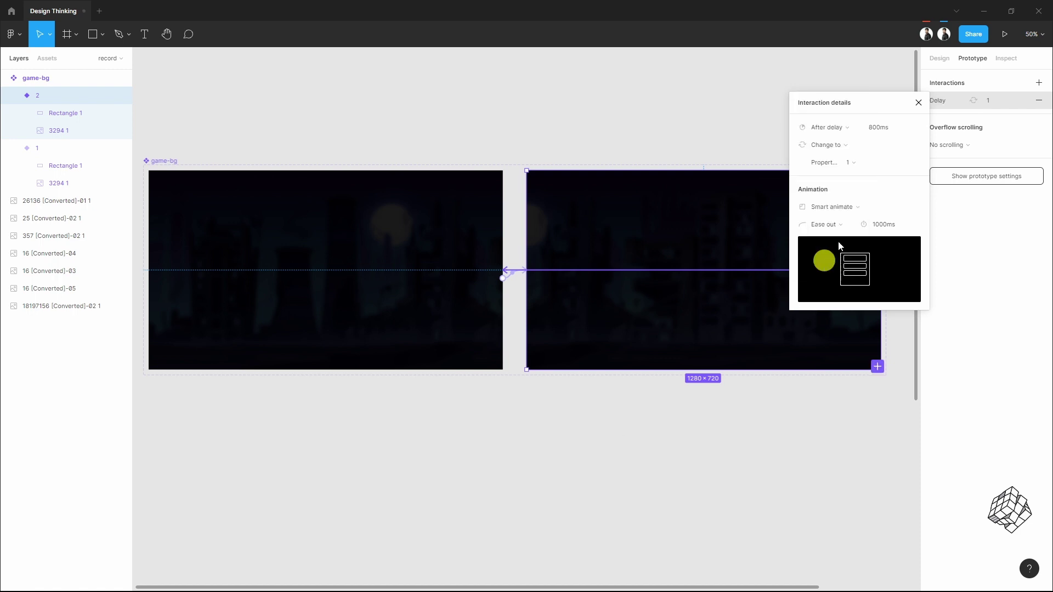
click(893, 134)
key(Return)
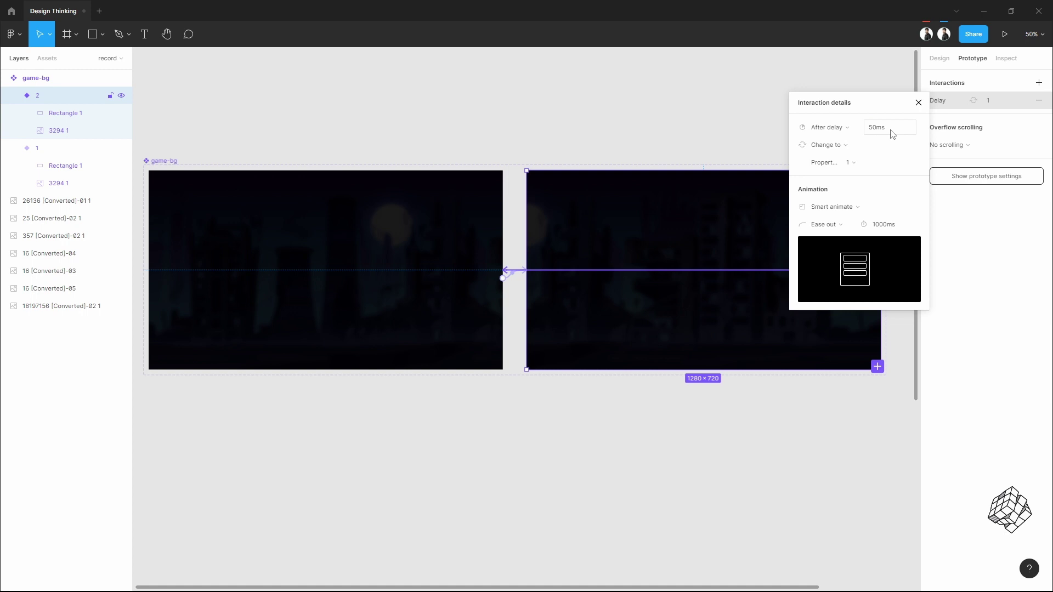
click(912, 108)
click(726, 111)
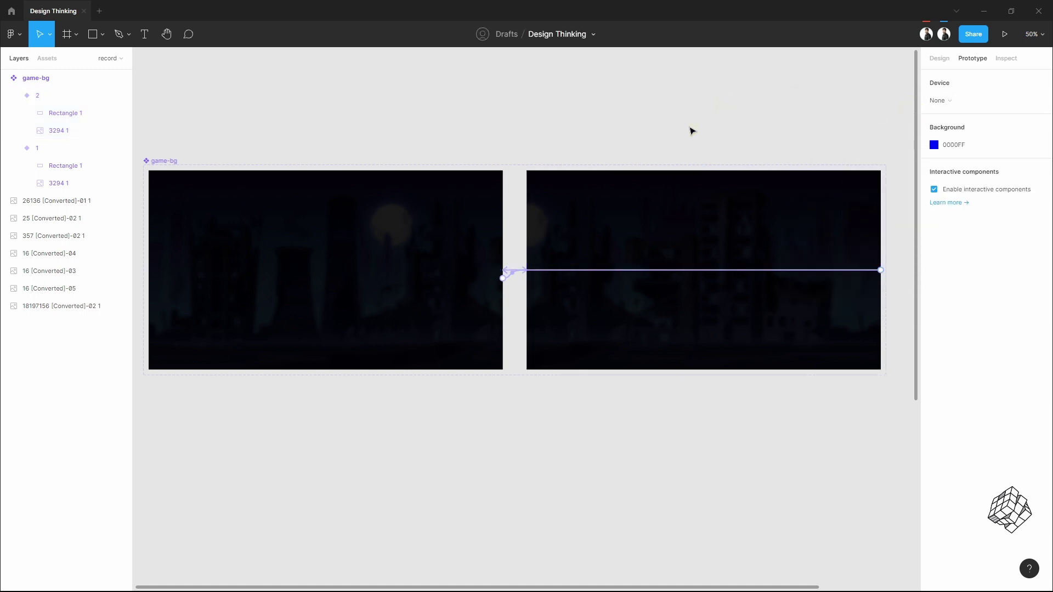
Collapse the variant layers, add an iMac frame (1280 × 720) below the game-bg set and name it main-game
click(13, 96)
click(13, 113)
scroll(536, 282, down, 7)
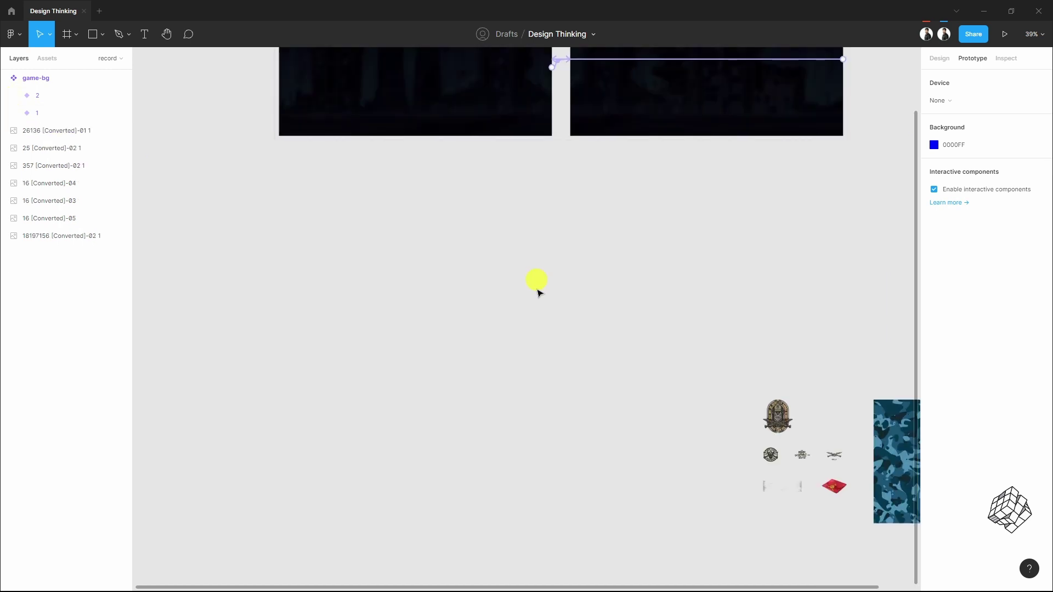
click(66, 40)
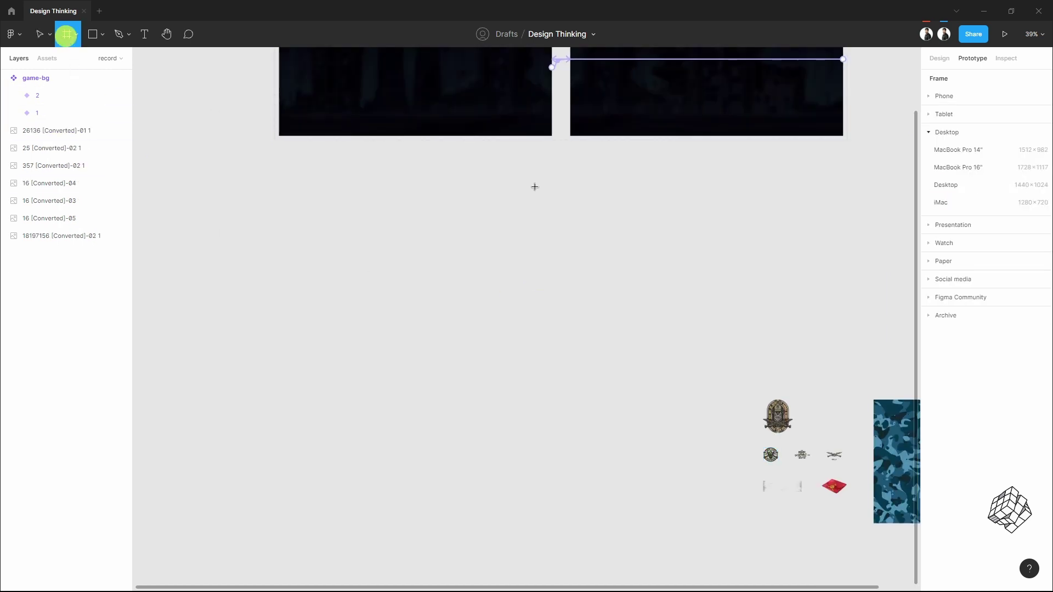
click(977, 208)
drag(407, 238, 291, 297)
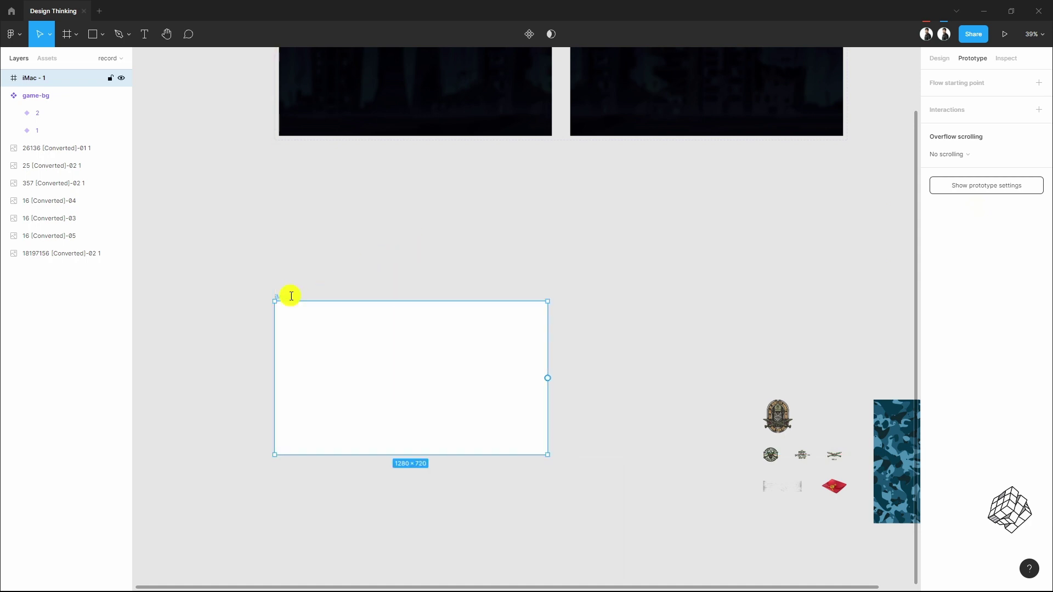
text(main-game)
key(Return)
Place an instance of the game-bg component in the main-game frame and centre it horizontally and vertically
click(53, 64)
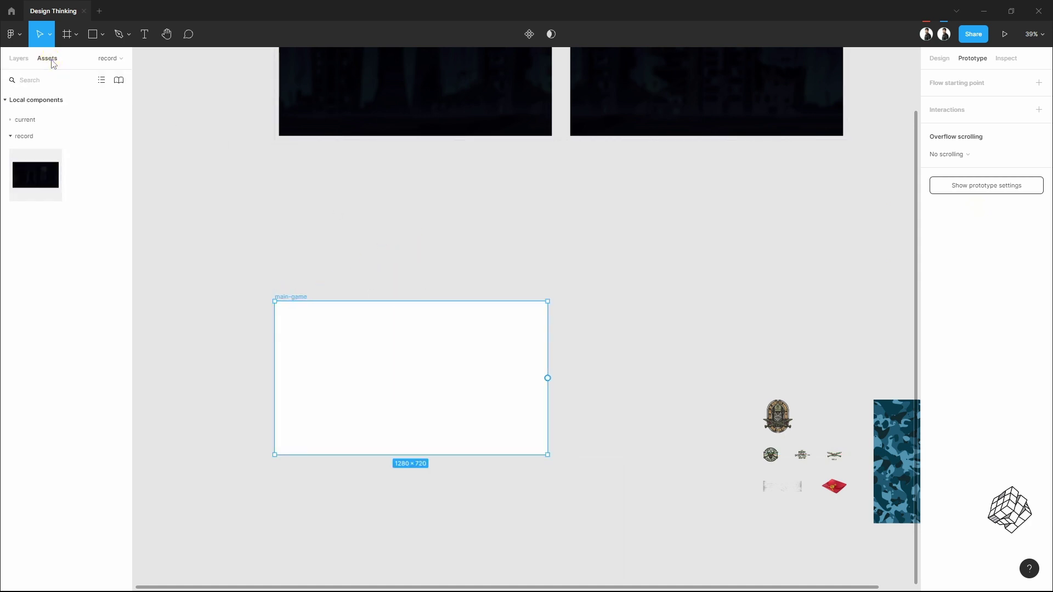
drag(30, 181, 381, 375)
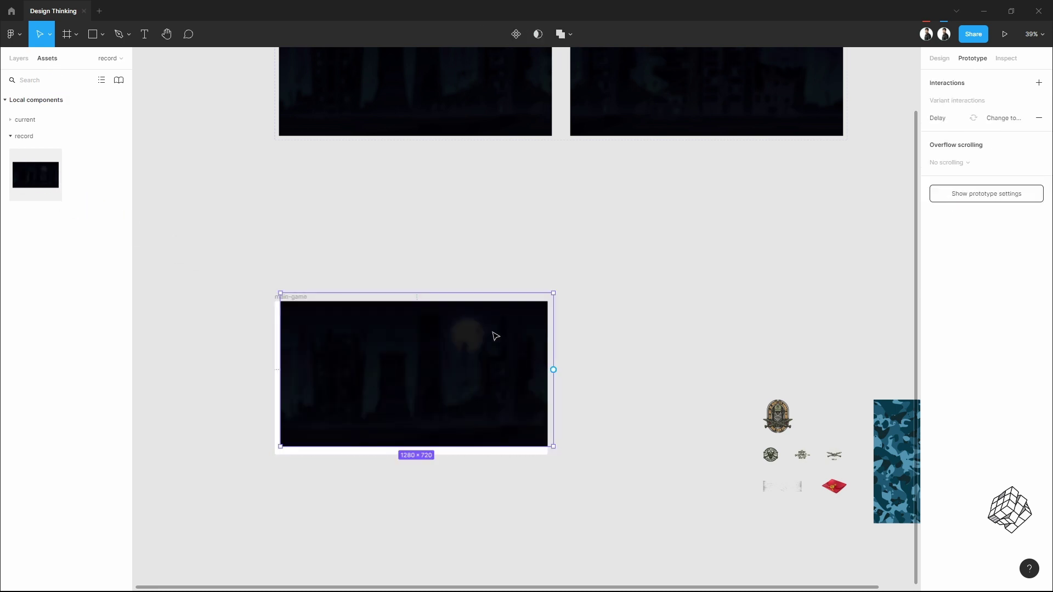
click(940, 58)
click(951, 77)
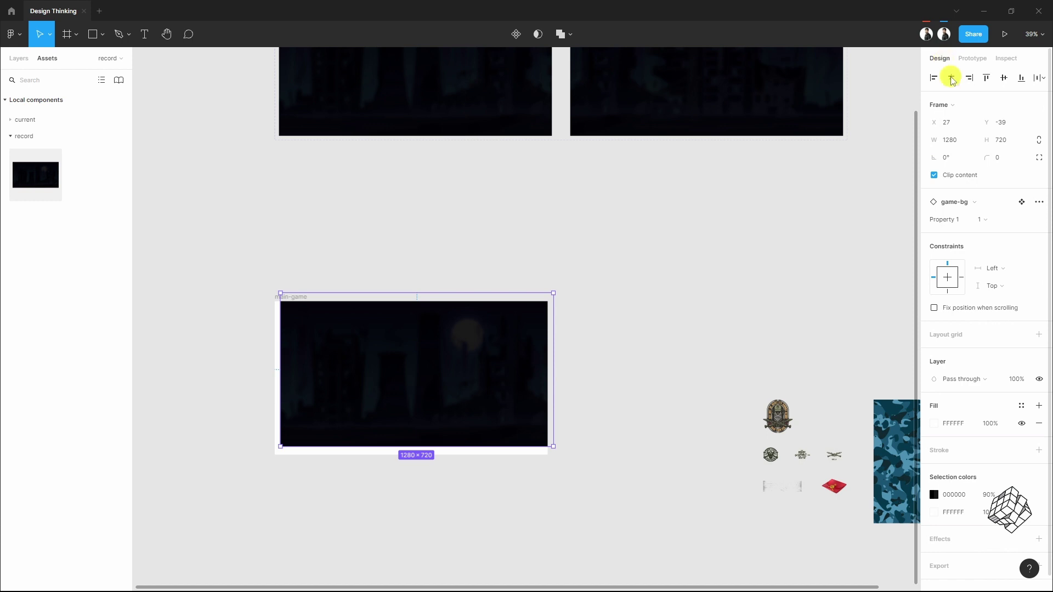
click(1004, 78)
click(588, 286)
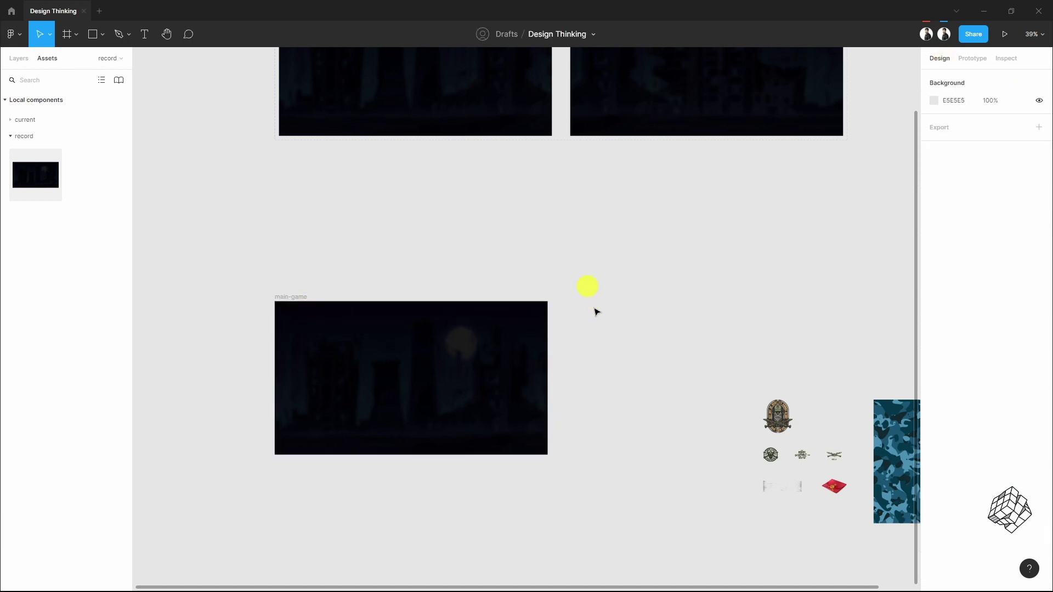
Draw a frame of about 274 × 392 in the middle of the main-game frame
key(shift+2)
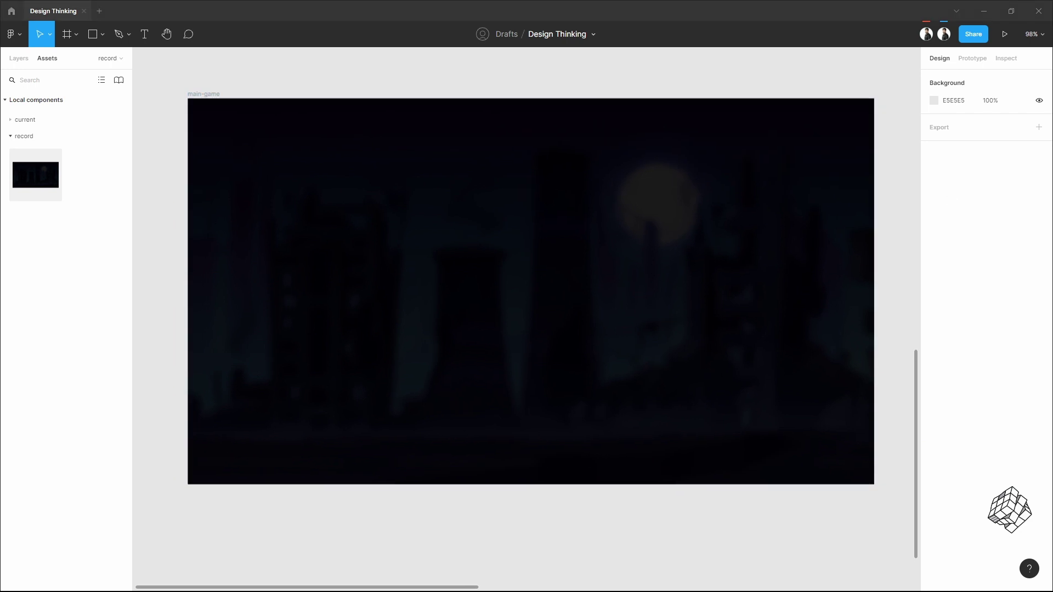
click(72, 43)
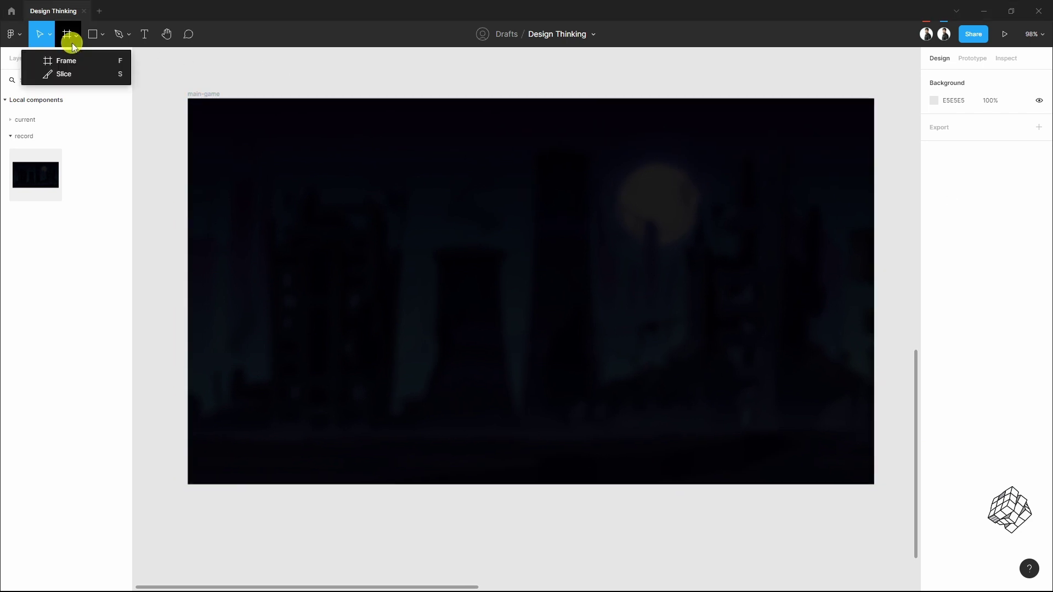
click(77, 59)
drag(449, 163, 595, 373)
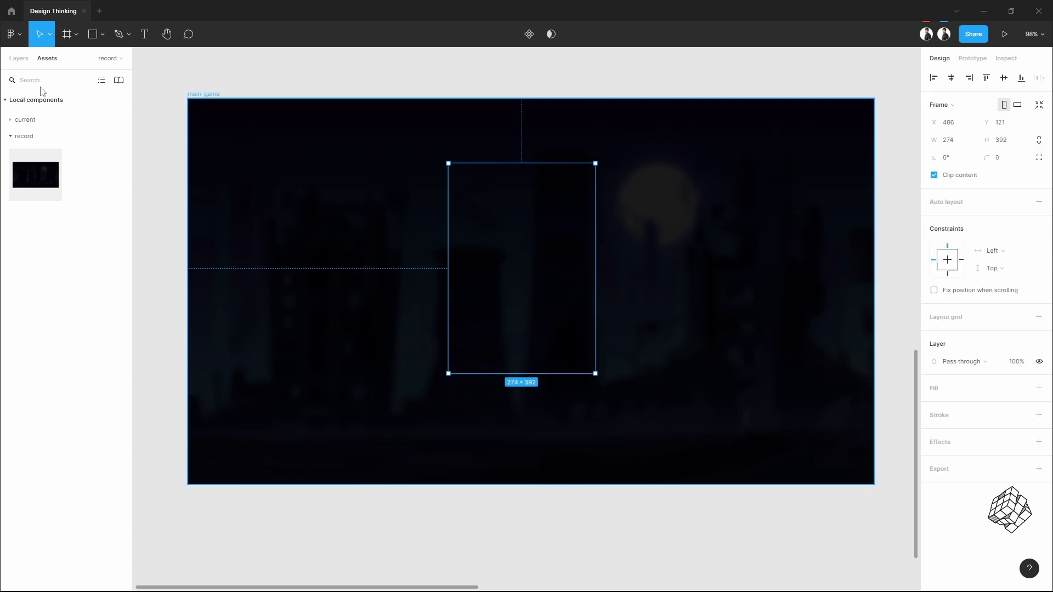
Resize the new inner frame to 380 × 500 and centre it horizontally and vertically in main-game
key(alt+1)
click(964, 140)
text(180)
key(Tab)
text(500)
key(Return)
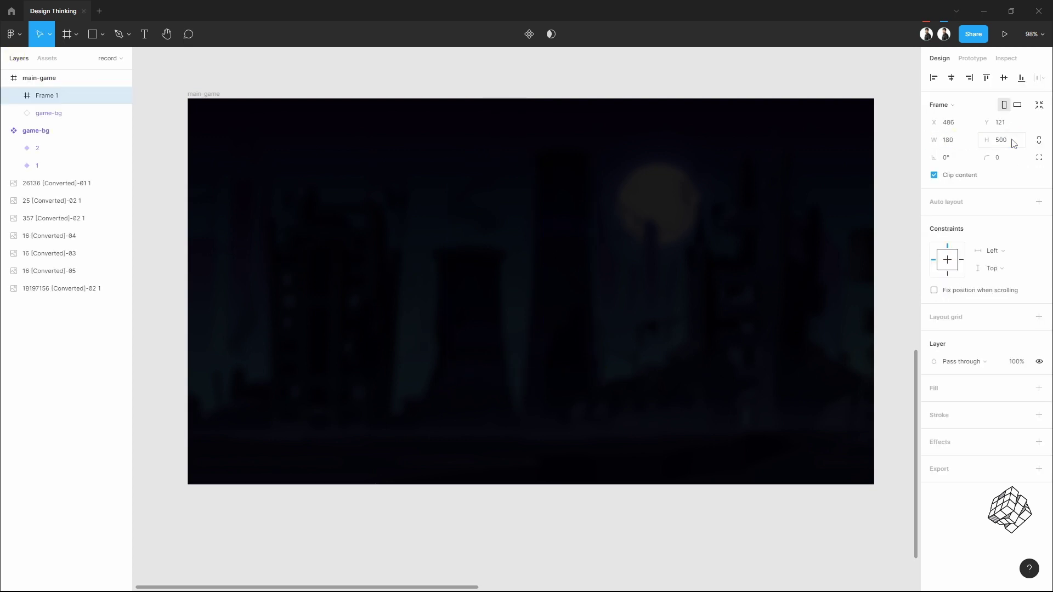
click(959, 142)
key(Return)
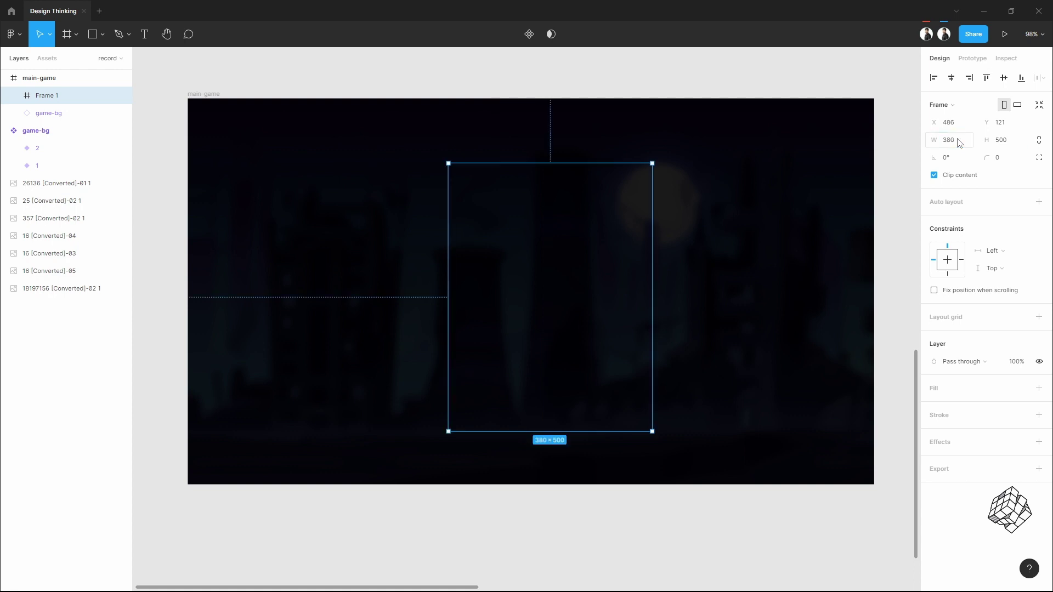
click(952, 77)
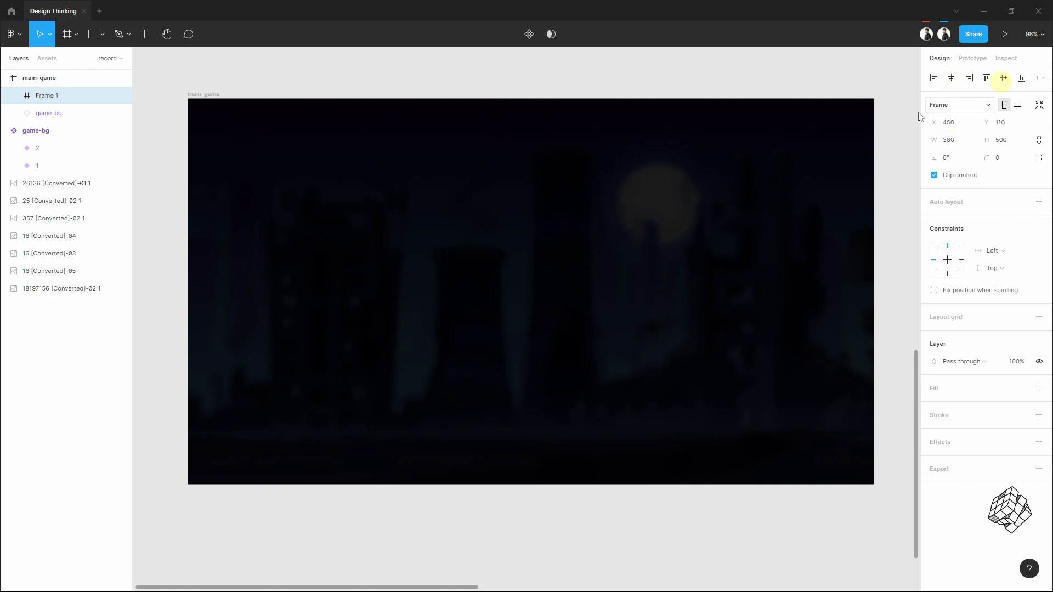
Move the blue camouflage image into Frame 1 inside main-game and align it to the frame's top edge
scroll(561, 334, down, 5)
drag(880, 327, 453, 284)
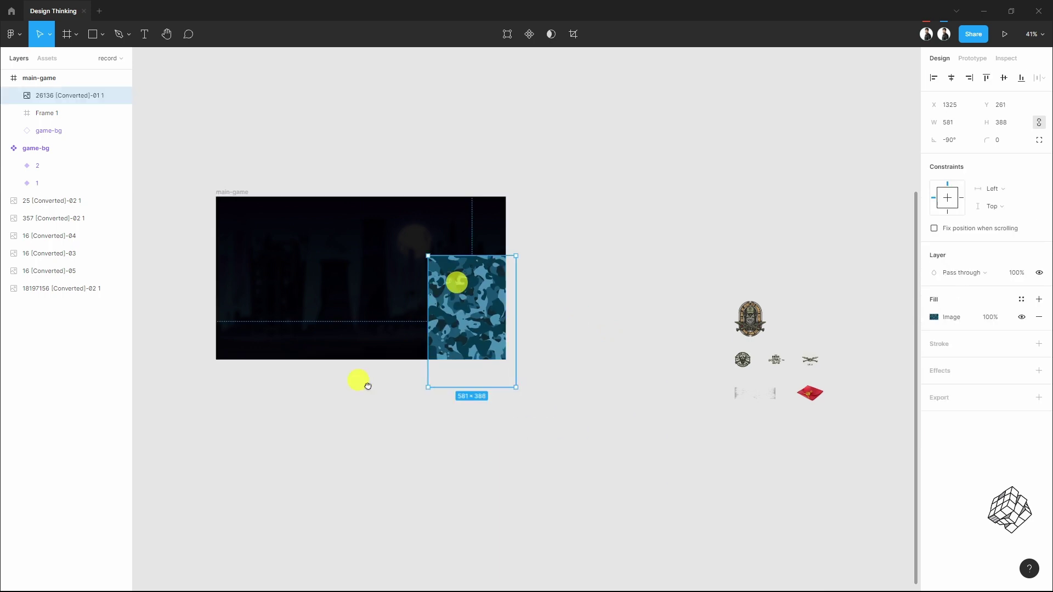
key(shift+0)
drag(801, 336, 534, 282)
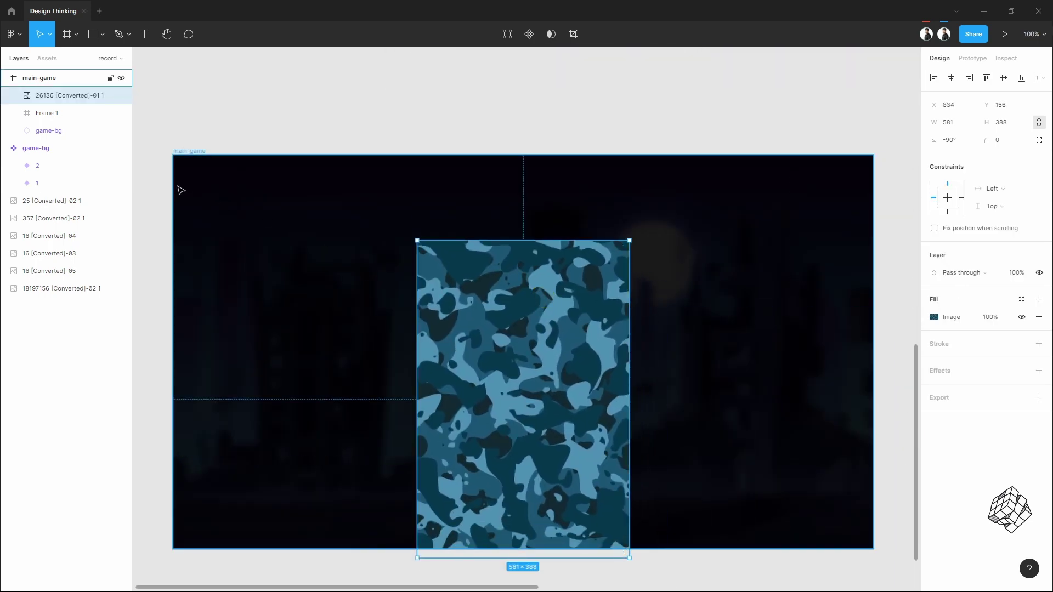
drag(49, 97, 45, 111)
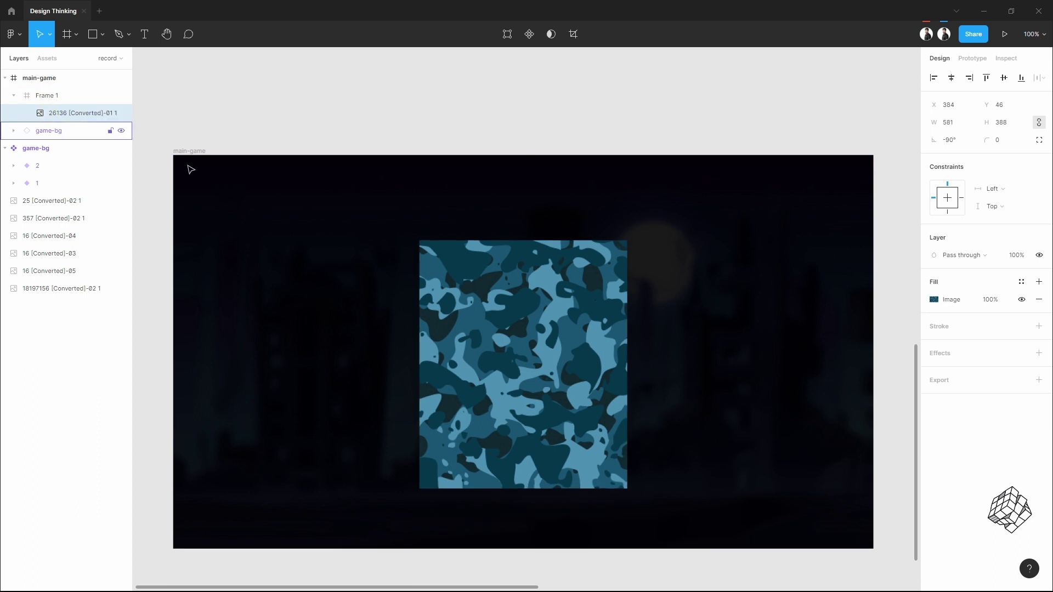
click(507, 302)
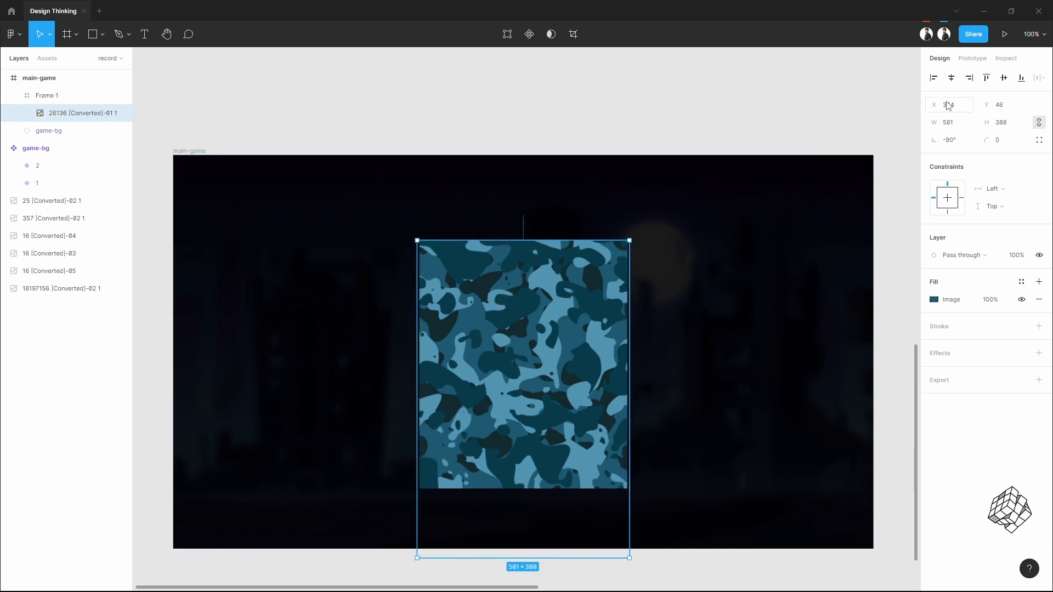
click(985, 79)
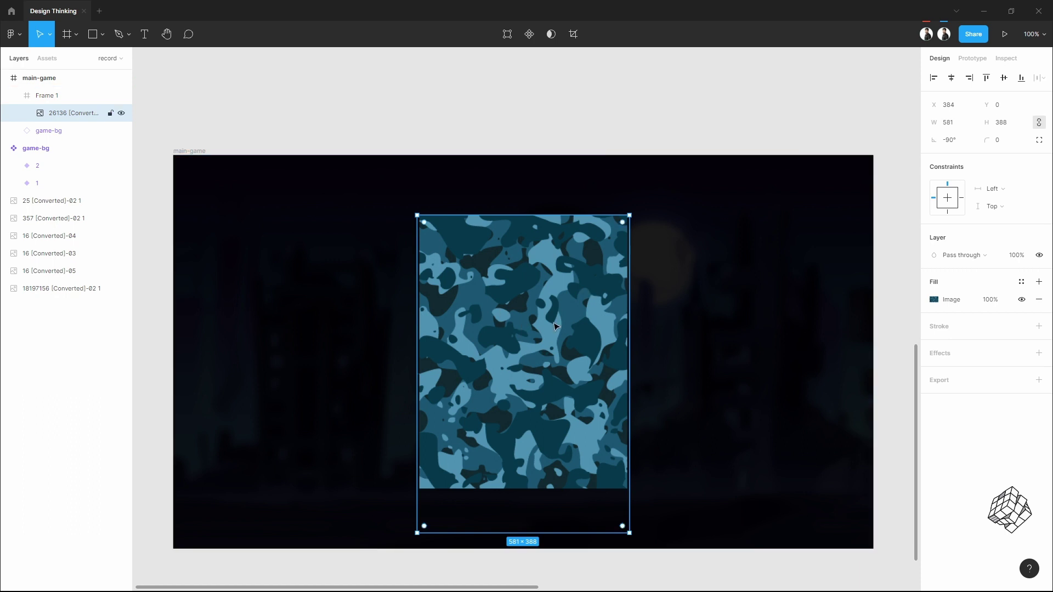
Draw a rectangle over the camouflage image, size it to 380 × 500 and centre it in Frame 1
click(94, 35)
drag(444, 242, 571, 433)
click(969, 124)
text(380)
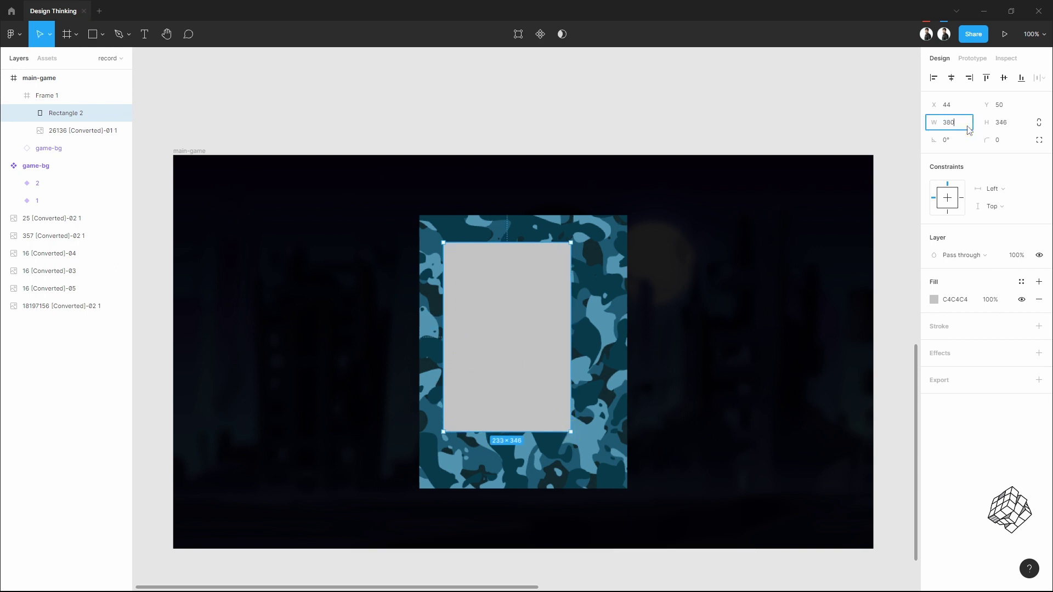
click(1001, 123)
text(500)
key(Return)
click(952, 77)
click(1004, 77)
Give the rectangle over the camouflage a 000000 fill at 90% opacity and a background blur of 15
click(955, 299)
text(000000)
click(990, 299)
text(90)
click(1039, 354)
click(971, 371)
click(966, 397)
click(934, 371)
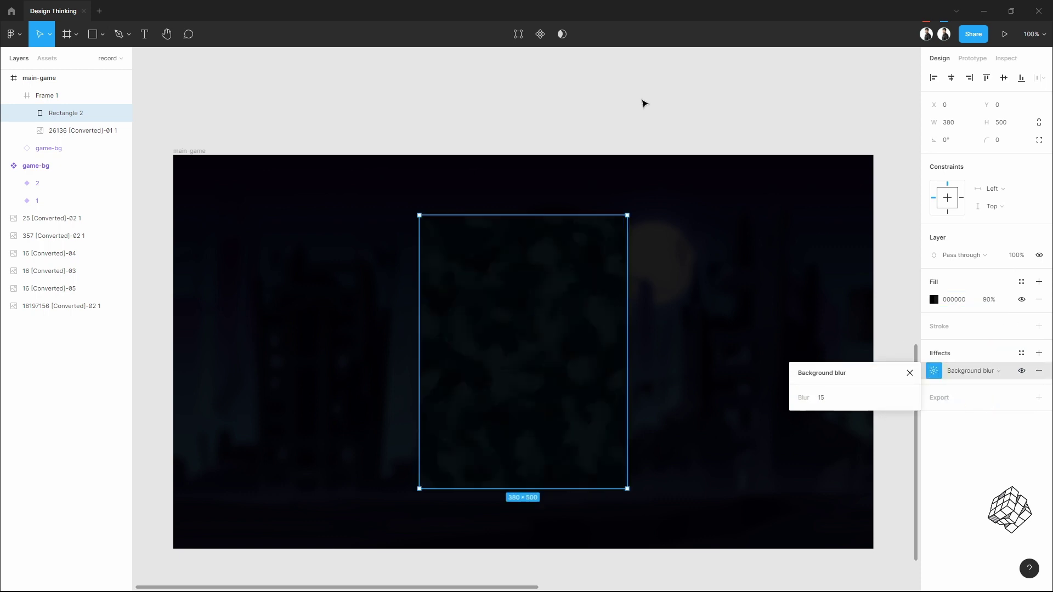
click(587, 106)
Draw another rectangle over the dark camouflage panel and size it to 380 × 500
click(63, 95)
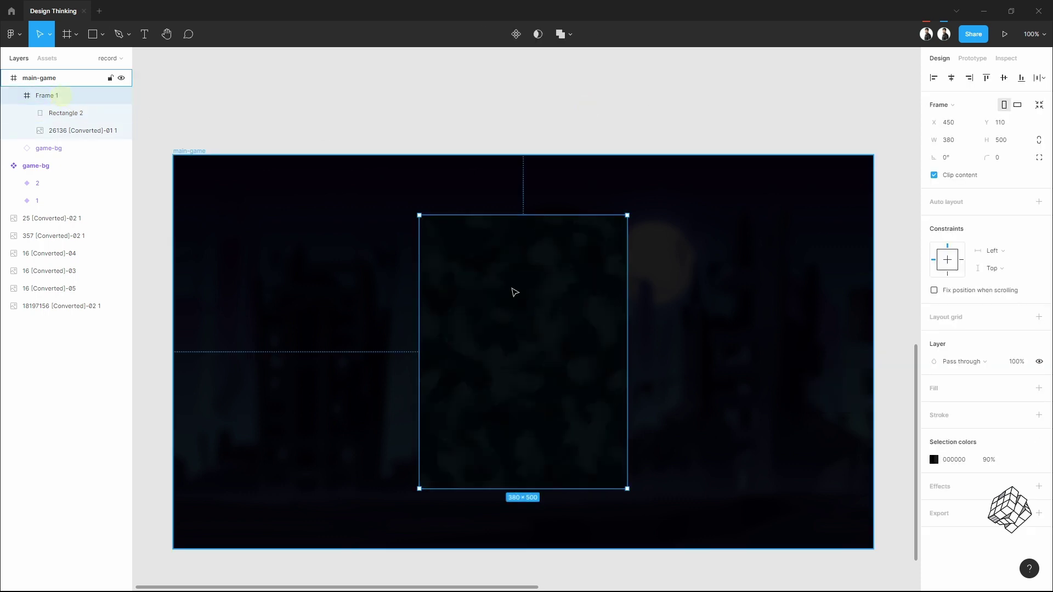
scroll(548, 317, up, 2)
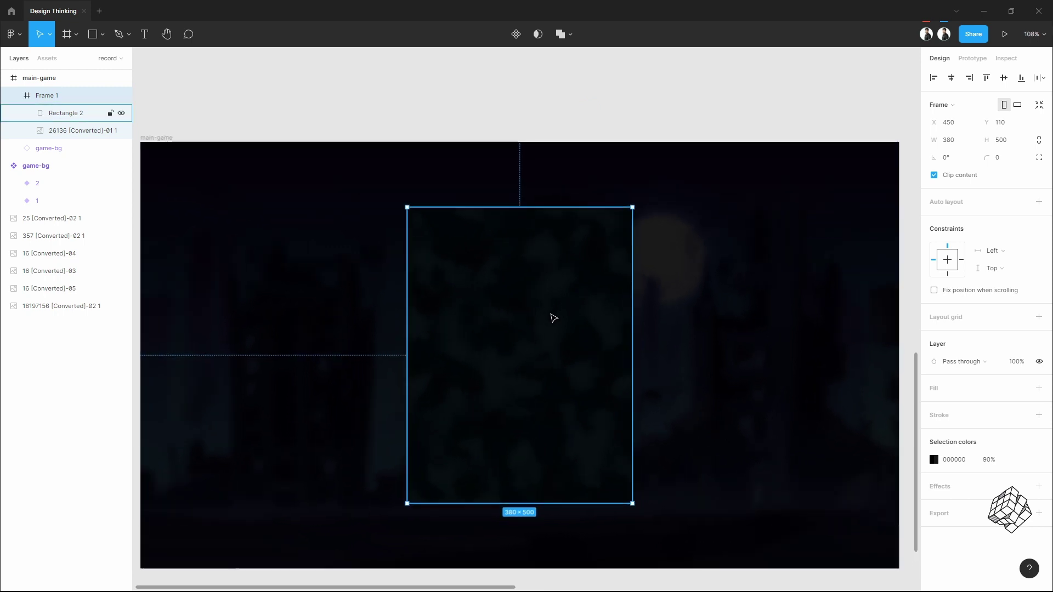
click(463, 111)
click(94, 34)
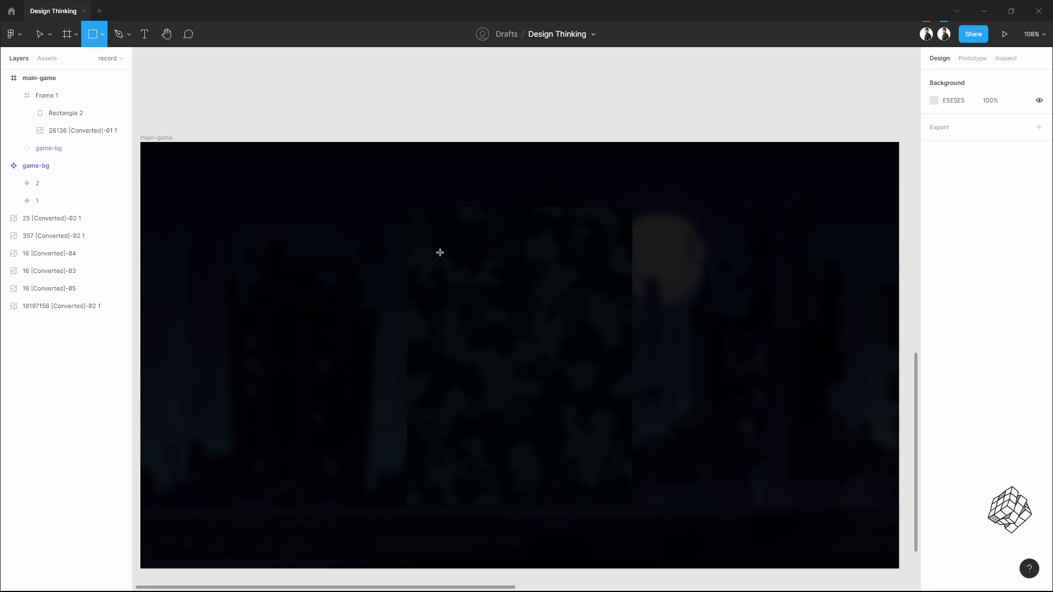
drag(440, 252, 532, 386)
click(968, 123)
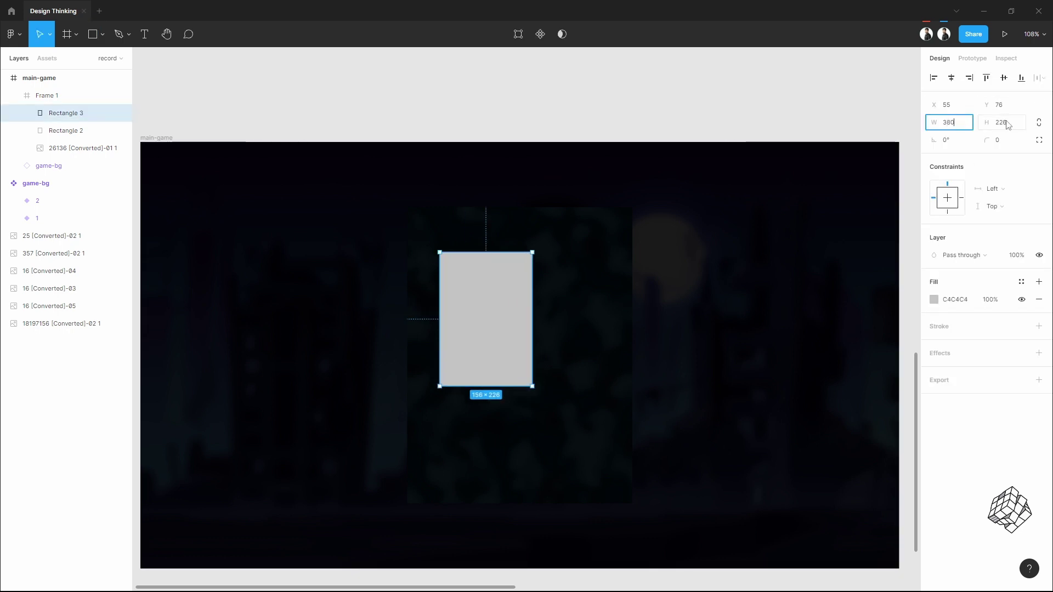
key(Tab)
text(500)
key(Return)
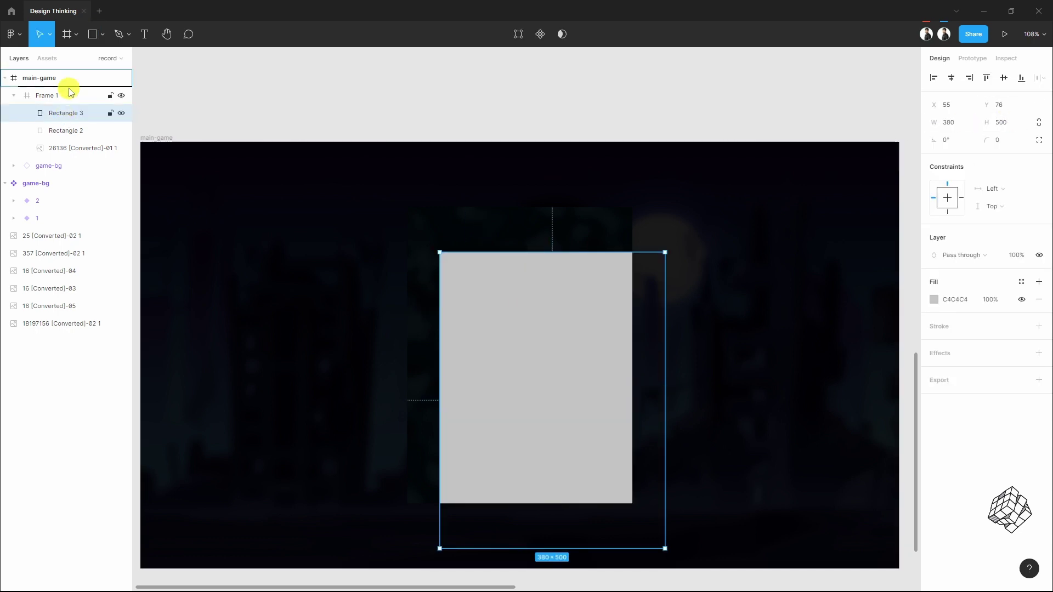
Move the new rectangle out of Frame 1 to above it in main-game, aligned exactly over the panel
drag(70, 91, 70, 87)
click(933, 77)
click(987, 77)
click(501, 294)
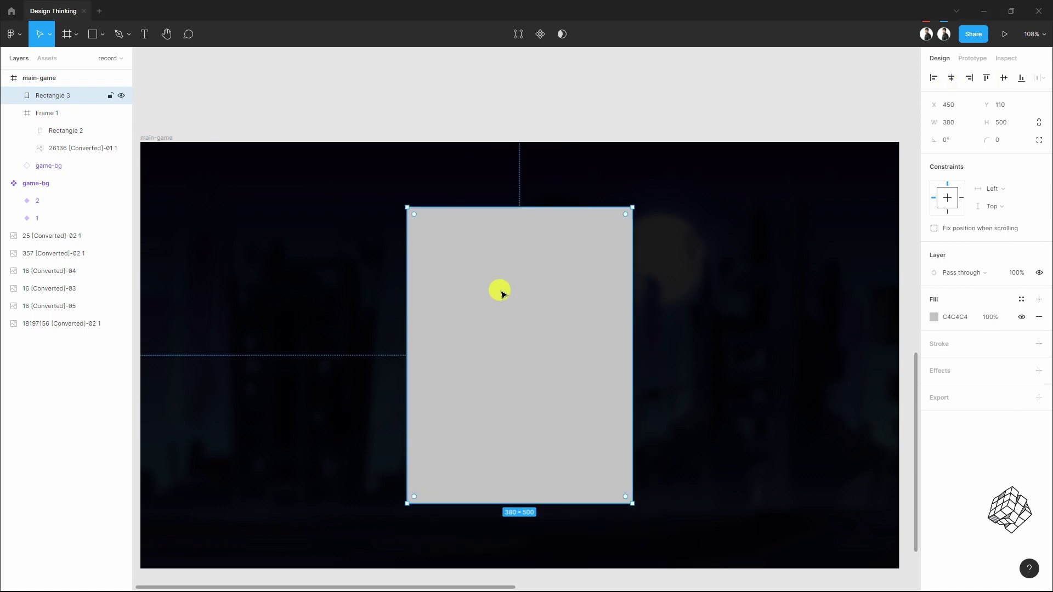
Replace the top rectangle's fill with an inside stroke in orange E76D08, 6 thick
click(977, 344)
click(1039, 317)
click(964, 345)
click(962, 362)
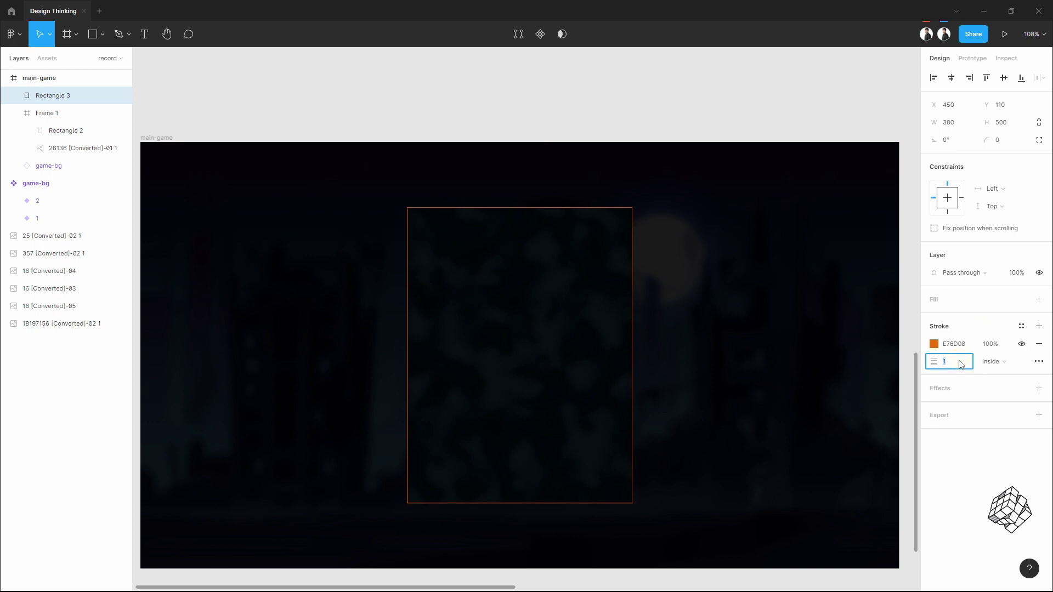
text(6)
key(Return)
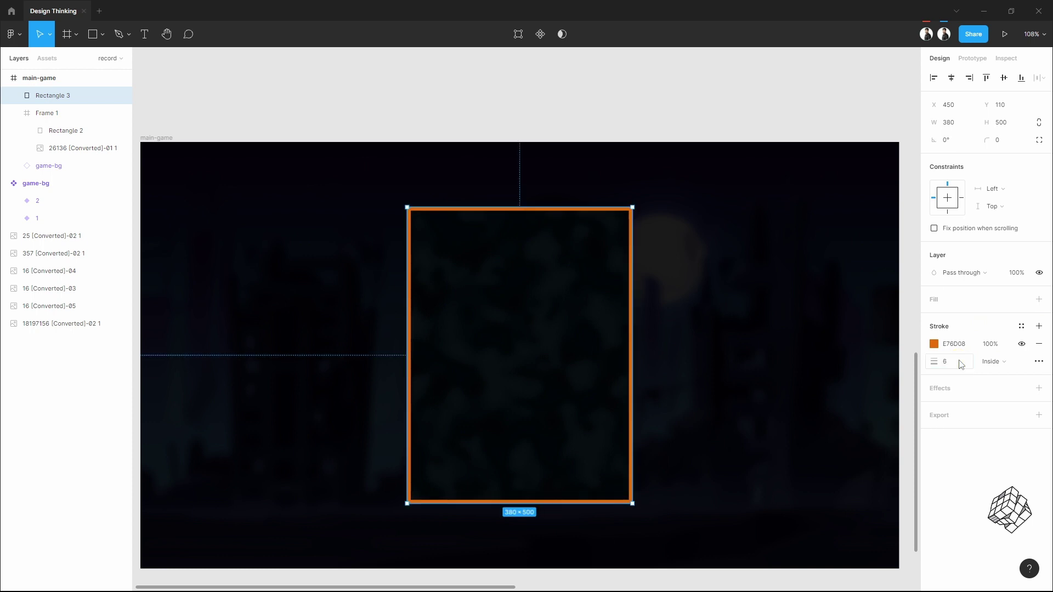
Draw a guide rectangle about 165 × 39 centred across the top edge of the orange border
scroll(491, 214, up, 5)
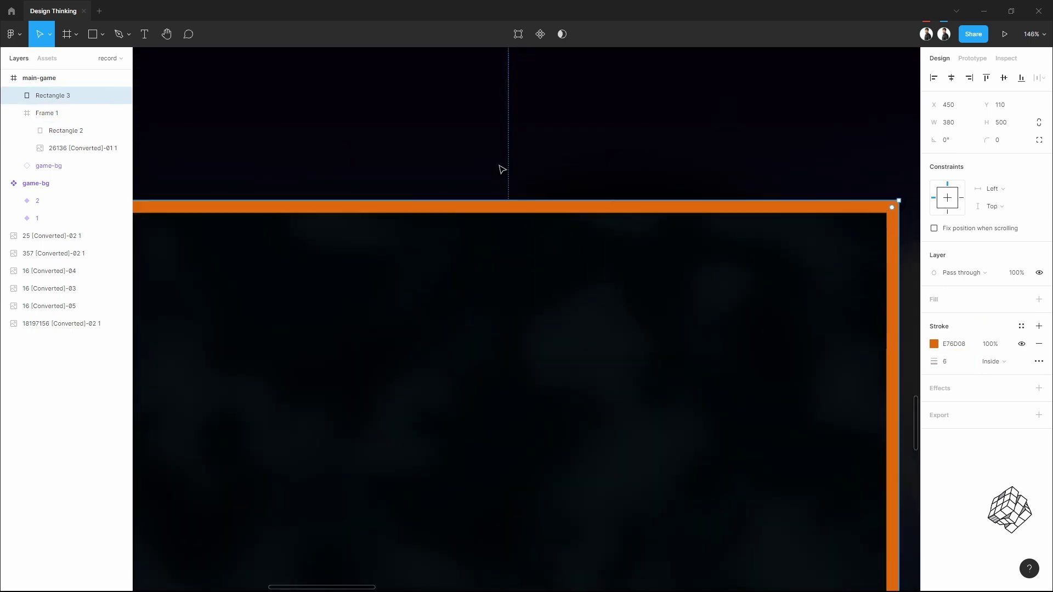
scroll(501, 159, down, 3)
drag(503, 115, 519, 176)
click(95, 36)
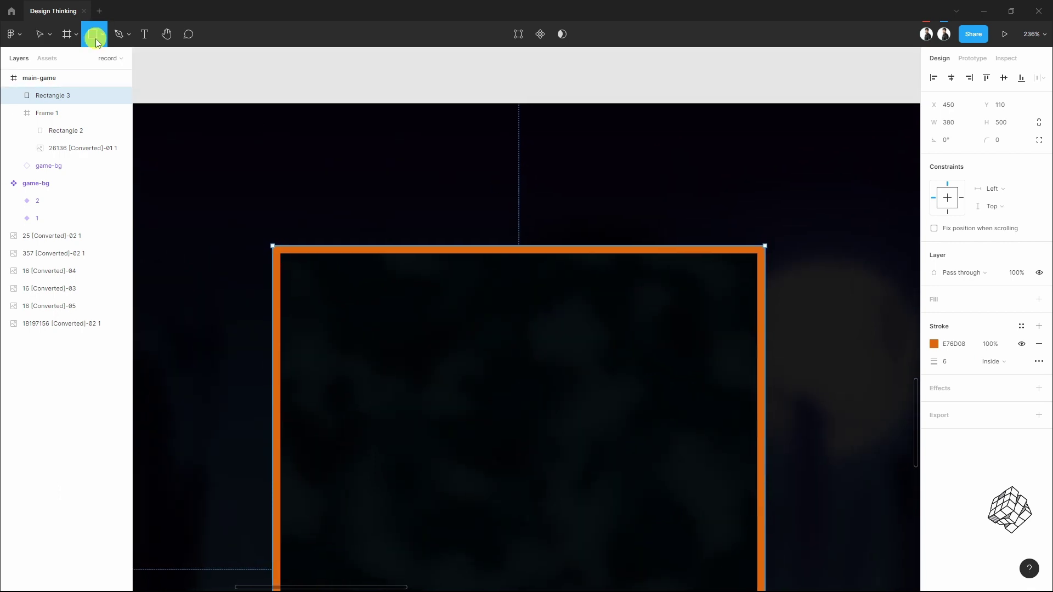
drag(425, 172, 636, 225)
mouse_move(554, 229)
mouse_down()
mouse_move(540, 240)
mouse_move(541, 271)
mouse_up()
scroll(421, 254, up, 2)
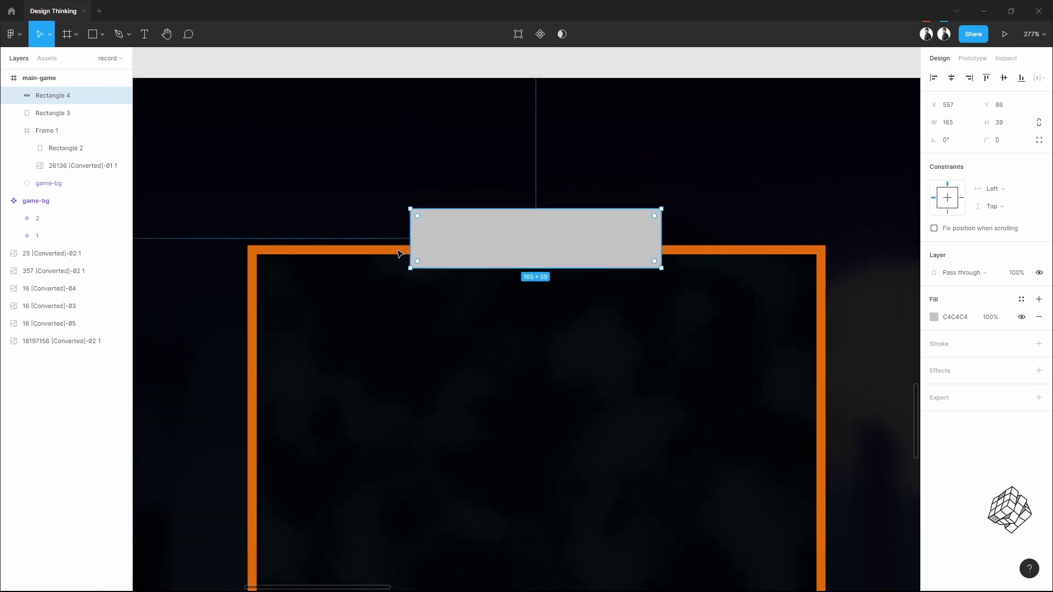
Edit the orange border's path, adding a point on each side of the grey rectangle and deleting the point between them to open a gap
click(391, 248)
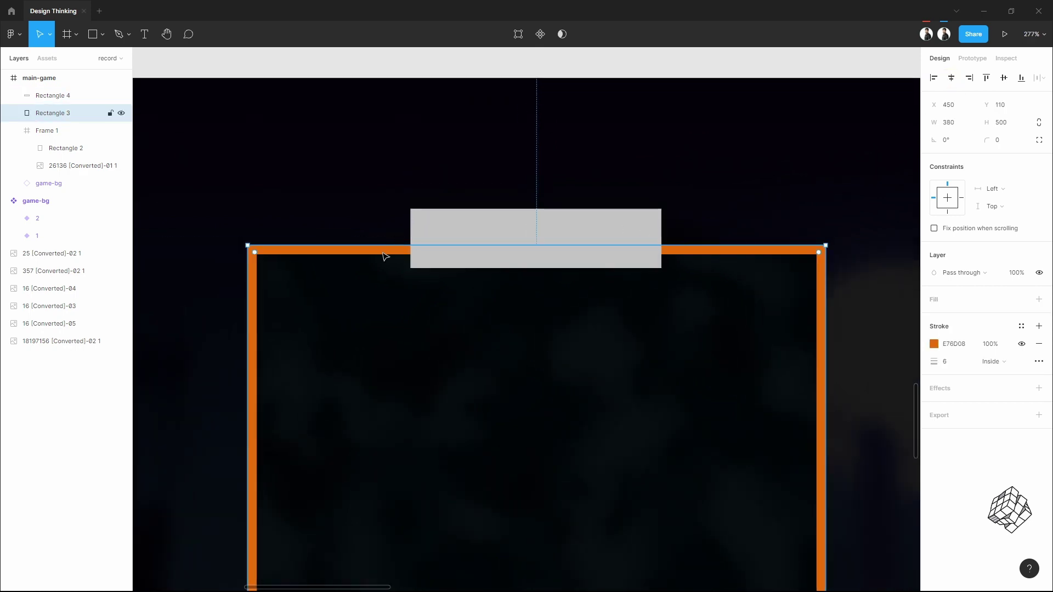
double_click(383, 253)
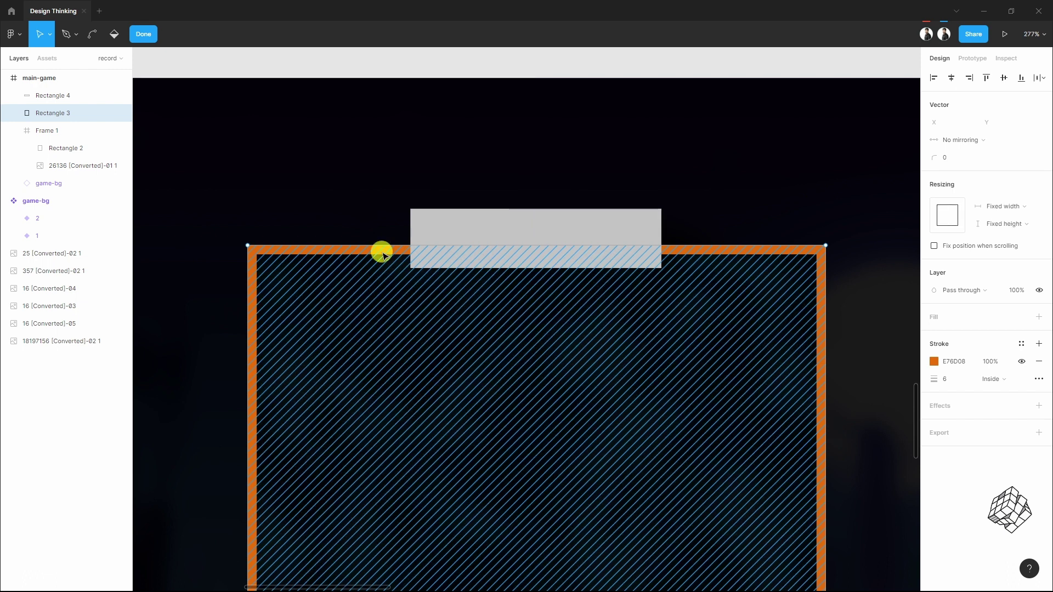
click(66, 34)
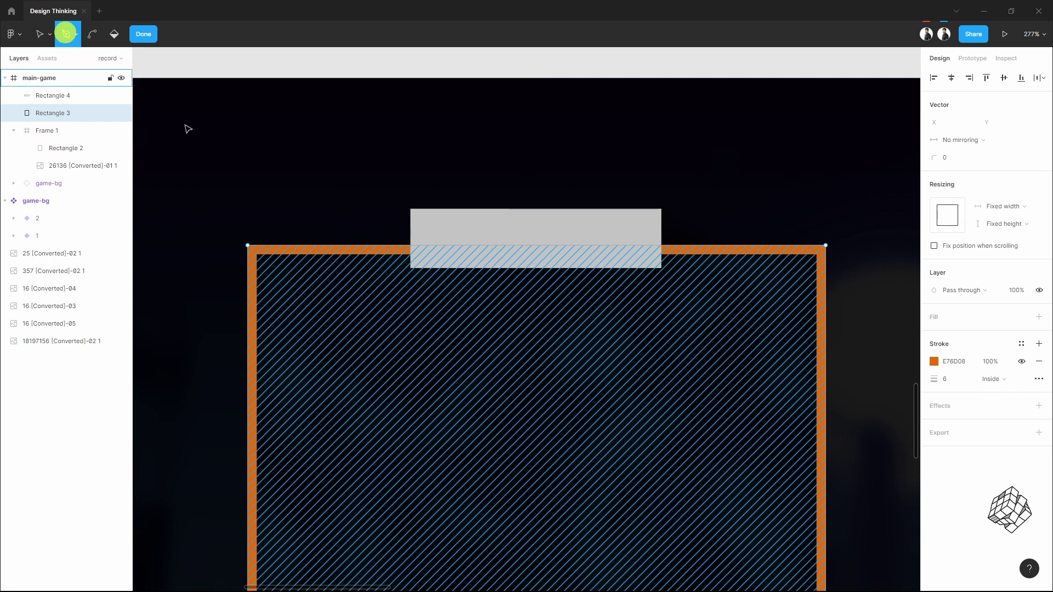
click(404, 246)
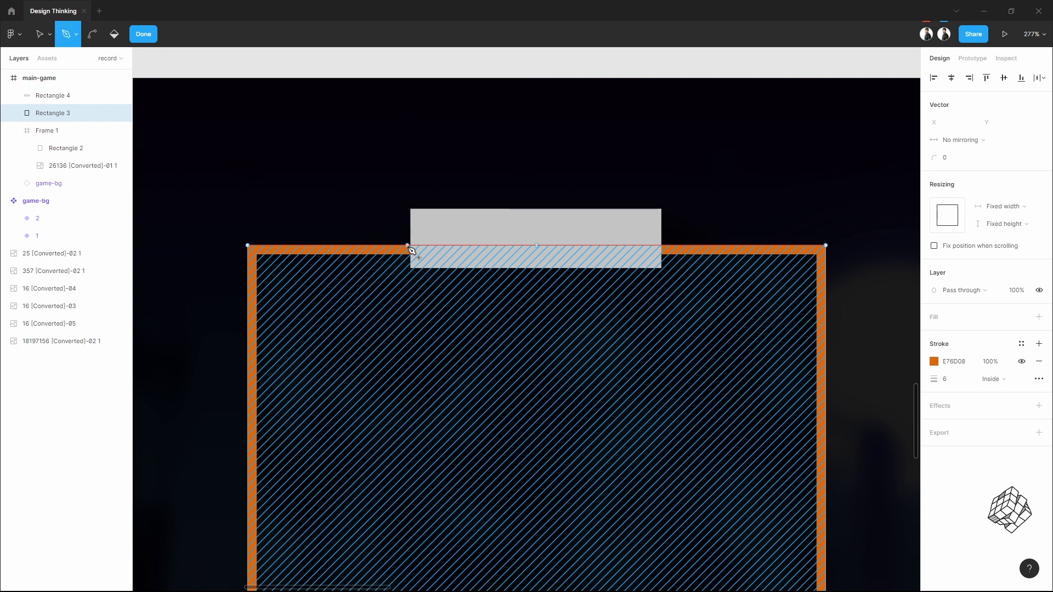
click(408, 247)
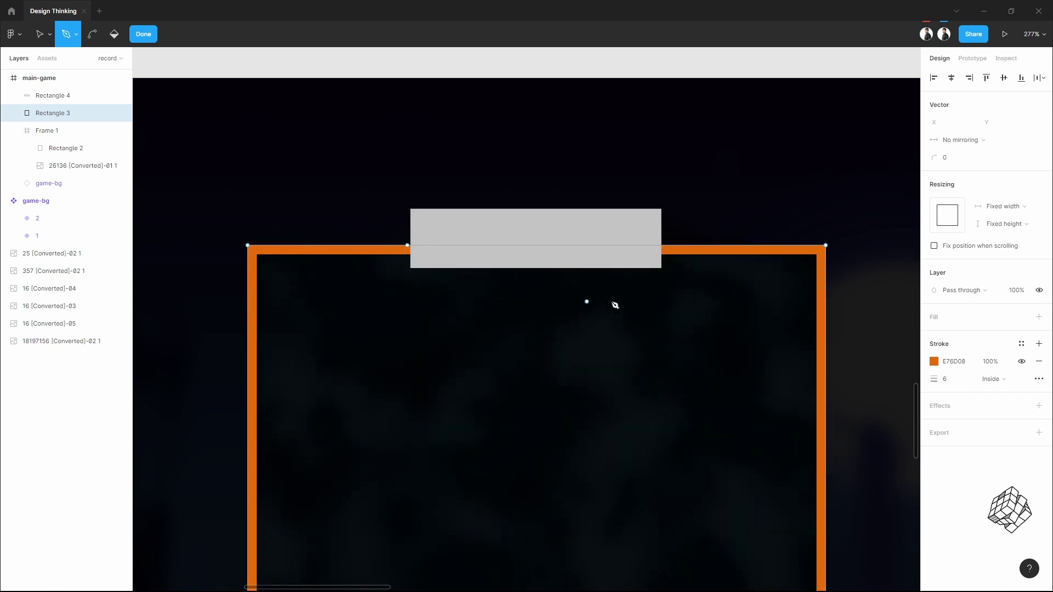
click(669, 245)
click(537, 245)
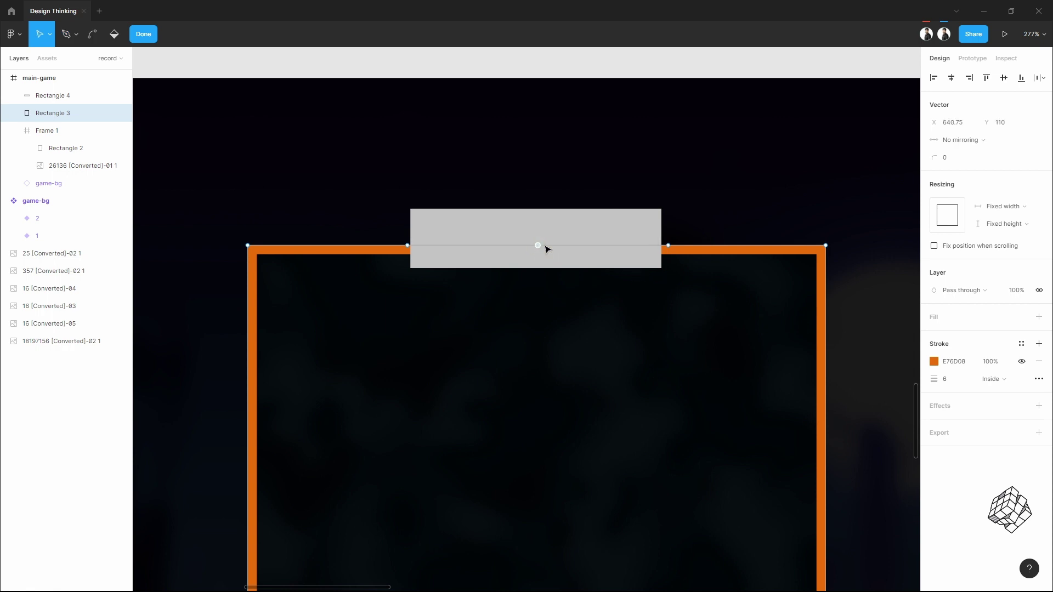
key(Delete)
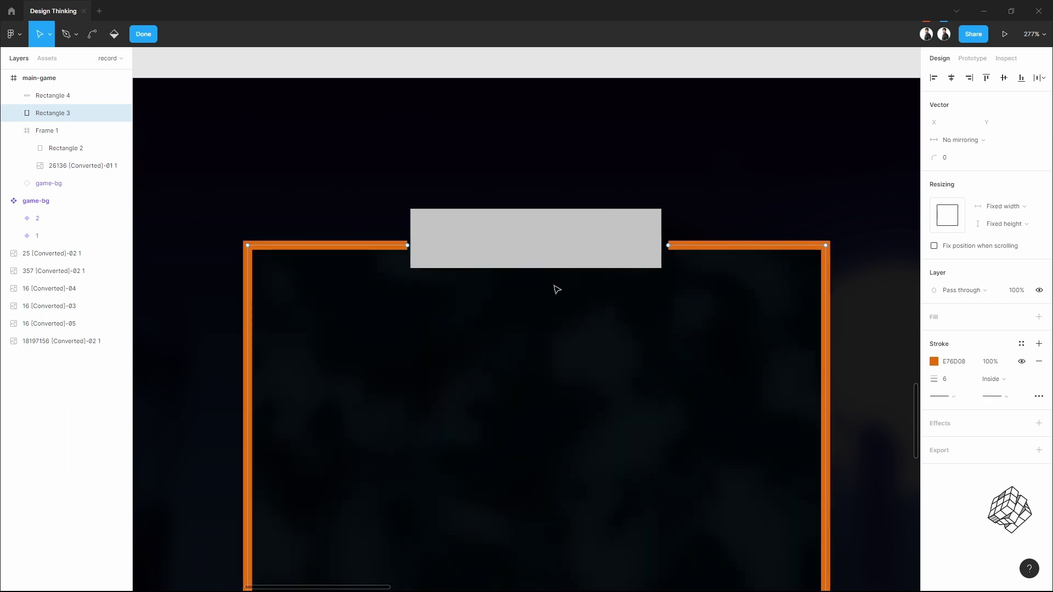
Move the border's two open end points flush with the grey rectangle's sides, at X 557 and X 722
ctrl+scroll(480, 258, up, 10)
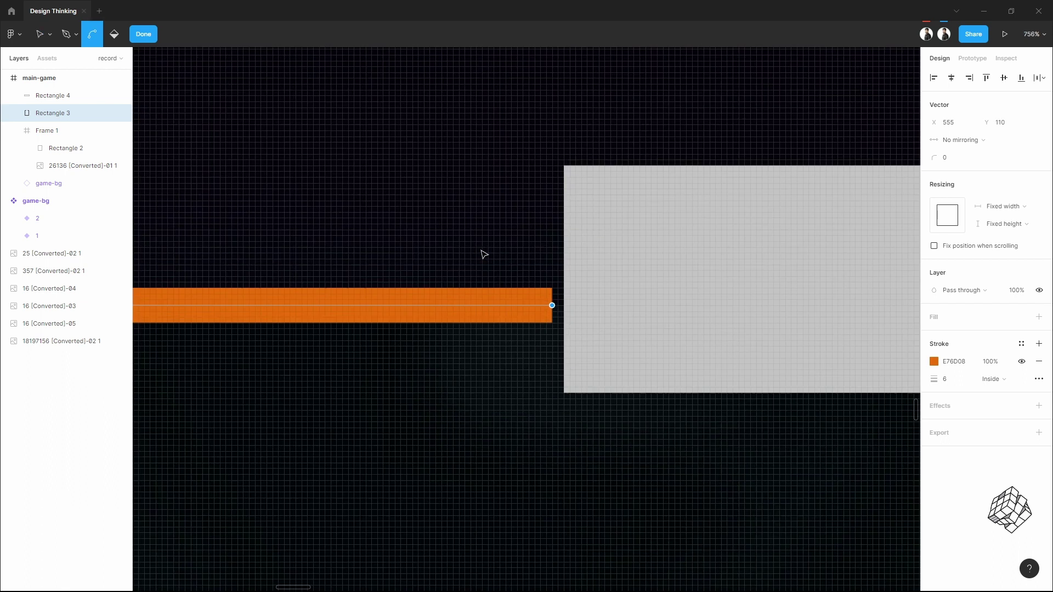
click(571, 321)
click(570, 321)
ctrl+scroll(576, 320, down, 3)
mouse_move(575, 320)
mouse_down()
mouse_move(563, 320)
mouse_move(585, 321)
mouse_move(169, 307)
mouse_up()
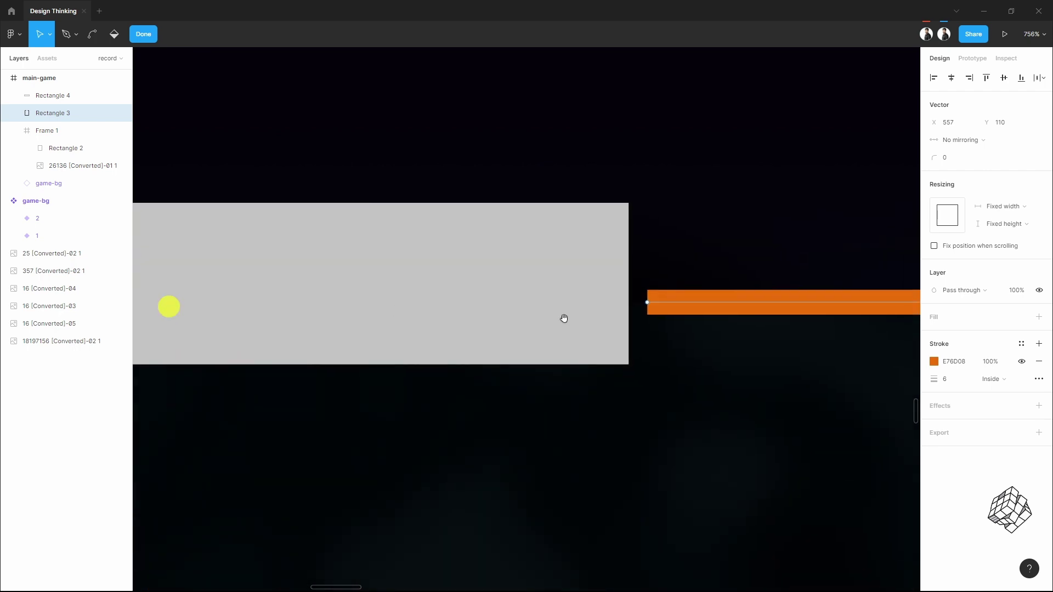
scroll(646, 301, up, 5)
click(646, 294)
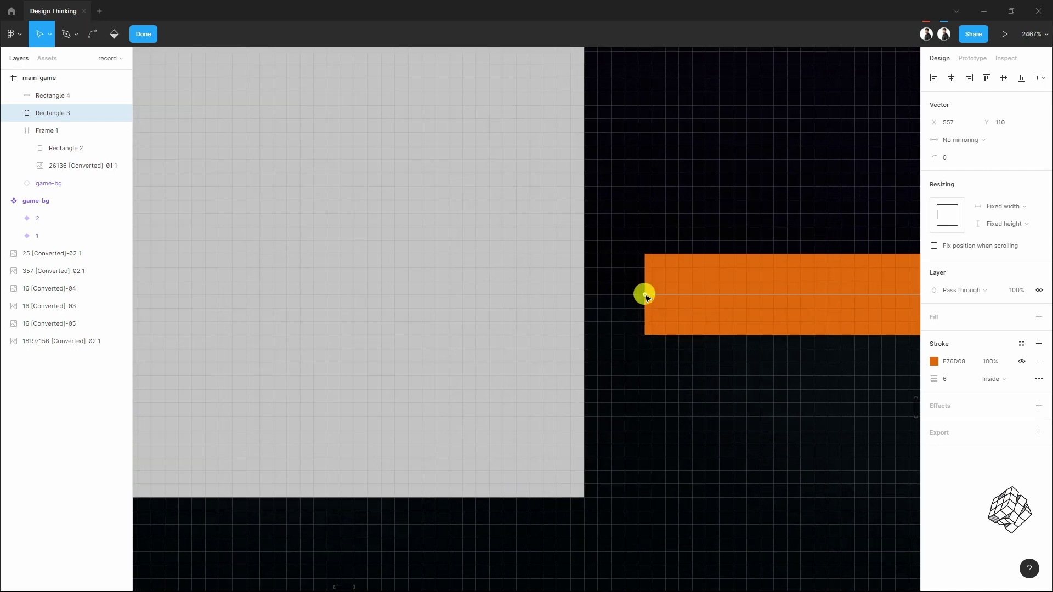
drag(646, 294, 586, 295)
scroll(656, 304, down, 10)
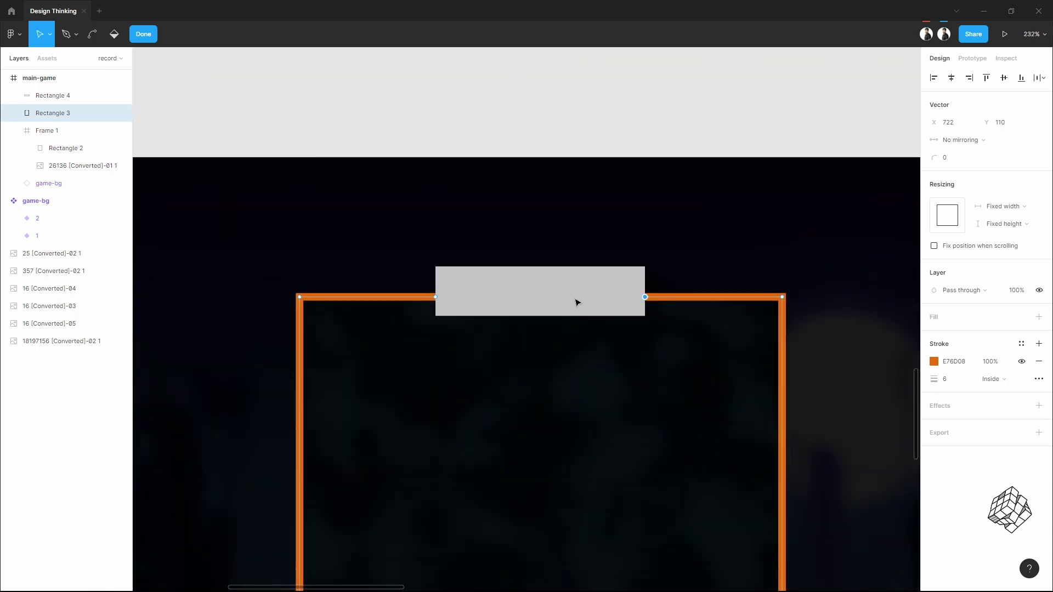
Finish editing the border's path and delete the grey guide rectangle
click(144, 34)
click(487, 87)
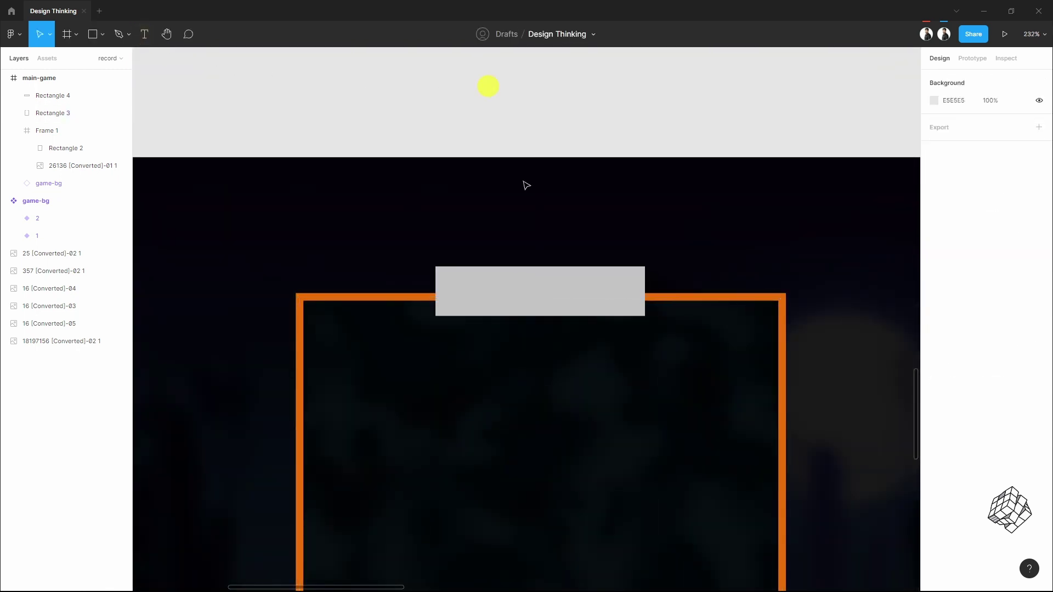
click(557, 292)
key(Delete)
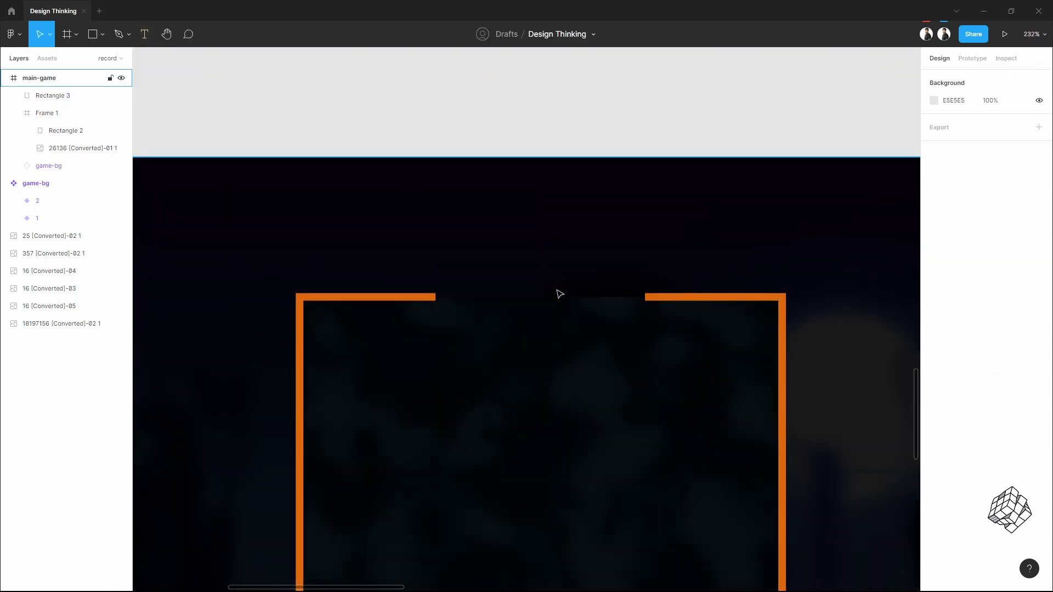
Give the open orange border round end caps and round corner joins
click(651, 297)
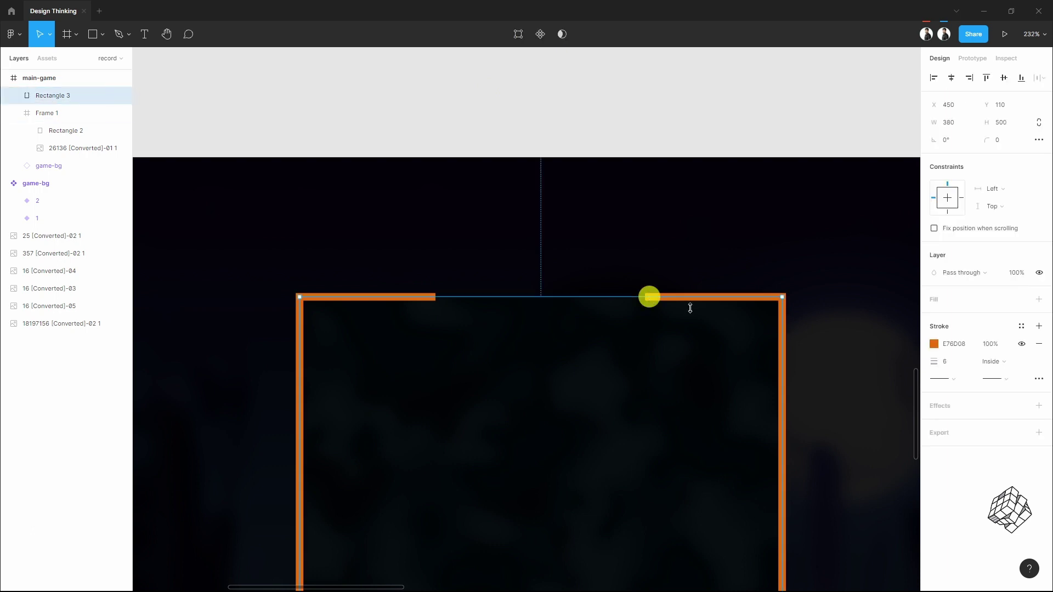
click(997, 384)
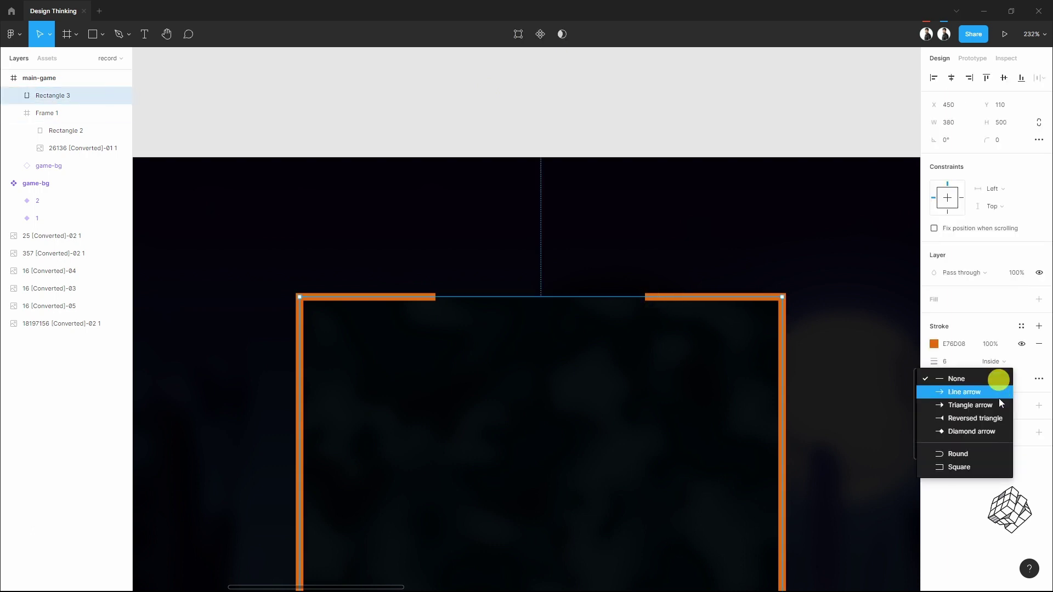
click(989, 459)
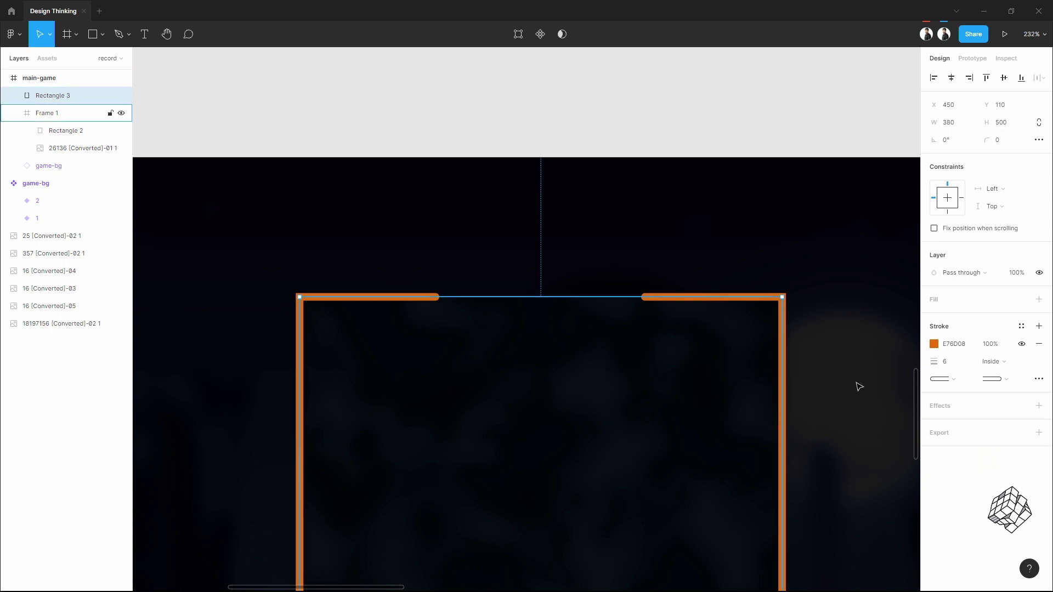
click(1039, 378)
click(907, 433)
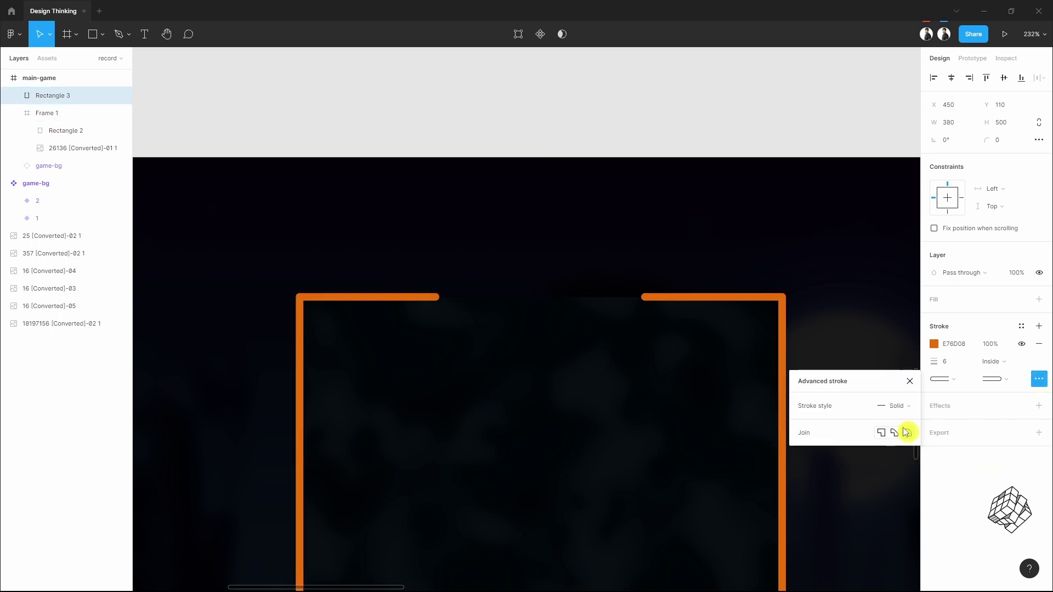
click(652, 80)
Paste in the soldier badge at the border's gap, with the WAR WORLD title and "a fake game for this video" tagline beneath it
scroll(651, 229, down, 5)
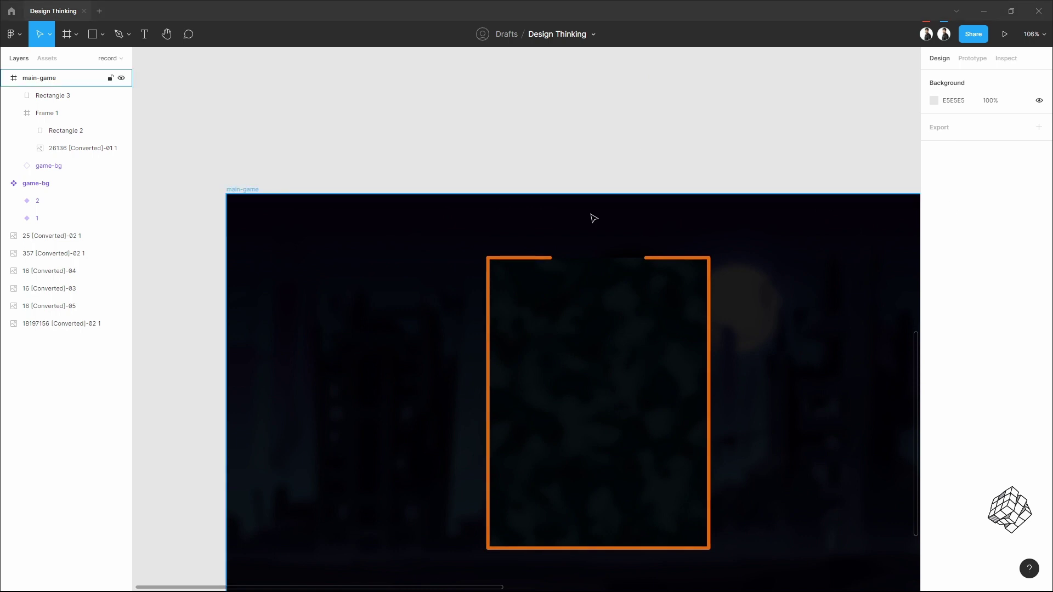
click(251, 188)
drag(547, 154, 519, 155)
key(ctrl+v)
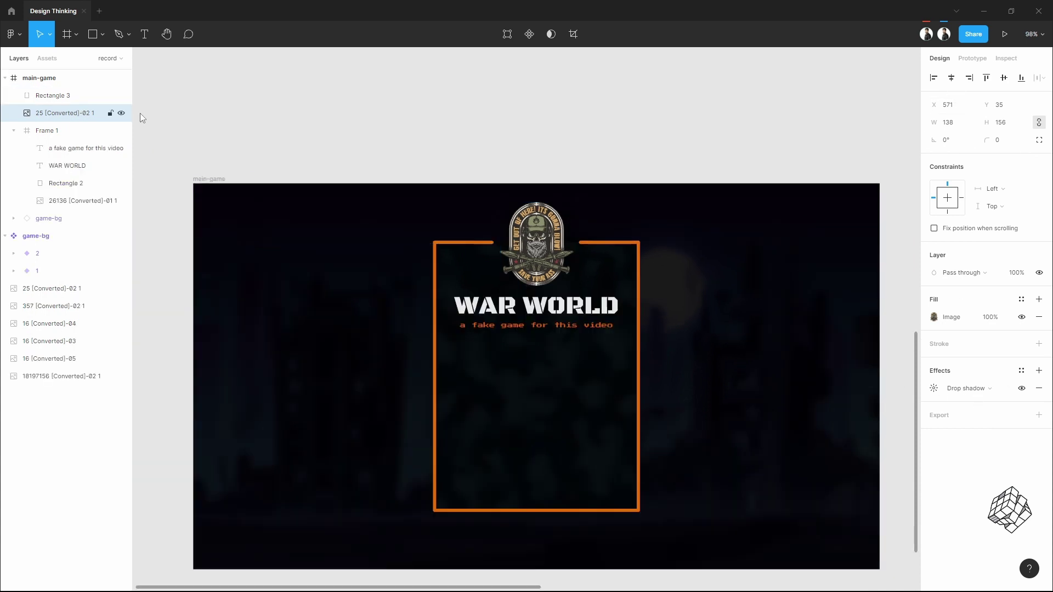
click(628, 147)
Paste the 314 × 207 dark panel group with orange corner brackets into Frame 1, below the tagline
scroll(557, 333, up, 5)
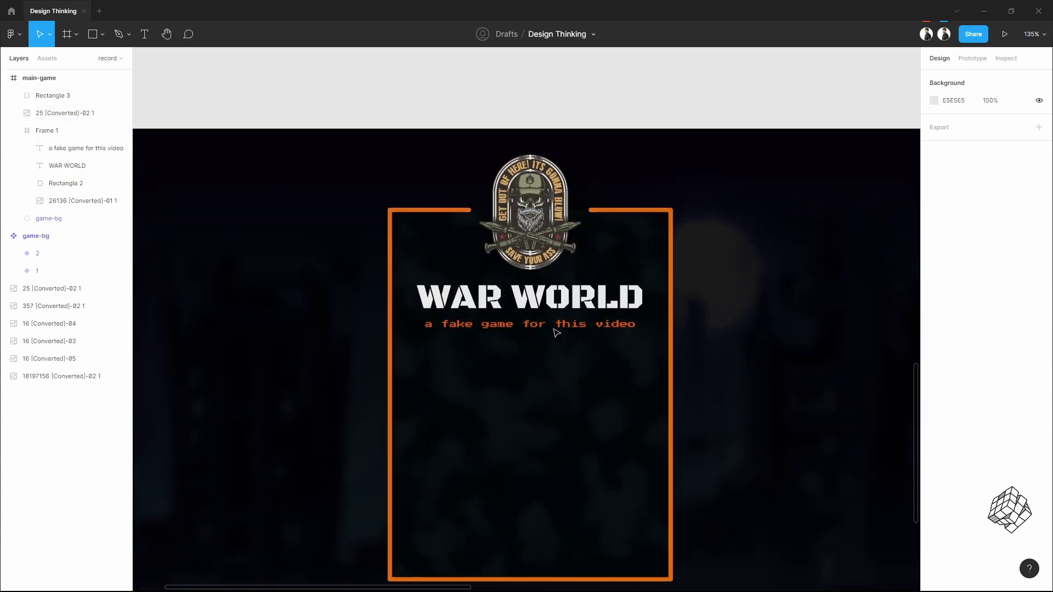
click(536, 325)
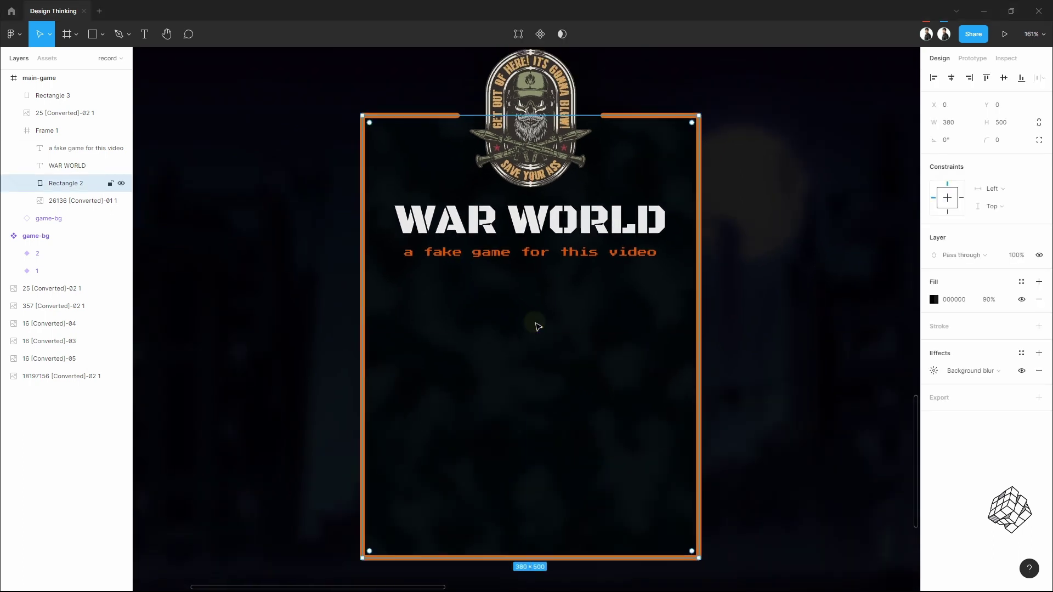
key(ctrl+v)
scroll(494, 312, up, 3)
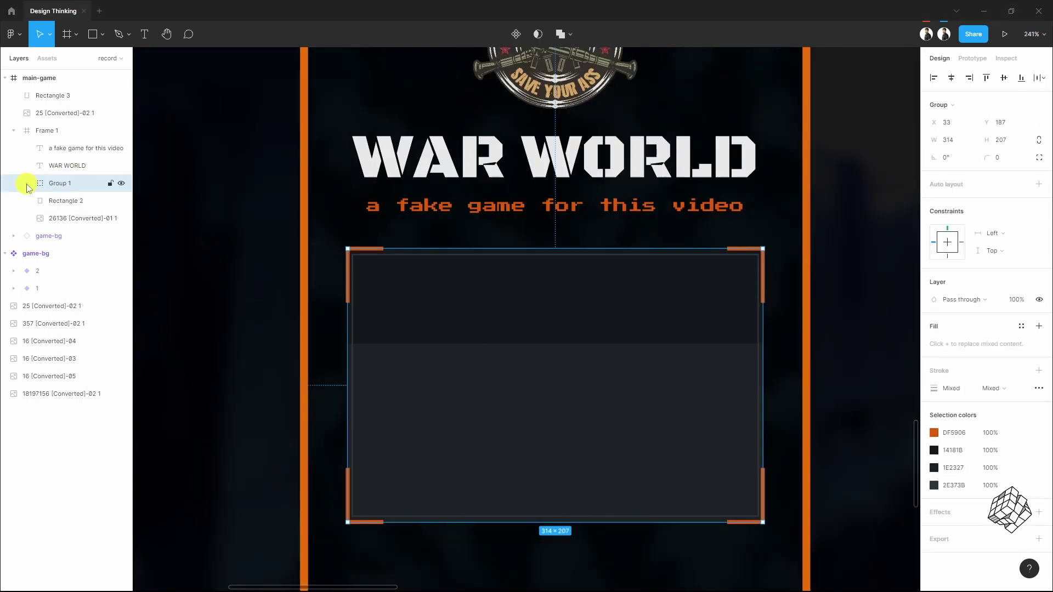
Examine the corner vectors and rectangles that make up the pasted panel group, including their sizes, fills and strokes
click(27, 183)
click(75, 201)
click(74, 218)
click(78, 238)
click(78, 253)
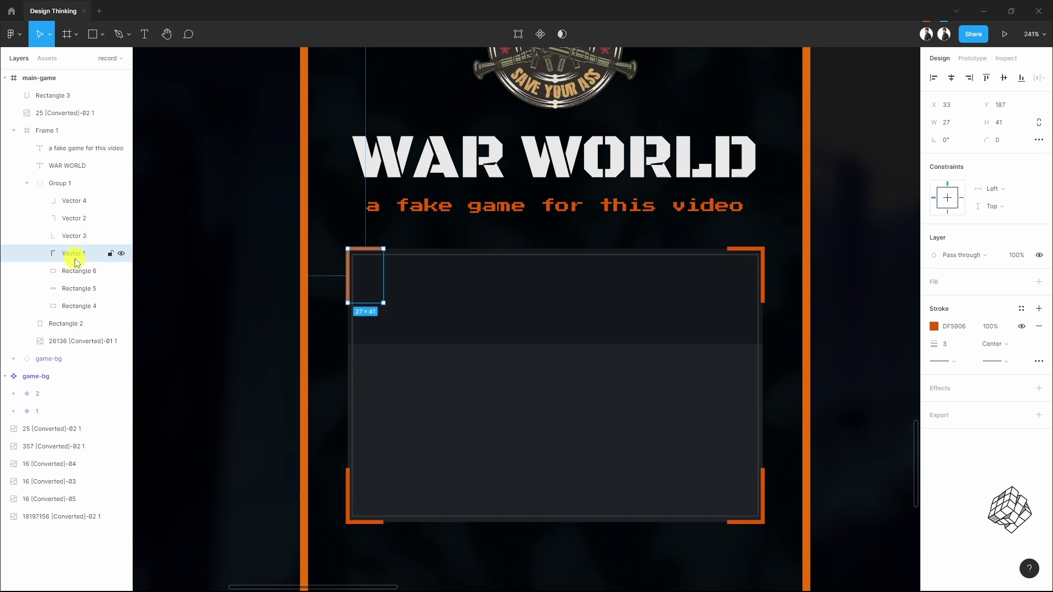
click(78, 272)
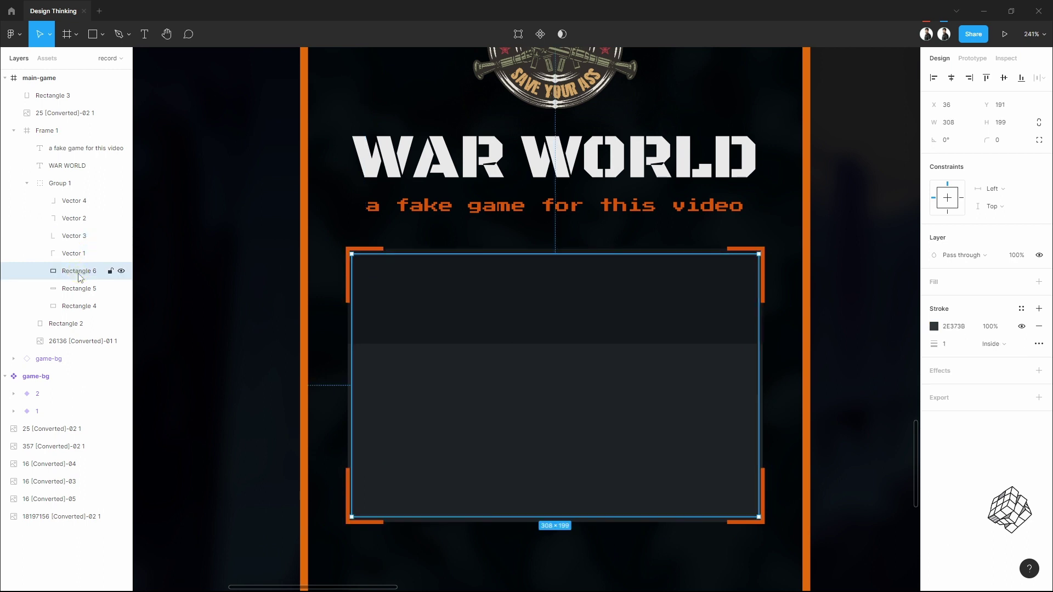
click(76, 288)
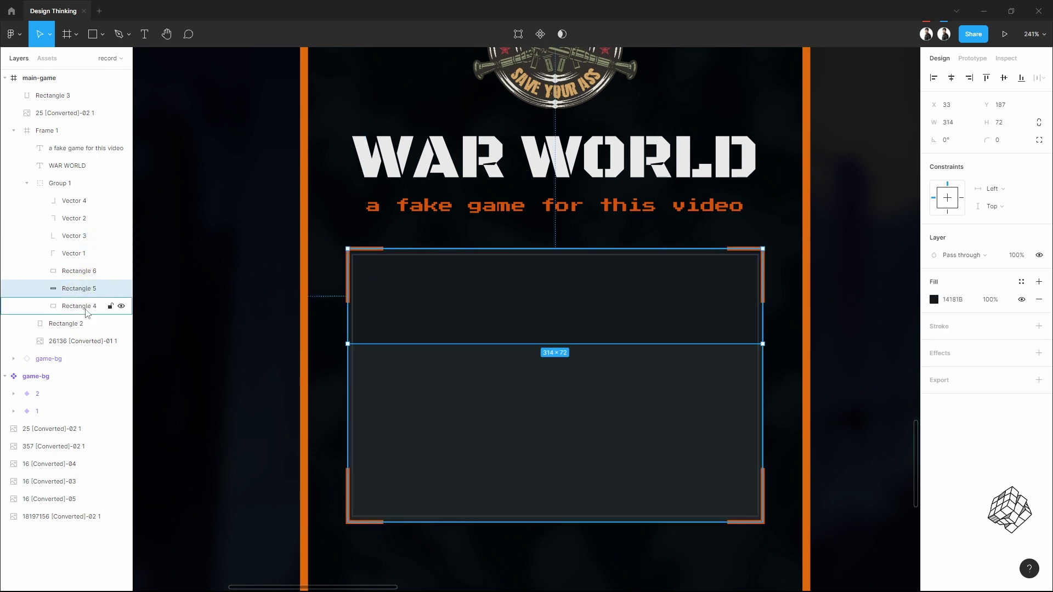
click(86, 309)
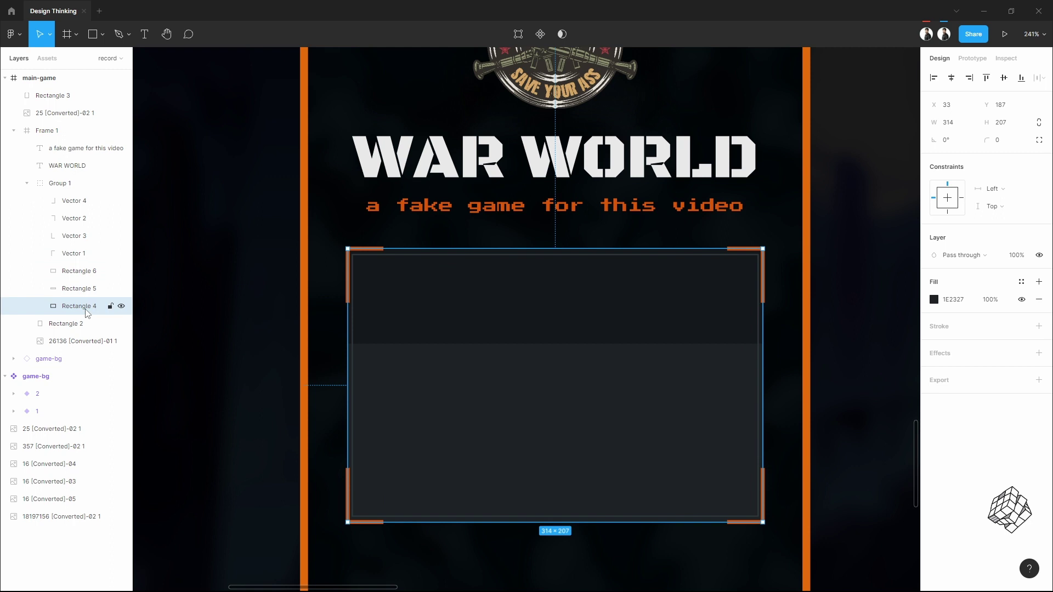
click(27, 183)
click(225, 272)
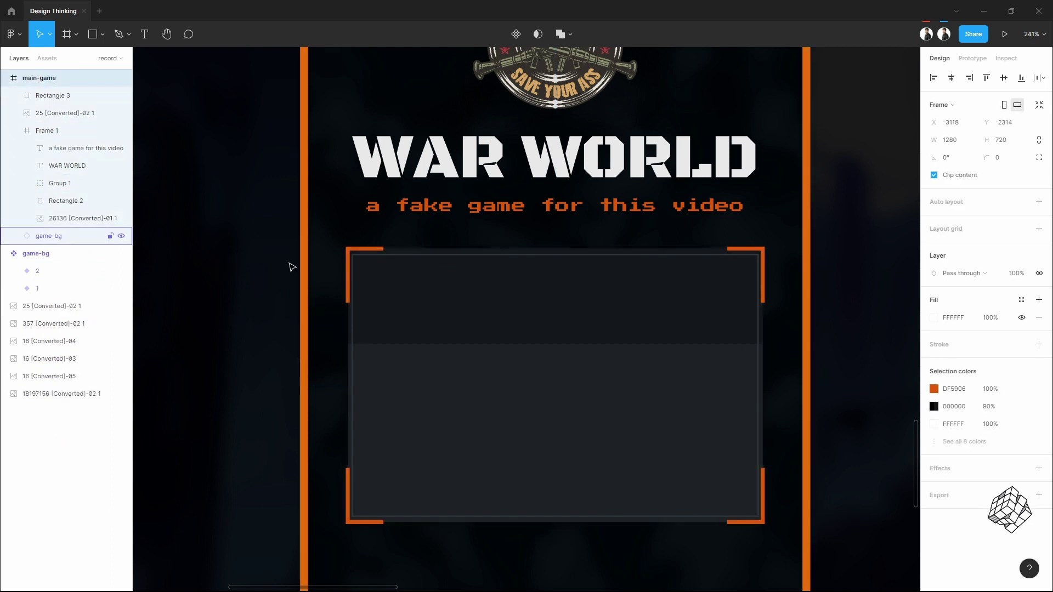
Draw a square on the empty canvas below the game-bg component and size it to 90 × 90
scroll(659, 322, down, 10)
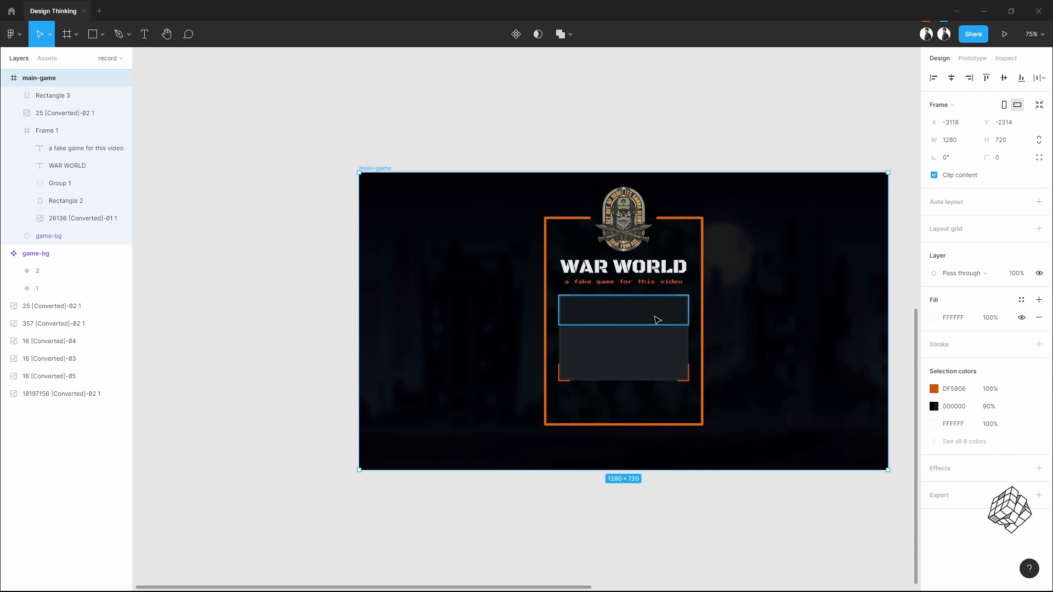
scroll(357, 245, up, 10)
click(66, 34)
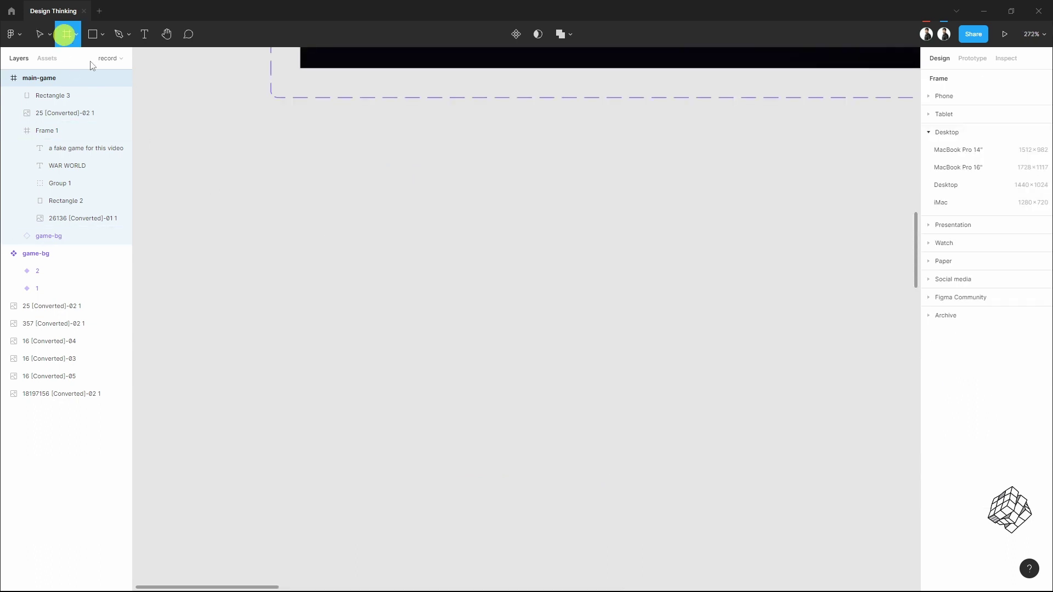
click(102, 34)
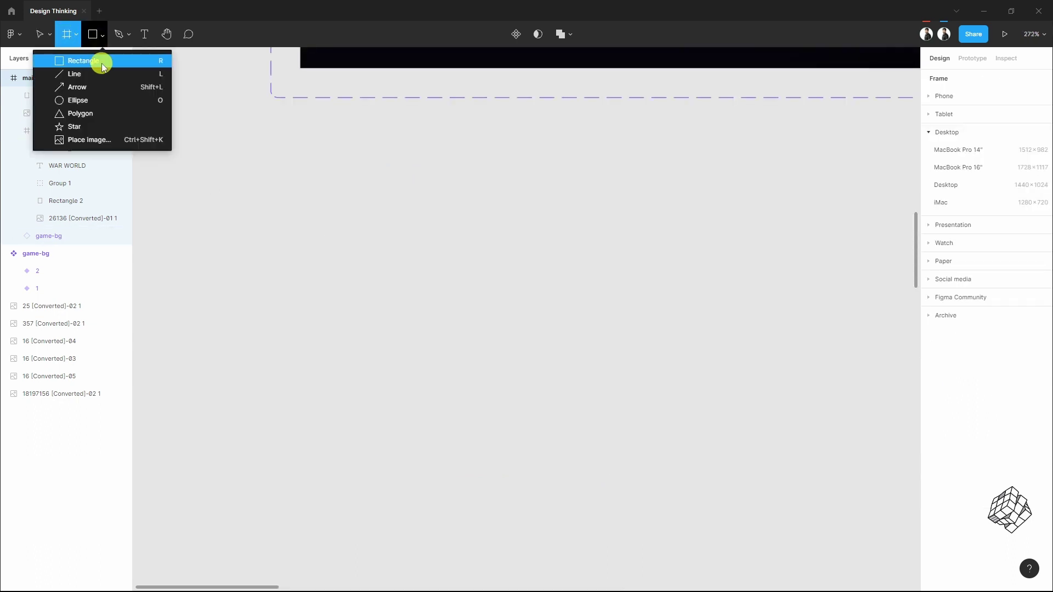
click(101, 61)
drag(309, 188, 359, 237)
click(1021, 124)
text(90)
key(Return)
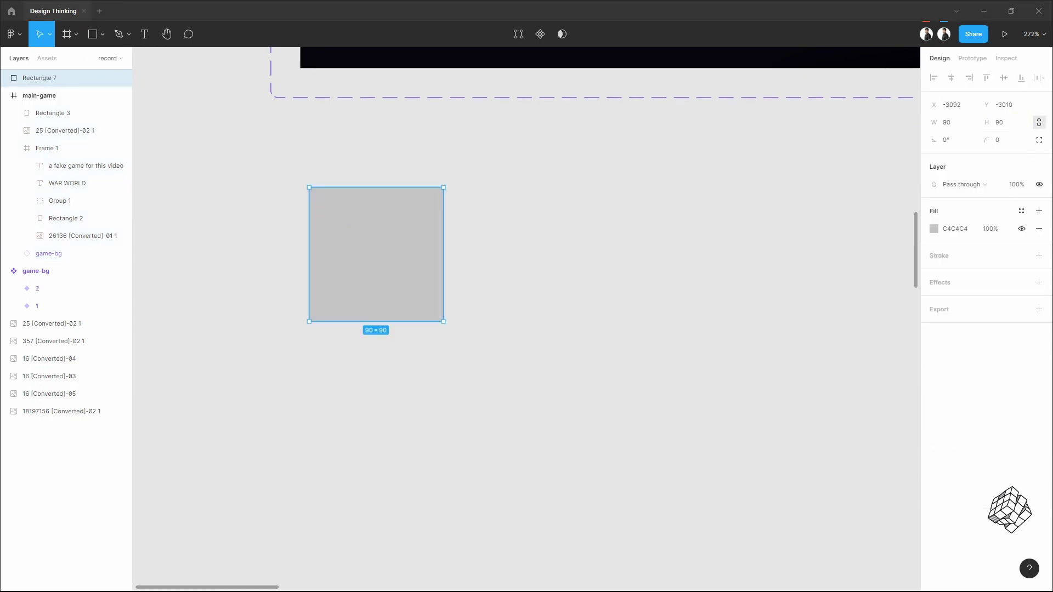
Fill the 90 × 90 square with 1D2226 and add a 262C31 stroke
click(953, 228)
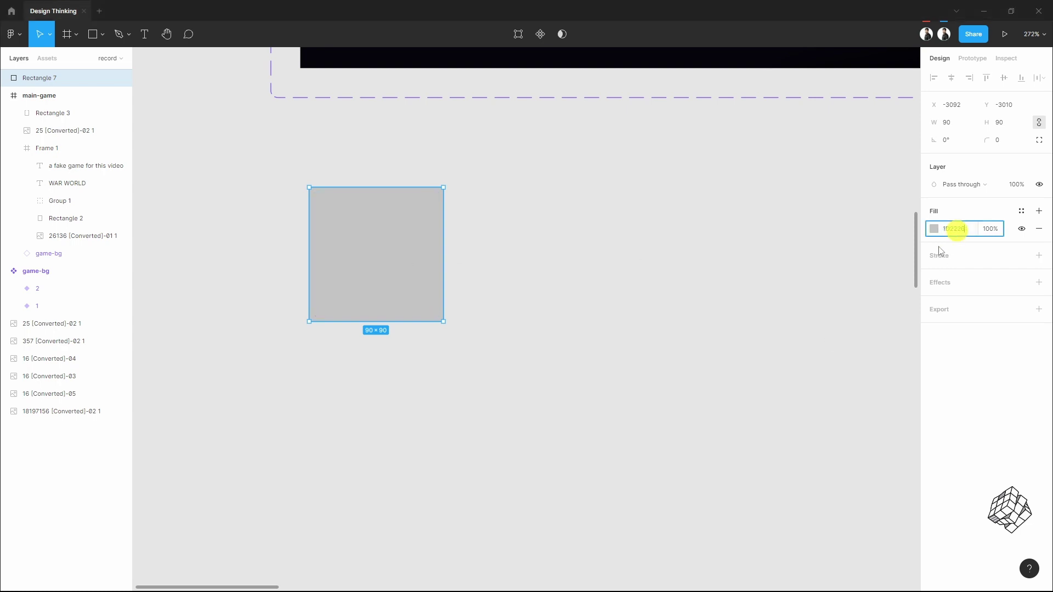
text(1D2226)
click(604, 256)
click(357, 263)
click(981, 264)
click(956, 273)
click(742, 289)
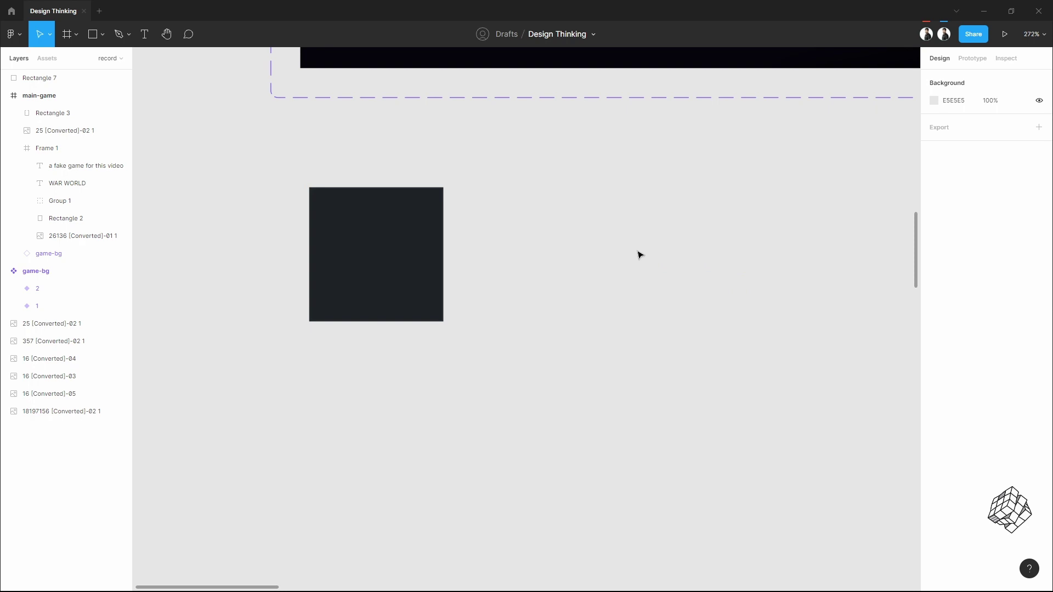
Duplicate the dark square, size the copy to 82 × 82 and centre it on the original horizontally and vertically
click(327, 254)
scroll(326, 251, up, 5)
drag(417, 171, 427, 194)
click(1023, 125)
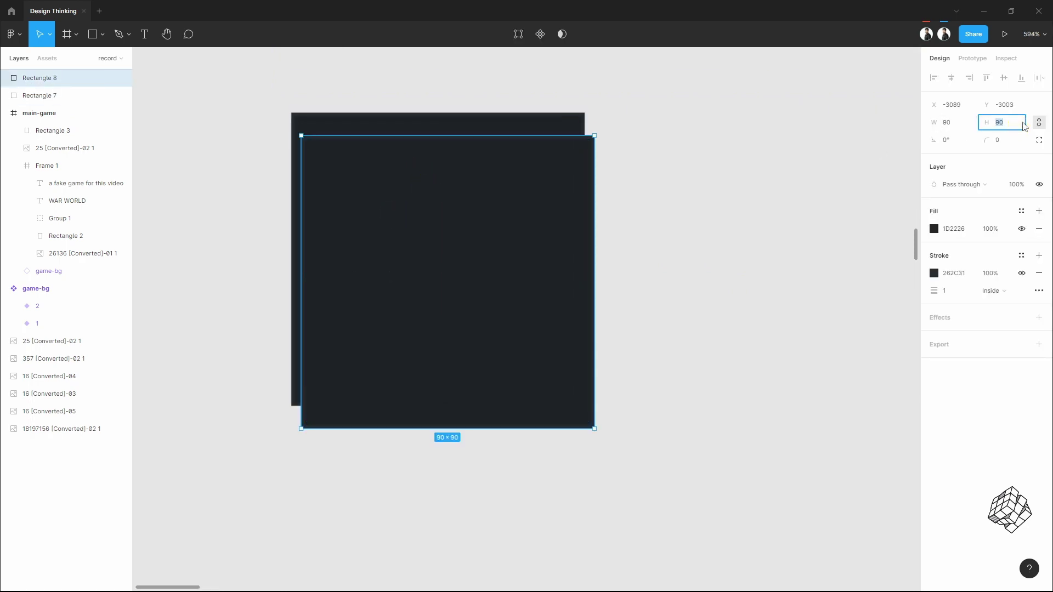
text(82)
key(Return)
click(458, 123)
shift+click(475, 185)
click(951, 77)
click(1004, 78)
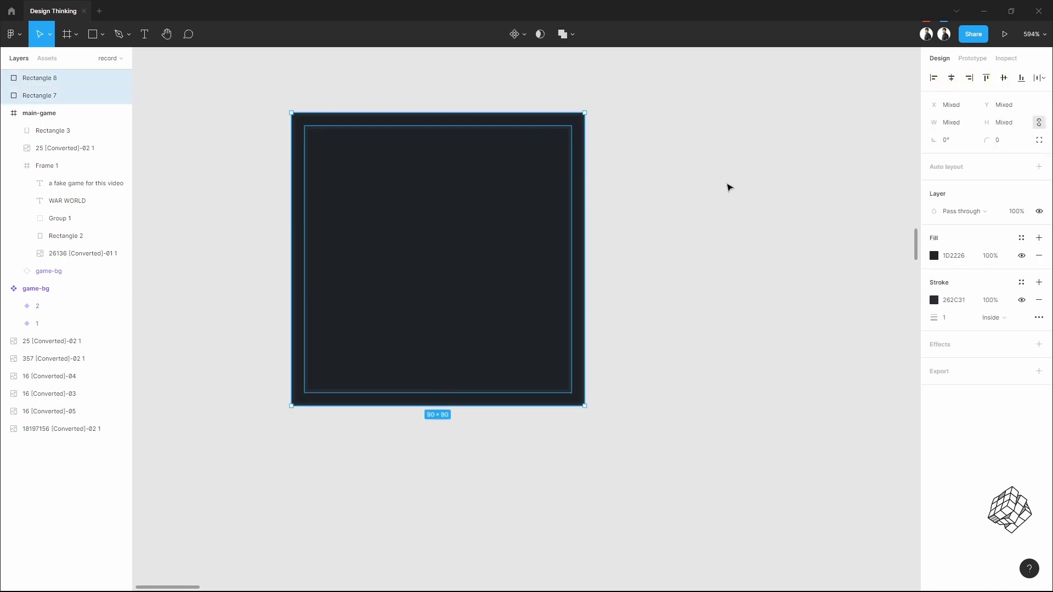
Remove the fill from the inner 82 × 82 square so only its stroke is left
key(Escape)
click(480, 225)
click(1038, 228)
click(720, 214)
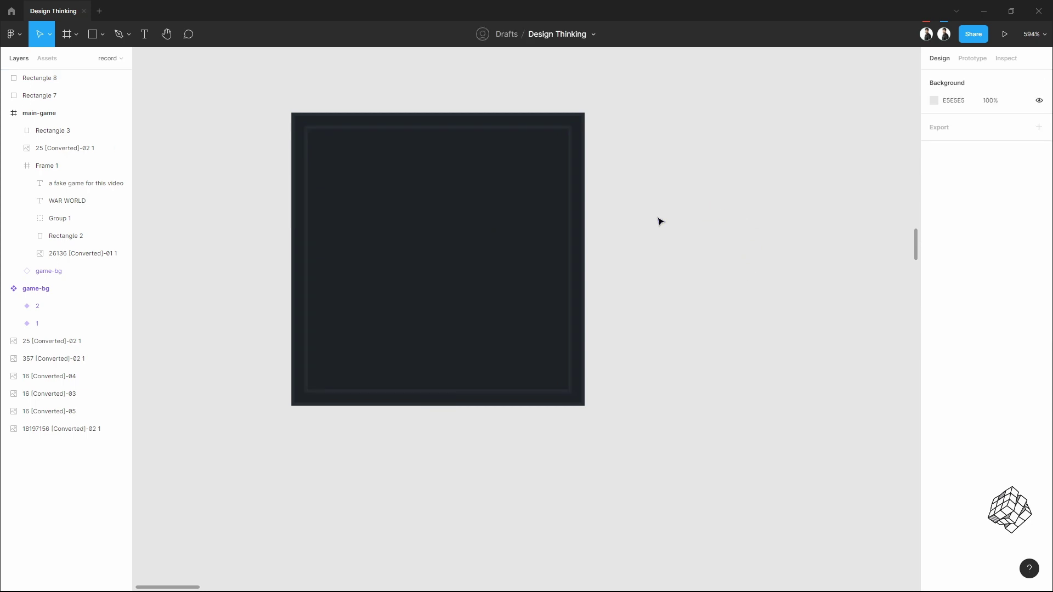
Draw an L-shaped bracket about 17 × 13 with the Pen tool, overlapping the left edge of the square
scroll(321, 113, up, 2)
click(118, 34)
click(235, 171)
click(236, 220)
click(301, 221)
click(143, 34)
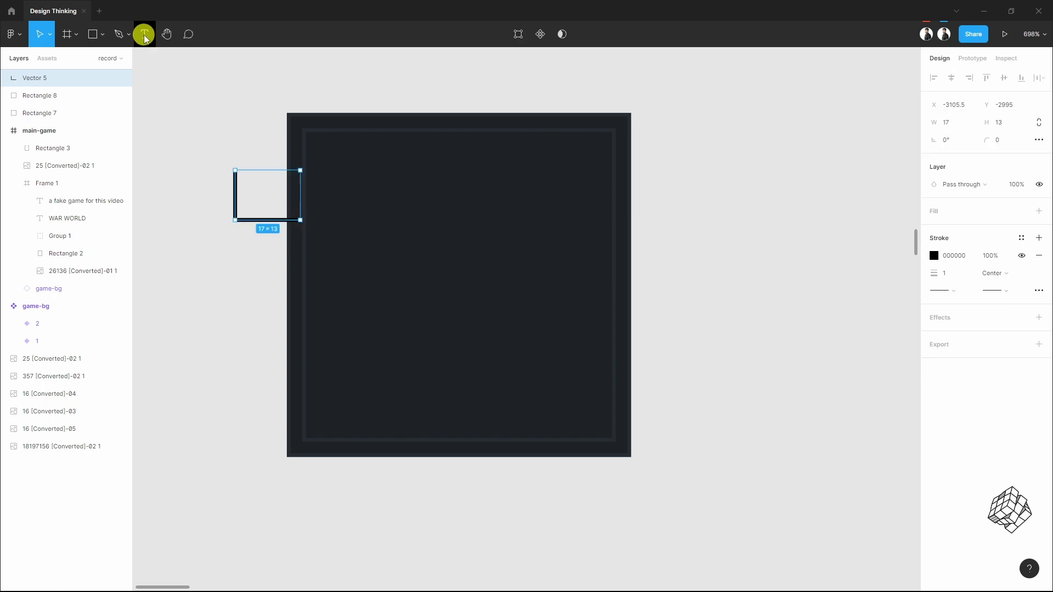
Give the bracket the orange FA7303 stroke at weight 3 and size it to 18 × 18
key(ctrl+alt+v)
click(959, 274)
key(Up)
key(Up)
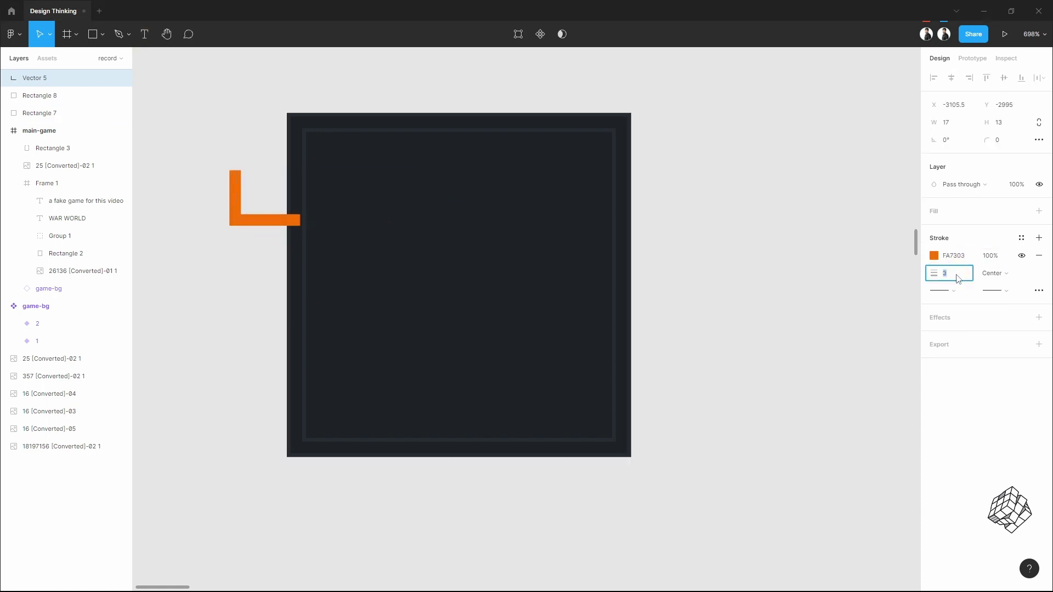
click(1016, 127)
text(18)
key(Return)
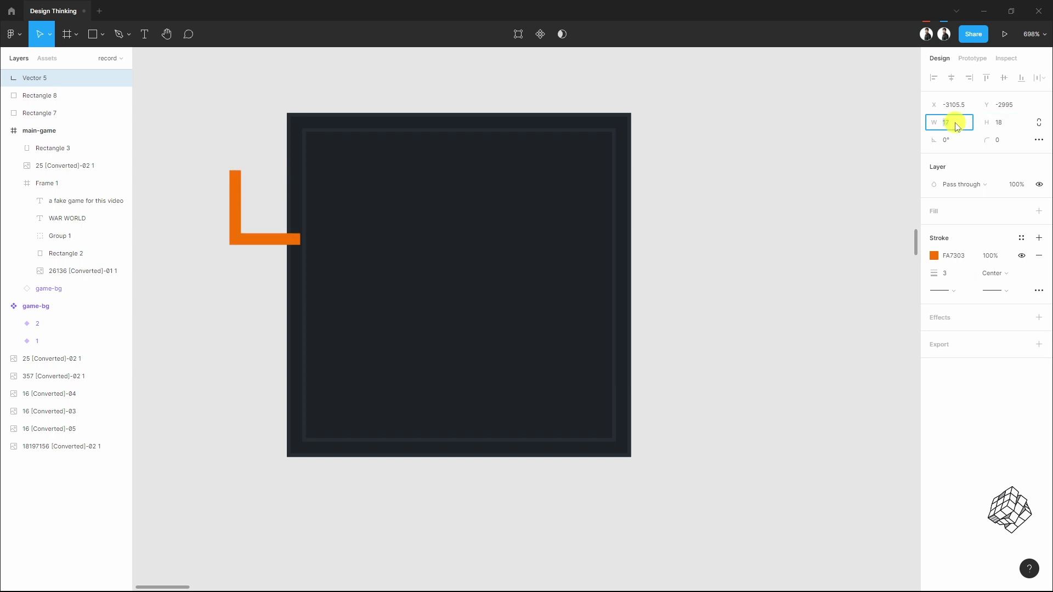
click(845, 149)
Move the bracket into the square's bottom-left corner and place a horizontally flipped copy in the bottom-right corner
drag(260, 243, 317, 455)
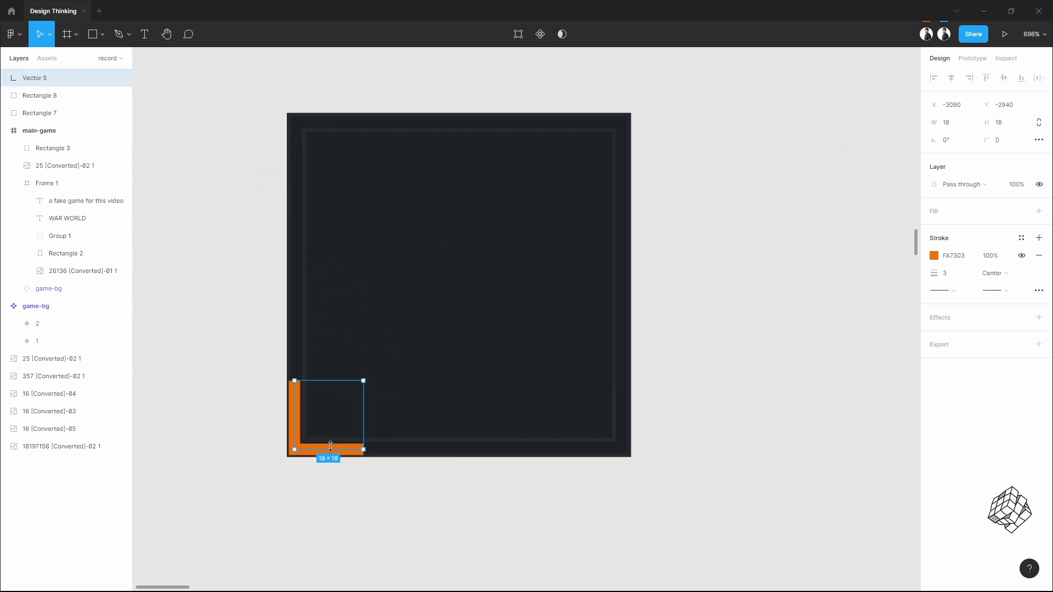
drag(310, 414, 574, 411)
right_click(585, 433)
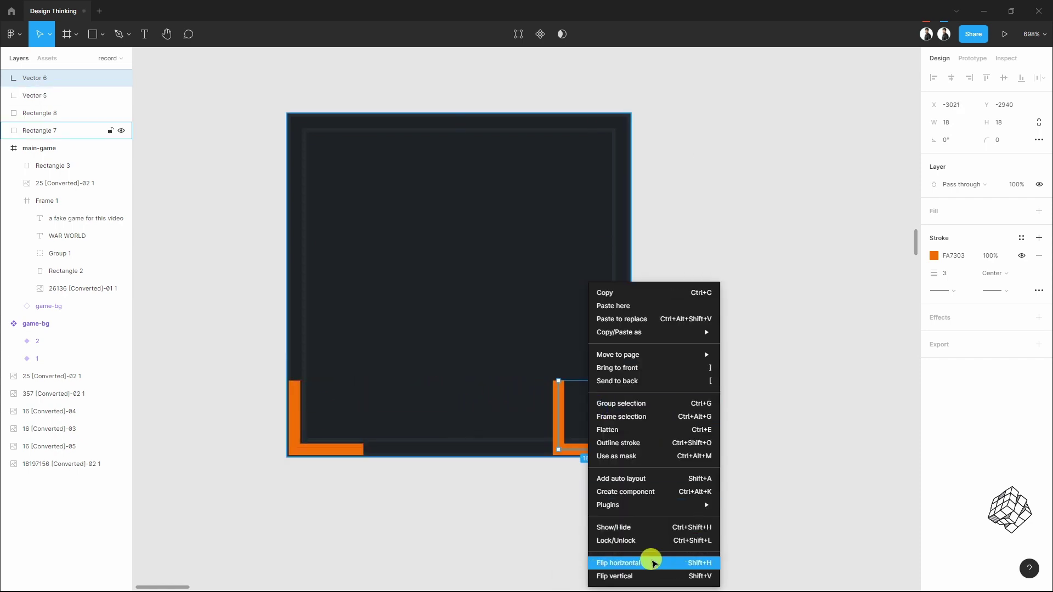
click(615, 561)
drag(614, 442, 611, 441)
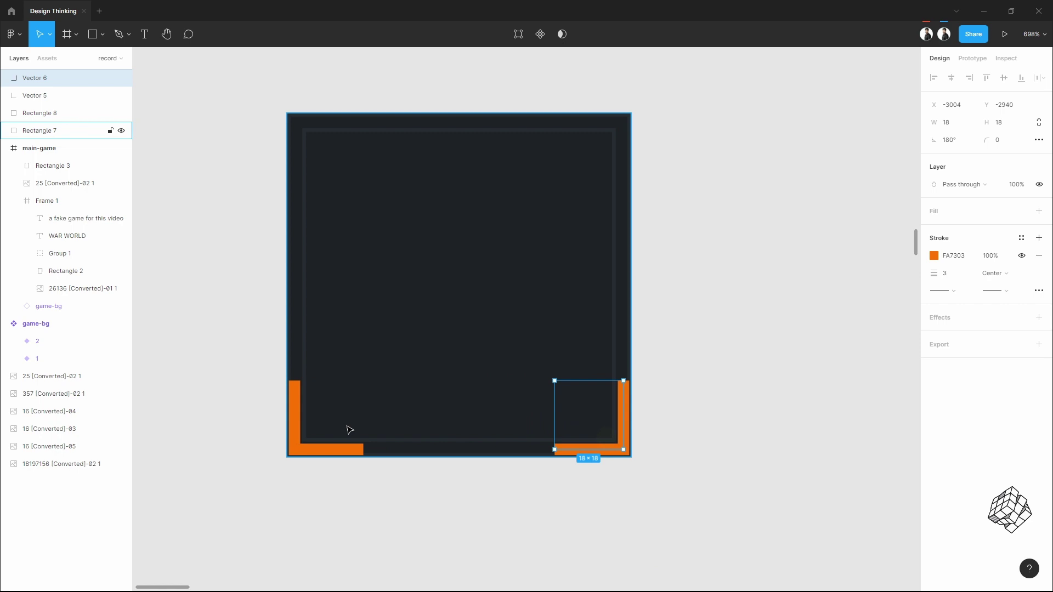
Copy both bottom brackets to the top of the square and flip the copies vertically into the top corners
shift+click(314, 433)
click(621, 437)
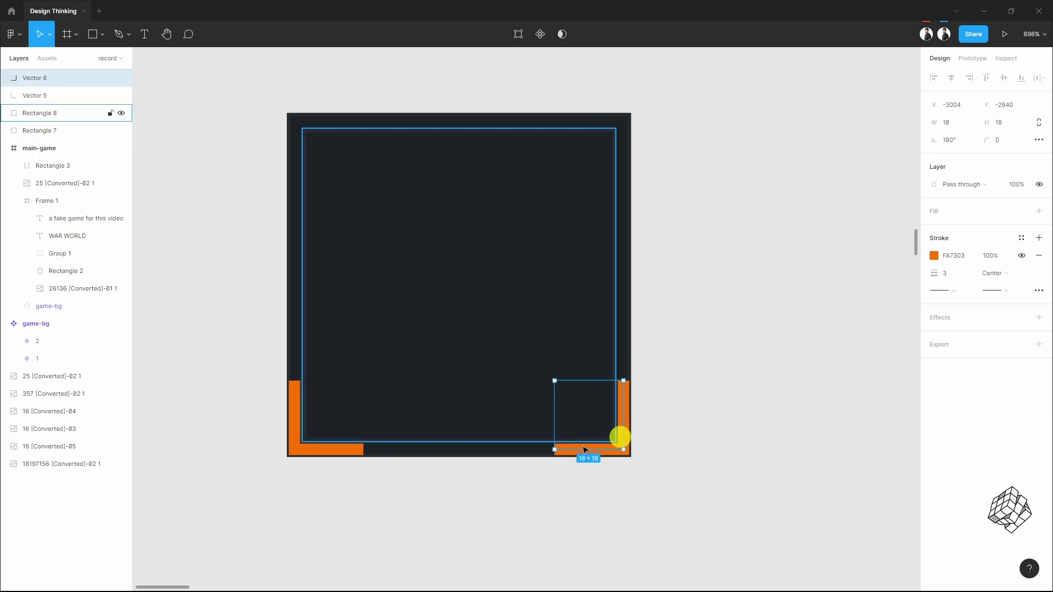
shift+click(313, 451)
drag(296, 430, 352, 200)
right_click(349, 172)
click(430, 462)
drag(354, 146, 355, 137)
click(663, 172)
Group both squares with the four brackets, convert the group to a frame and name it button / 1
scroll(656, 221, down, 5)
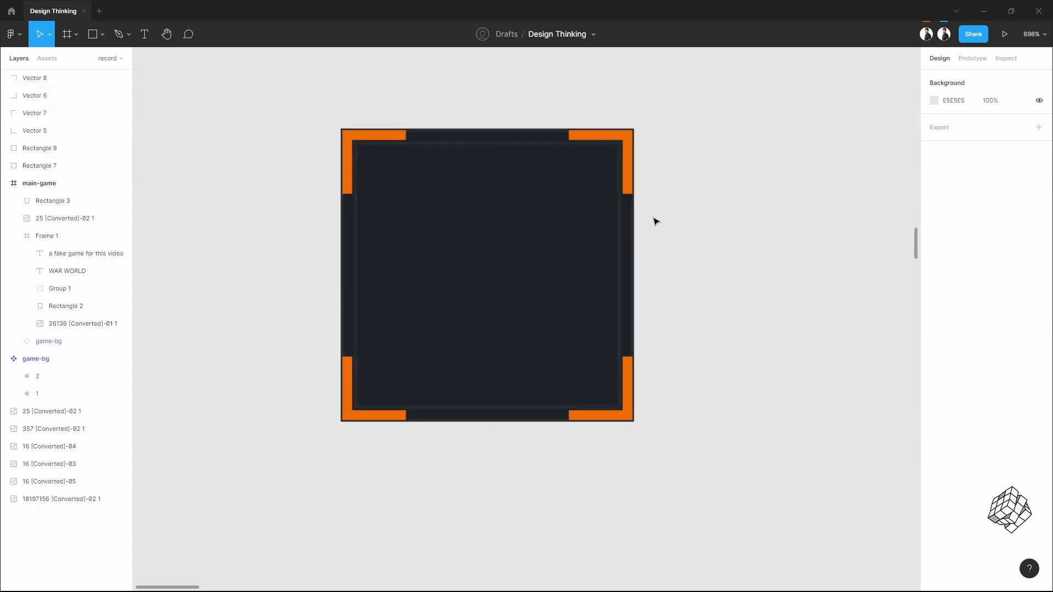
drag(683, 268, 671, 275)
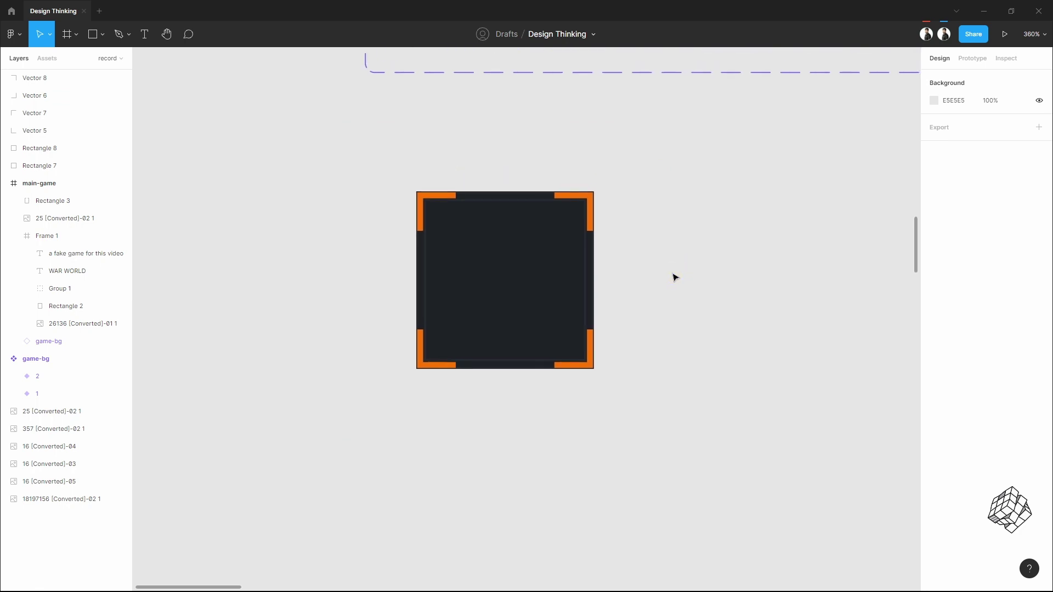
drag(367, 166, 626, 405)
right_click(481, 234)
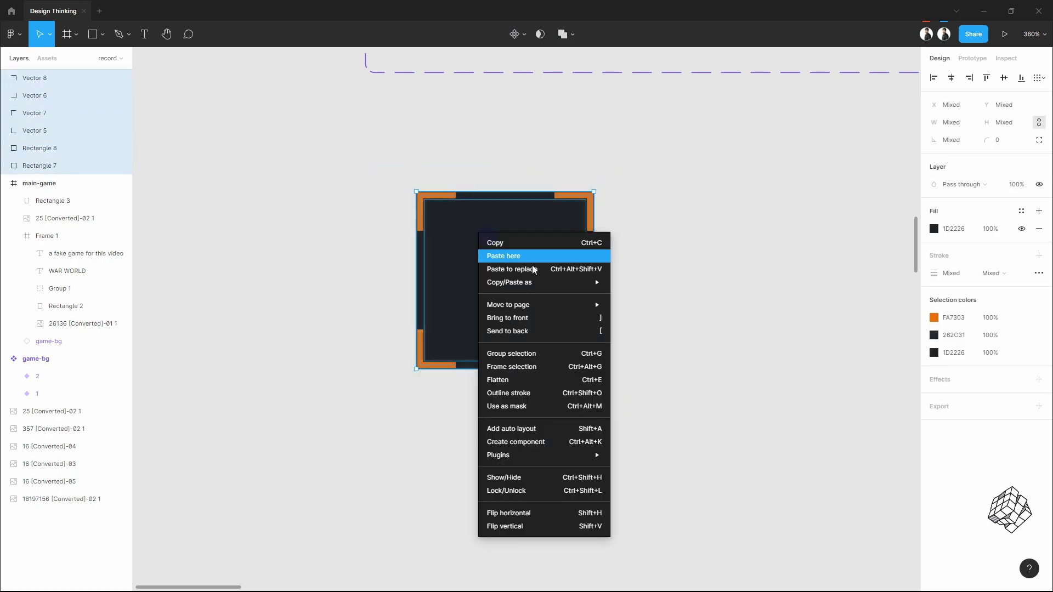
click(568, 355)
click(959, 110)
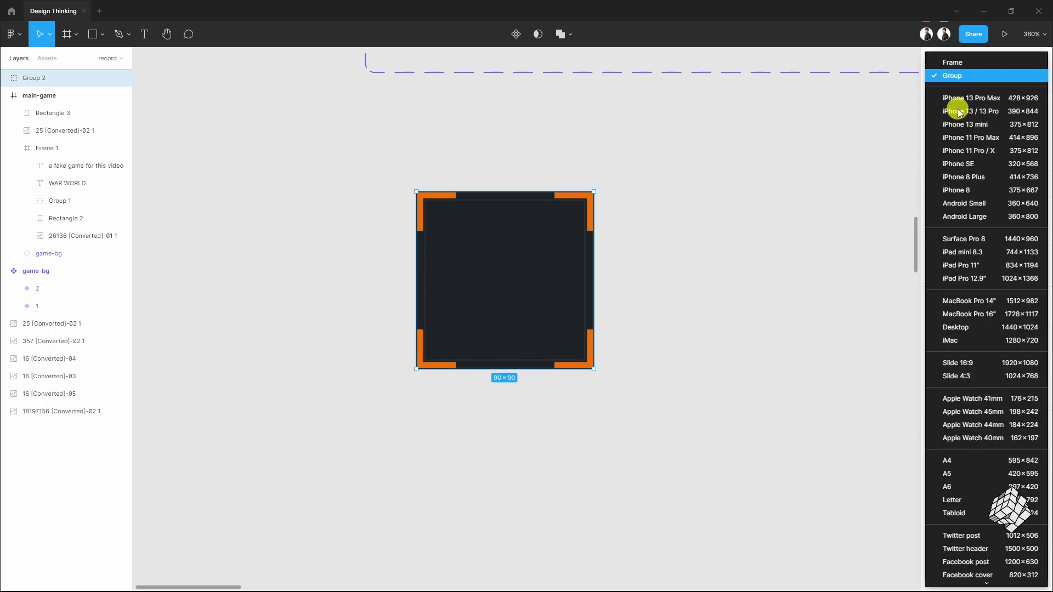
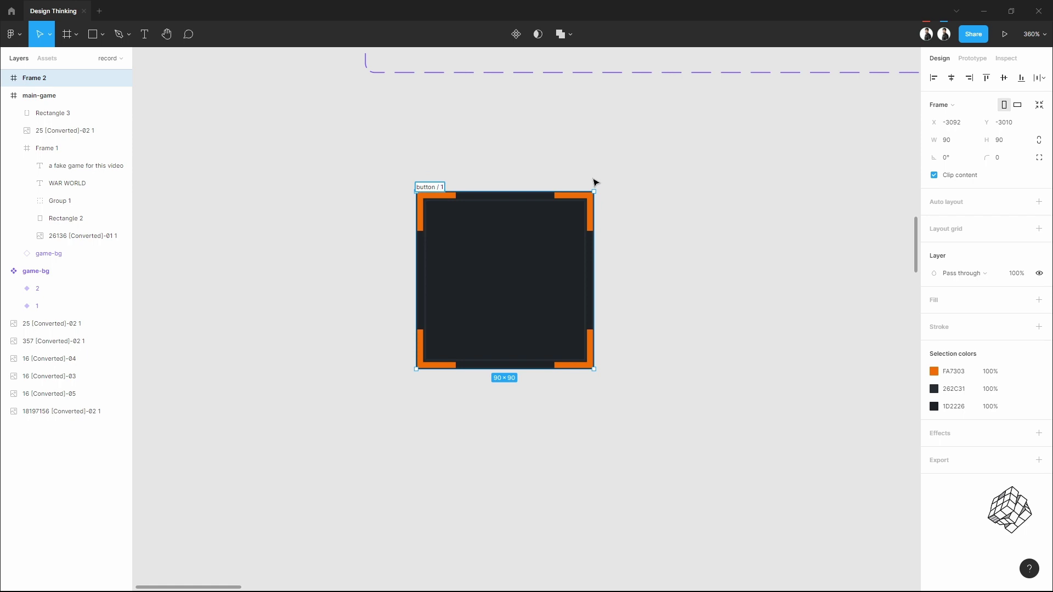
click(595, 182)
Duplicate the button / 1 frame to its left, leaving a gap of about 20
scroll(595, 182, down, 2)
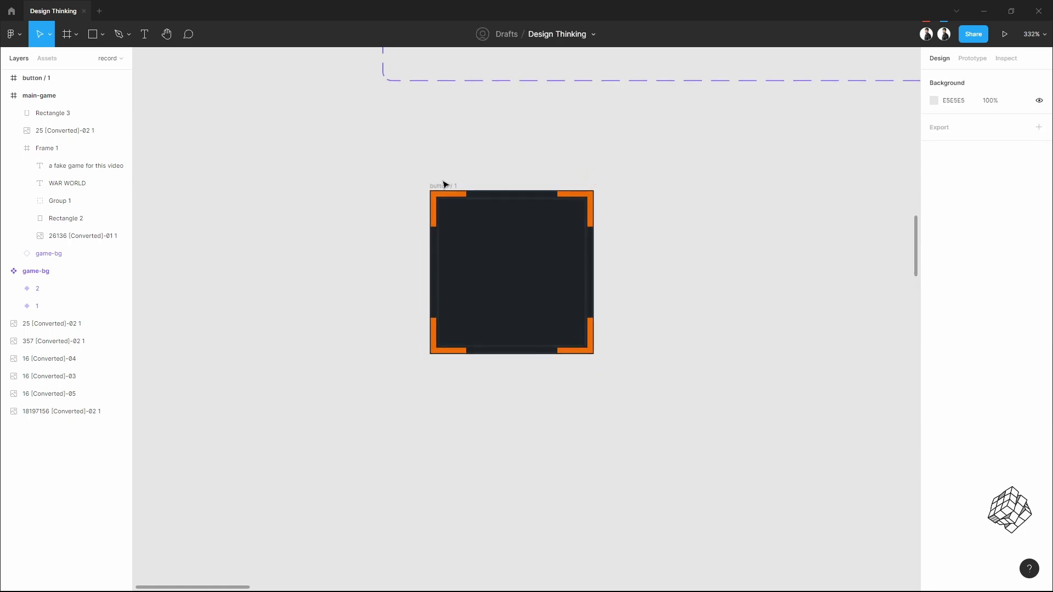
drag(329, 175, 434, 225)
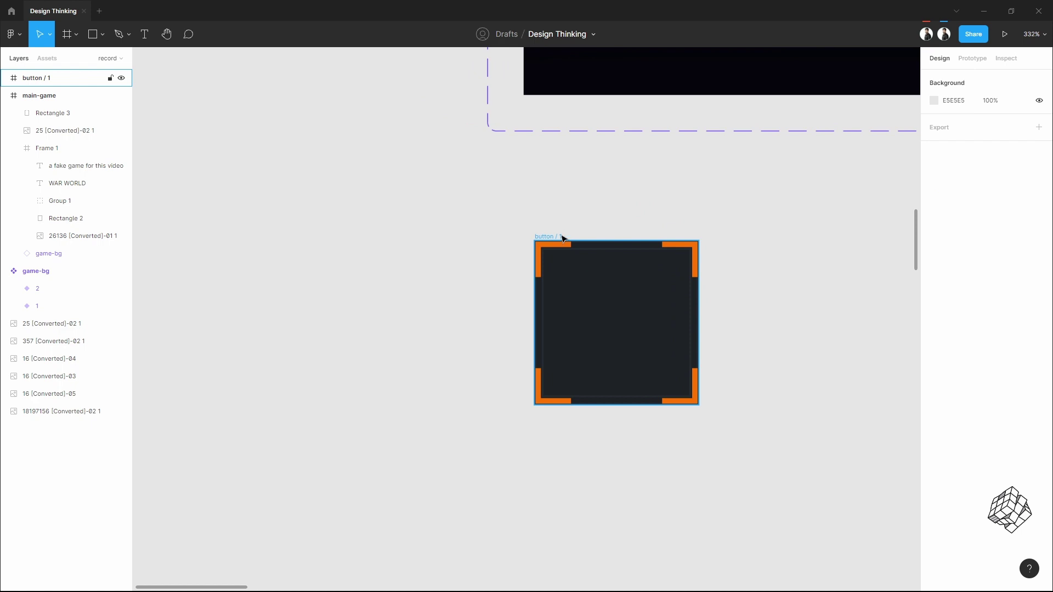
drag(562, 239, 364, 234)
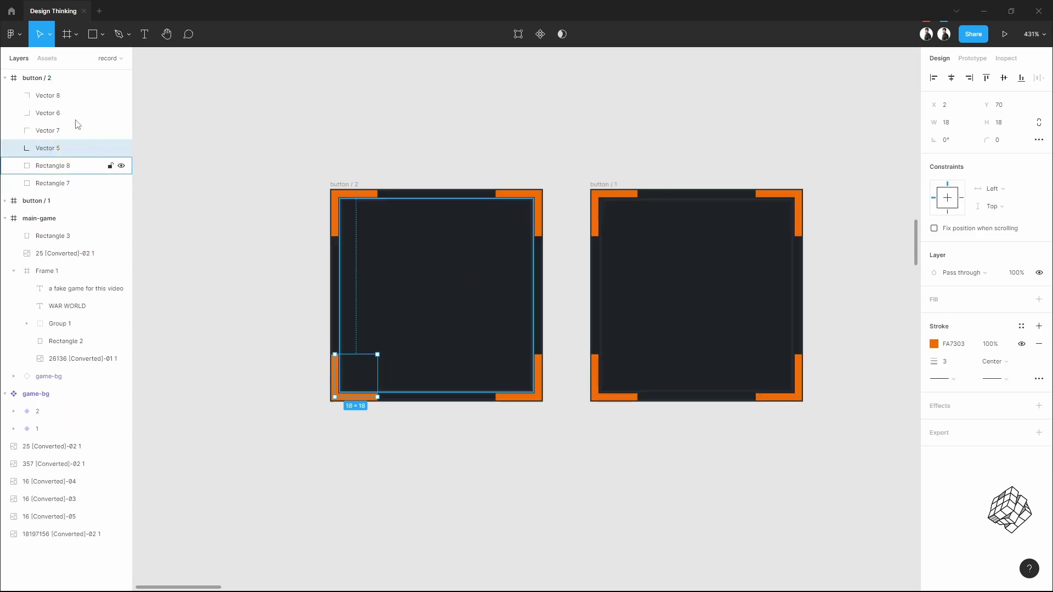
Set the stroke opacity of all four corner brackets in button / 2 to 0%
click(70, 96)
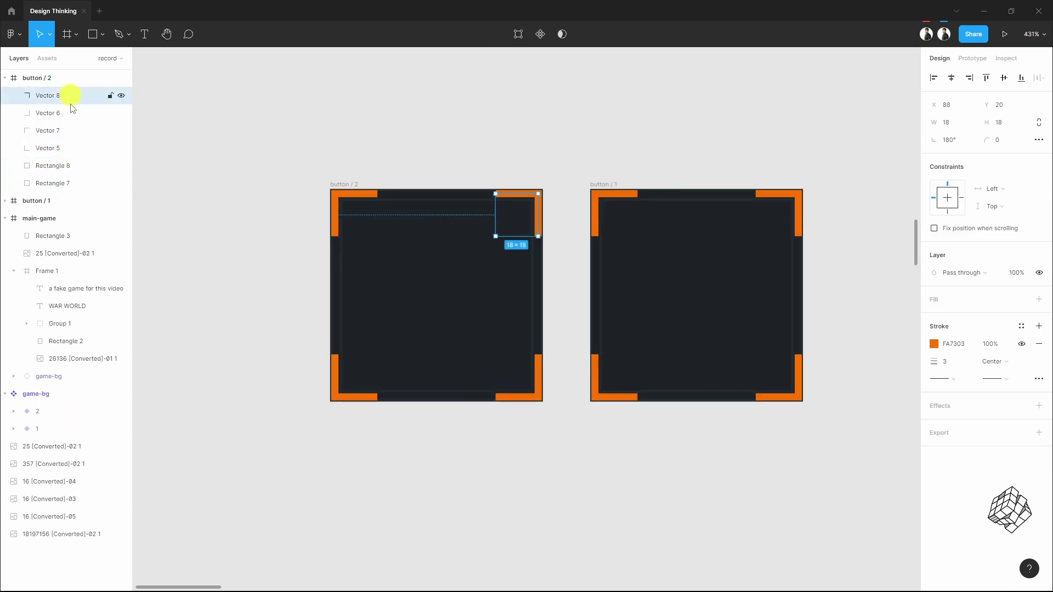
shift+click(70, 147)
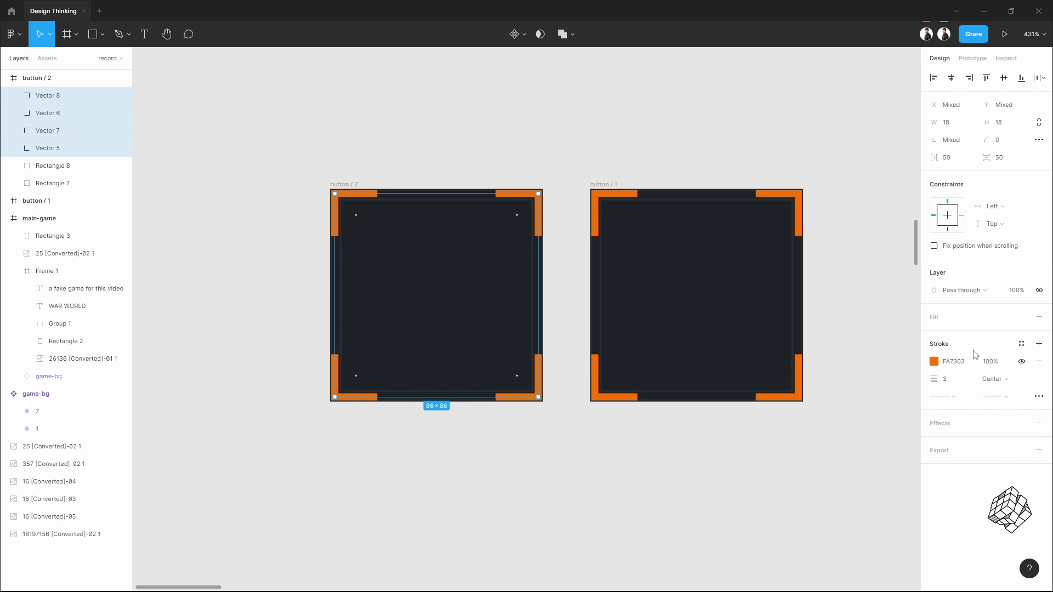
click(996, 364)
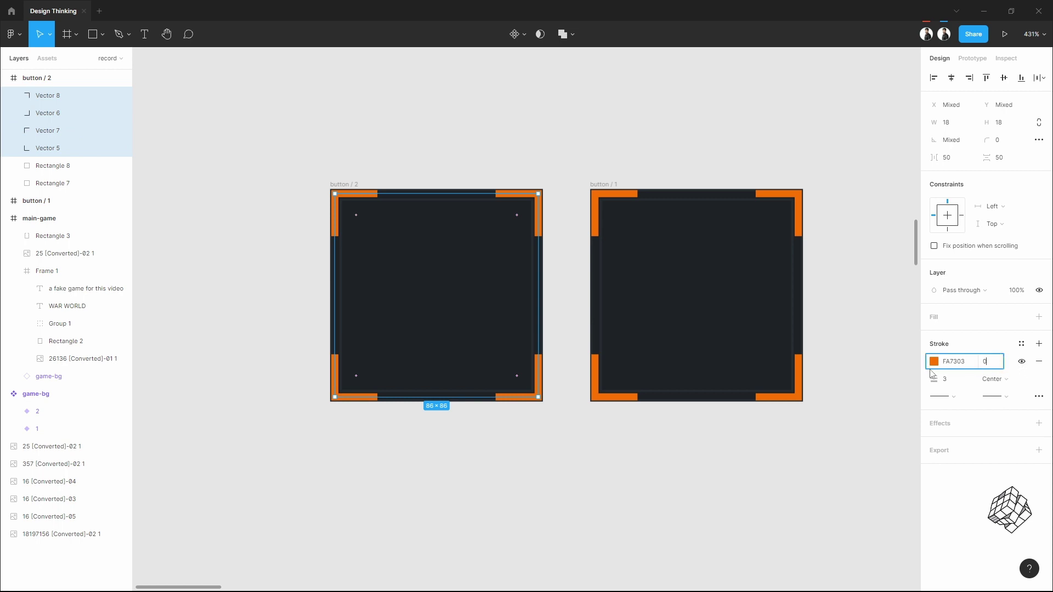
click(718, 462)
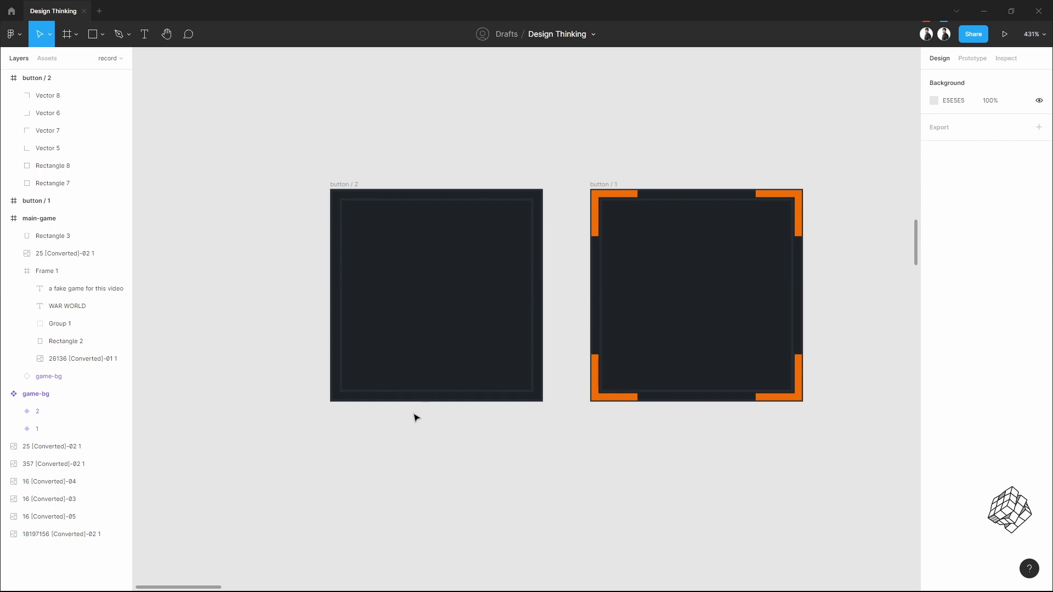
Duplicate the button / 1 frame to its right with a gap of 20
scroll(416, 418, down, 3)
drag(660, 468, 472, 487)
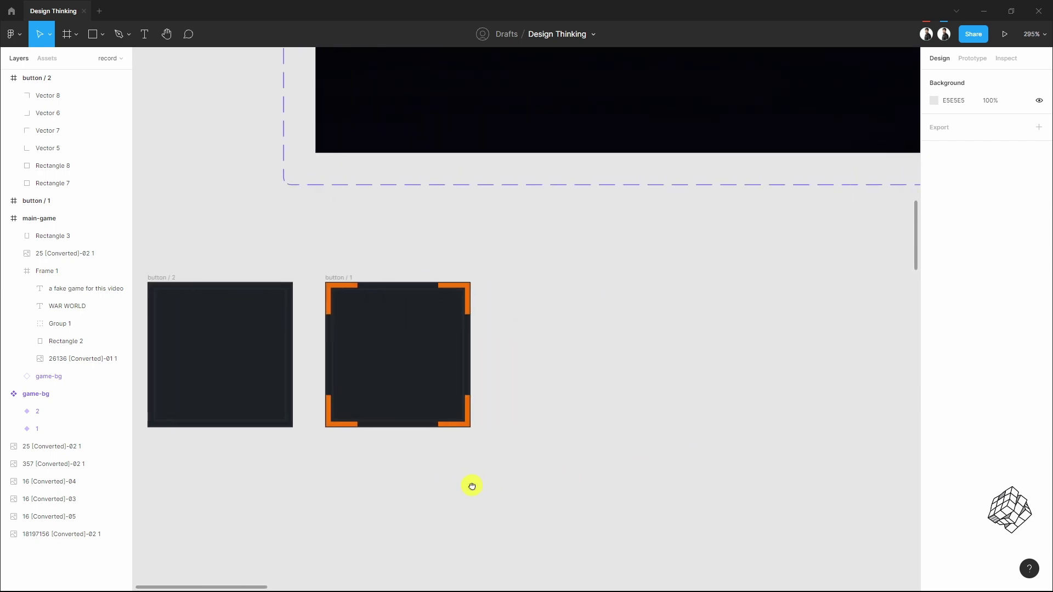
click(340, 279)
drag(340, 281, 519, 282)
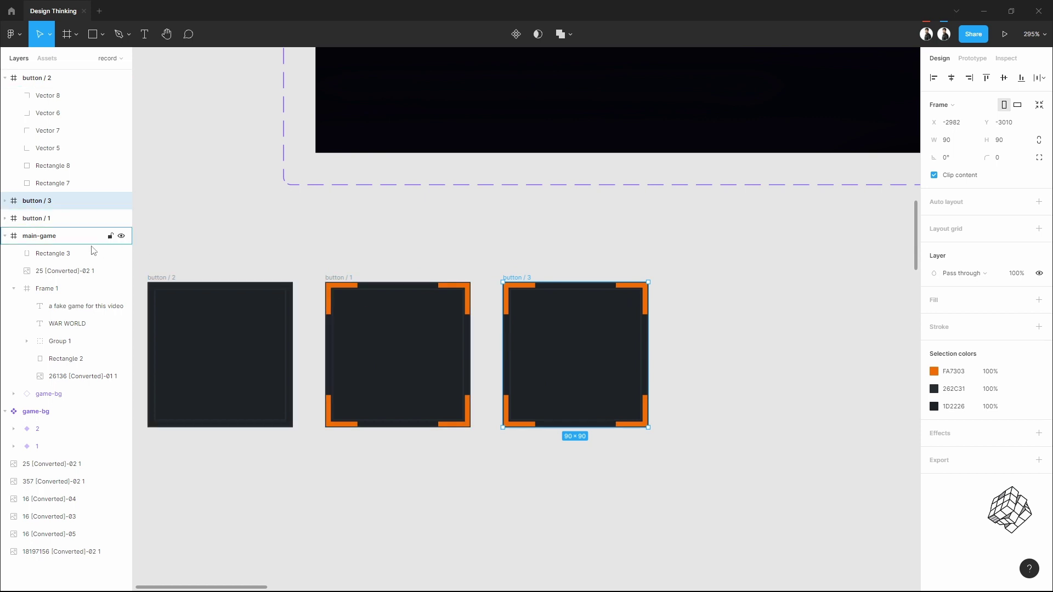
Change the stroke of the four corner brackets in button / 3 to white, FFFFFF
click(7, 202)
click(47, 218)
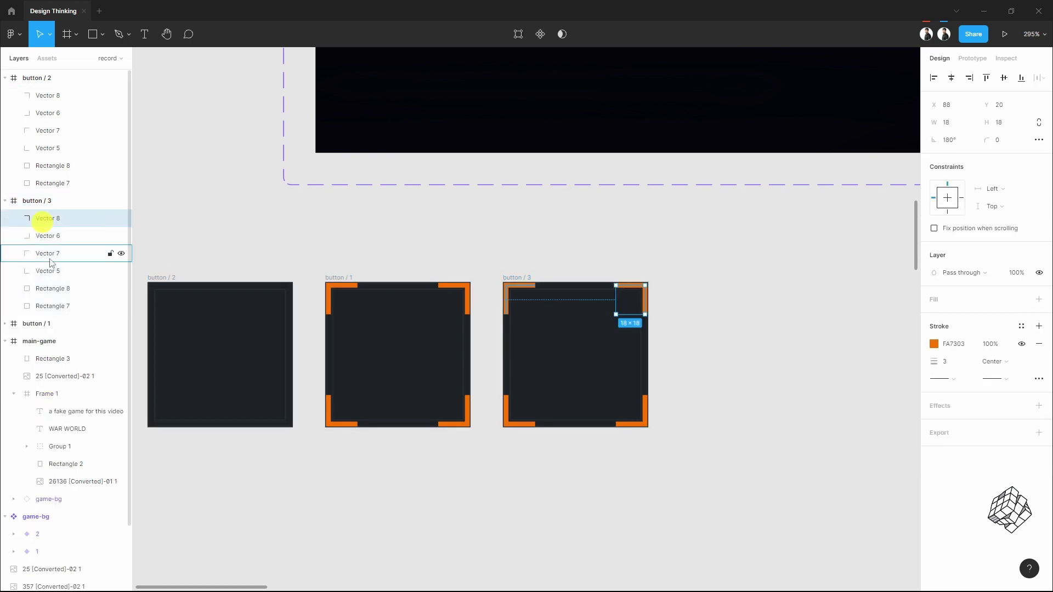
shift+click(48, 271)
click(950, 364)
text(ff)
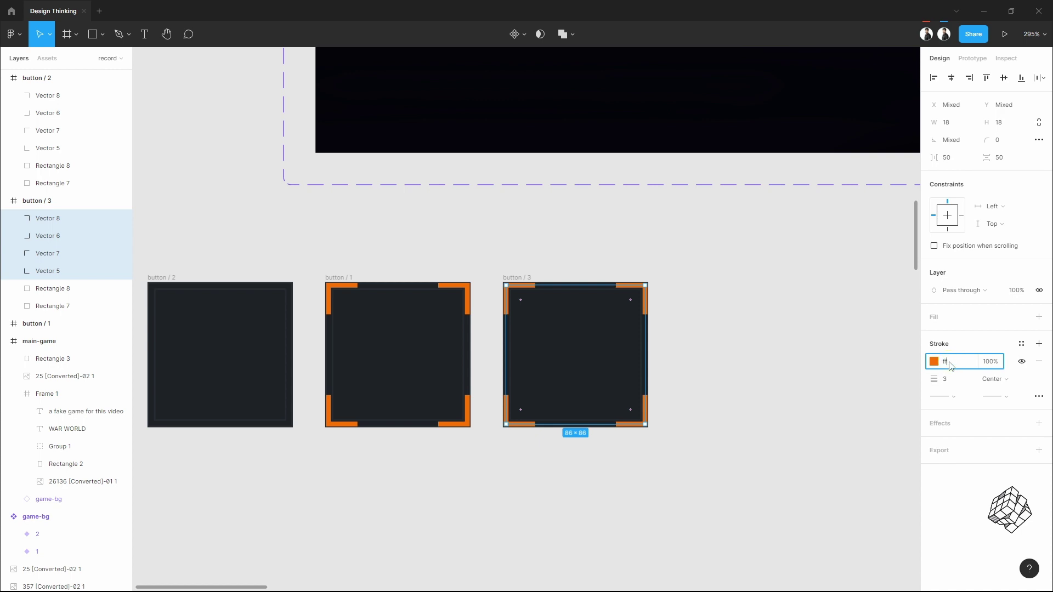
text(ffff)
key(Return)
click(770, 367)
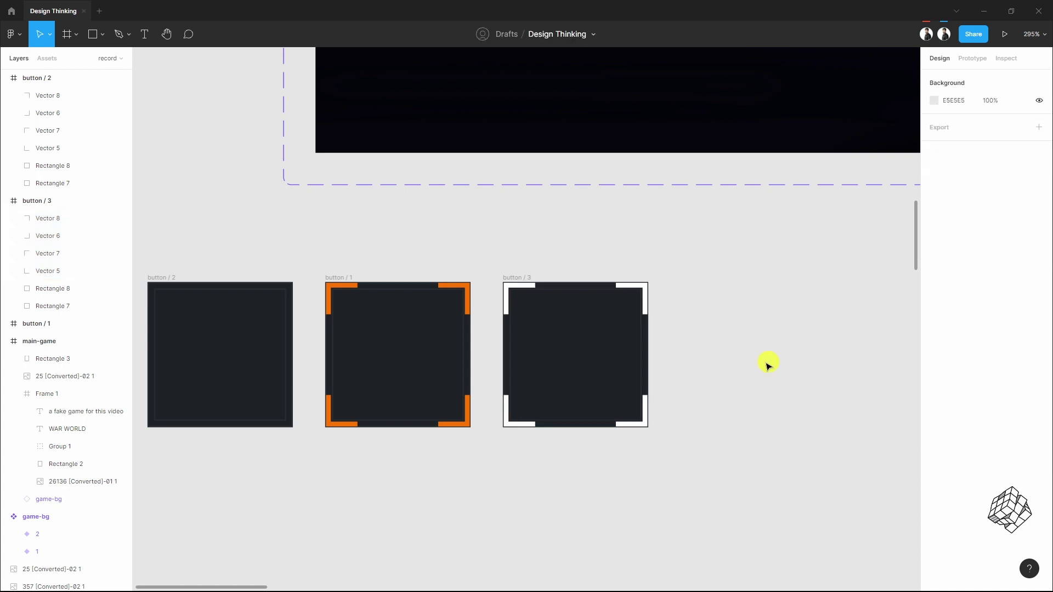
Duplicate button / 1 and button / 3 together, placing the pair in line to the right of button / 3
scroll(766, 365, down, 5)
drag(732, 452, 585, 442)
click(285, 308)
shift+click(415, 307)
scroll(614, 346, down, 1)
scroll(613, 346, down, 5)
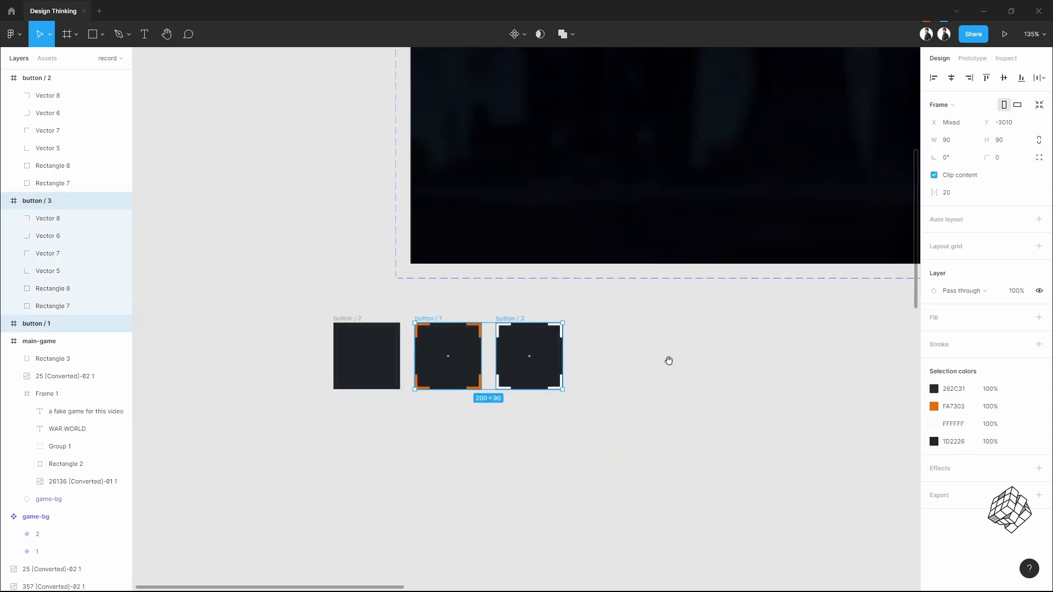
drag(505, 383, 428, 367)
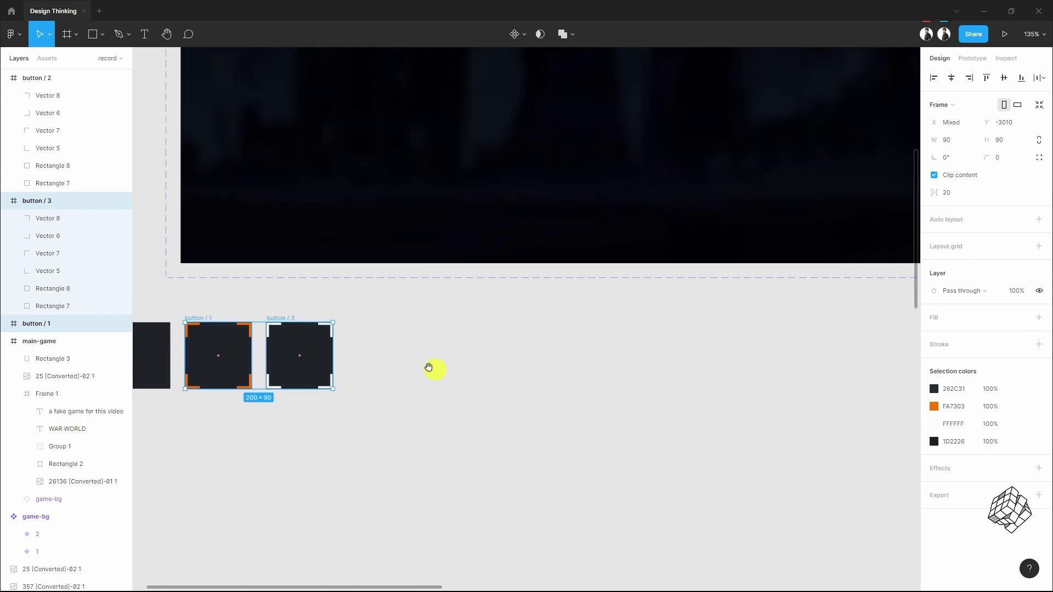
drag(295, 322, 458, 325)
Repeat the duplication of the orange and white button pair twice more along the same row
scroll(586, 353, down, 5)
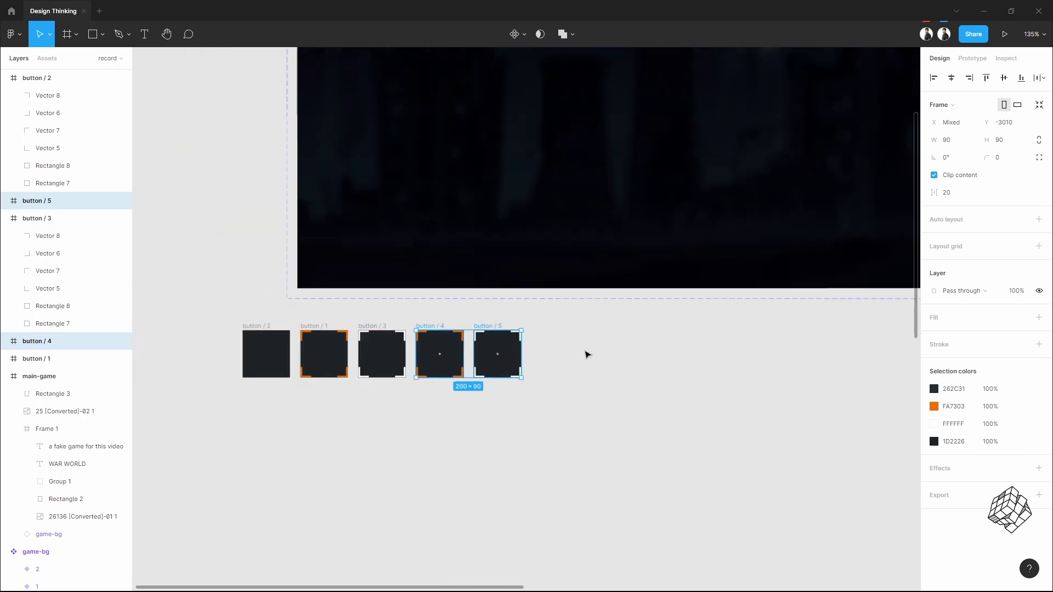
key(ctrl+d)
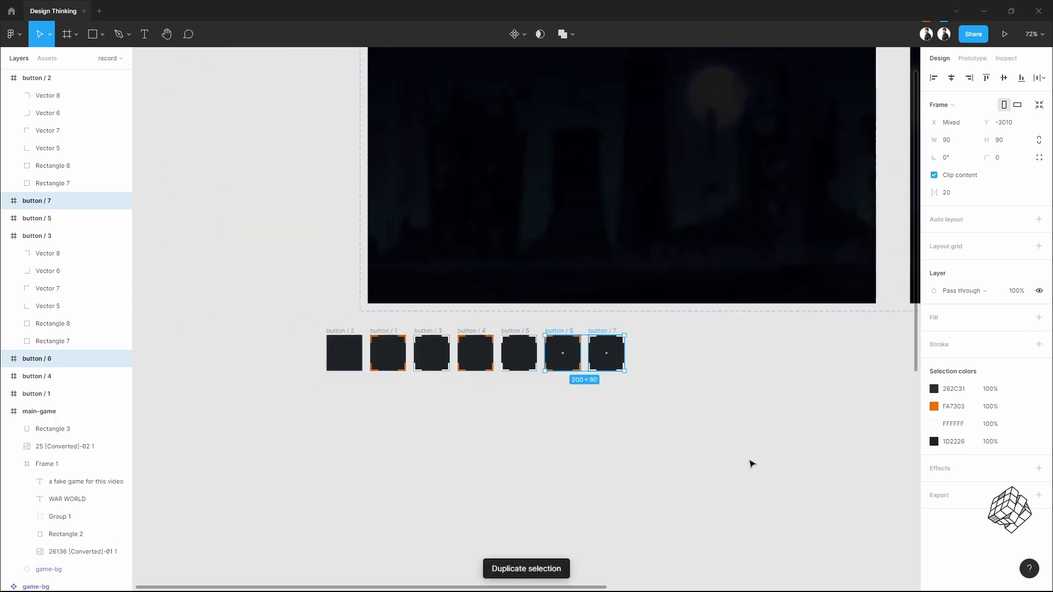
key(ctrl+d)
click(751, 464)
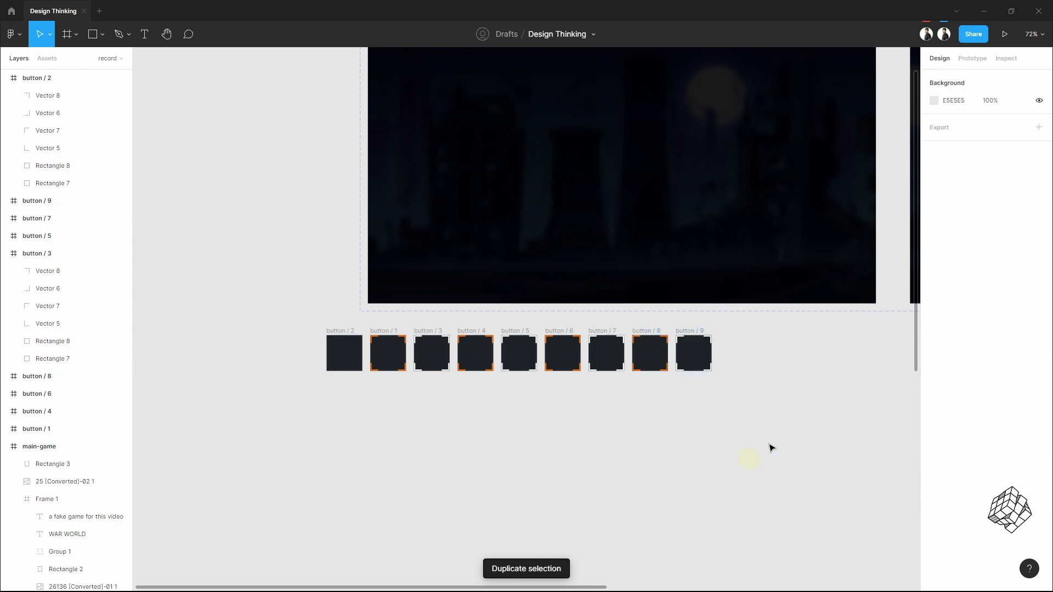
scroll(689, 353, up, 10)
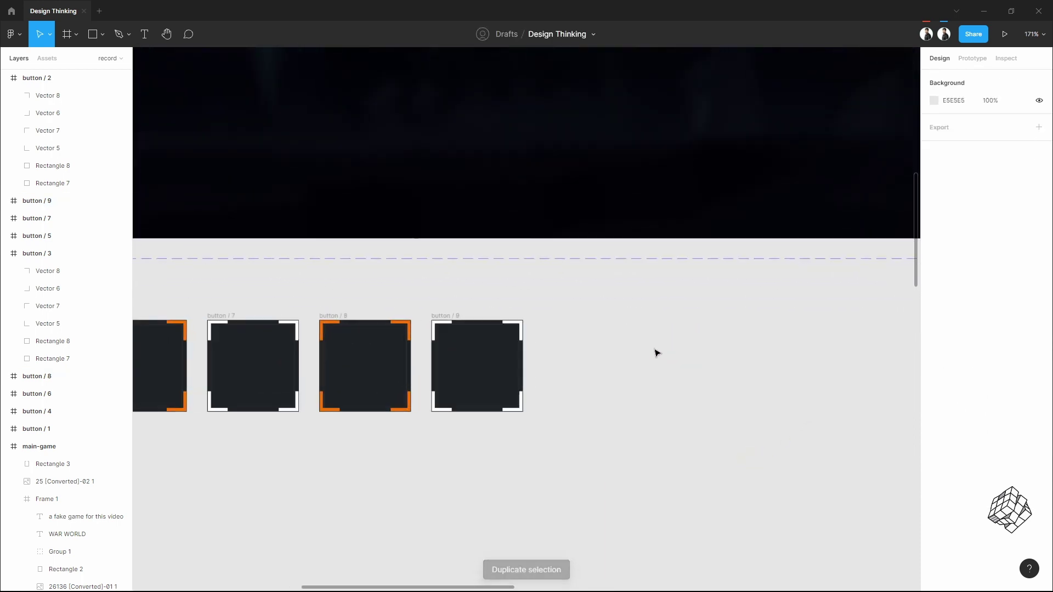
Duplicate the button / 8 frame beside button / 9 and give the copy's background a darker, near-black navy fill
click(291, 313)
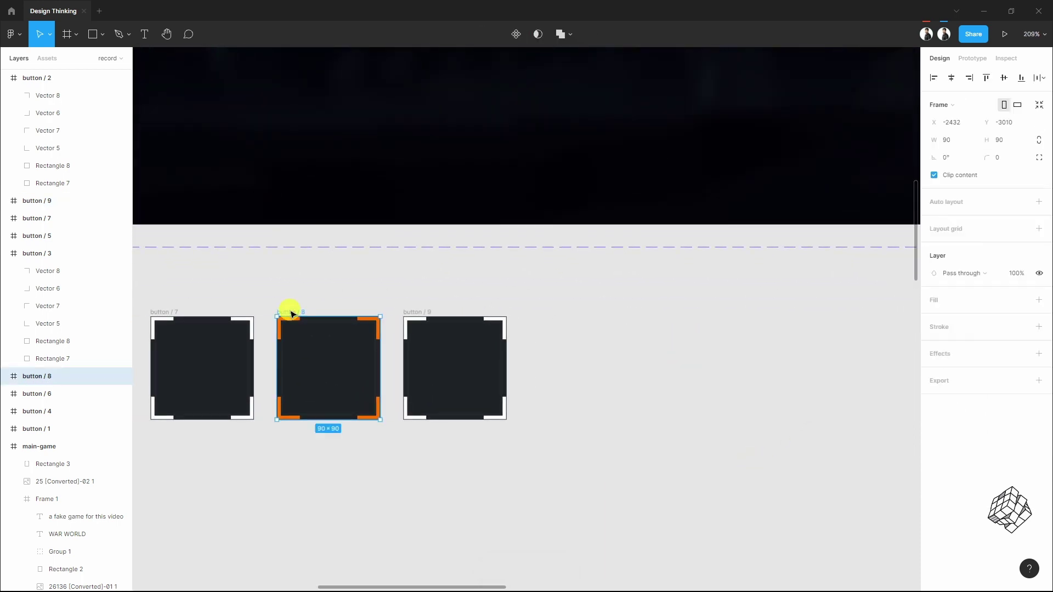
alt+drag(300, 314, 543, 317)
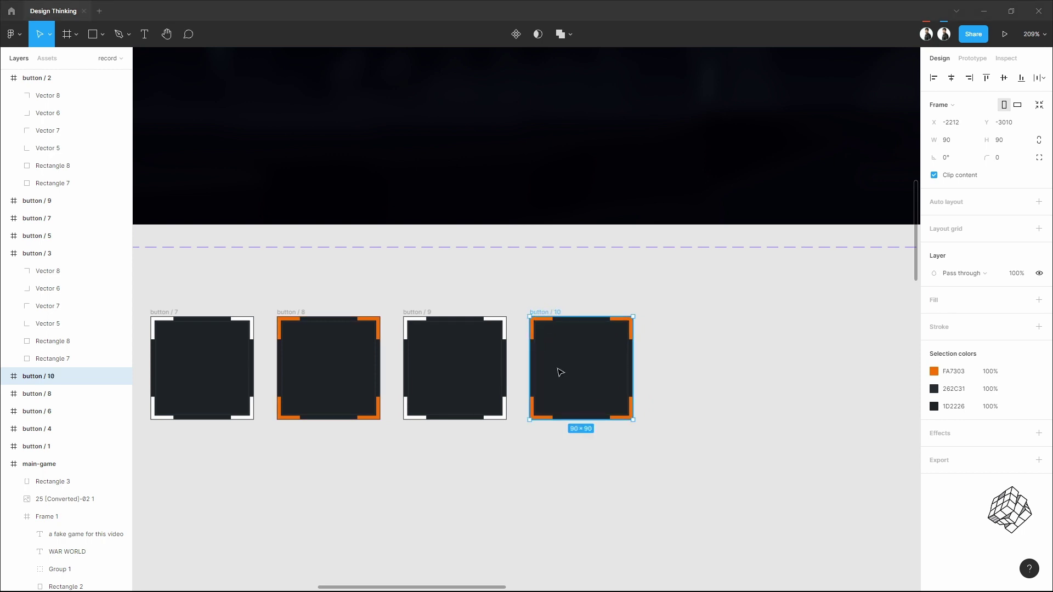
double_click(560, 372)
click(763, 352)
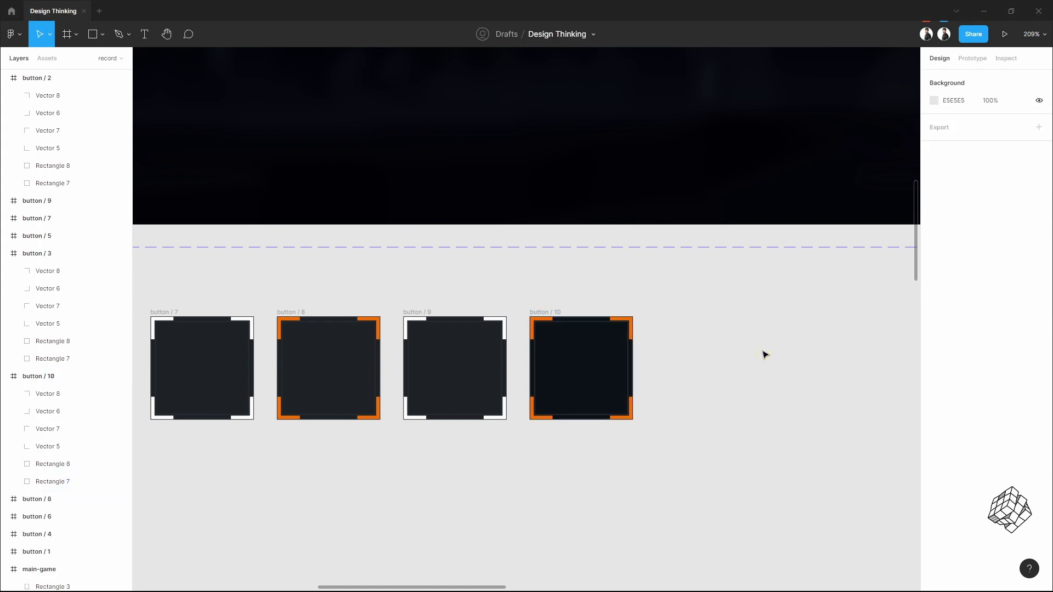
Convert the blank button / 2 frame into a component
scroll(810, 380, down, 10)
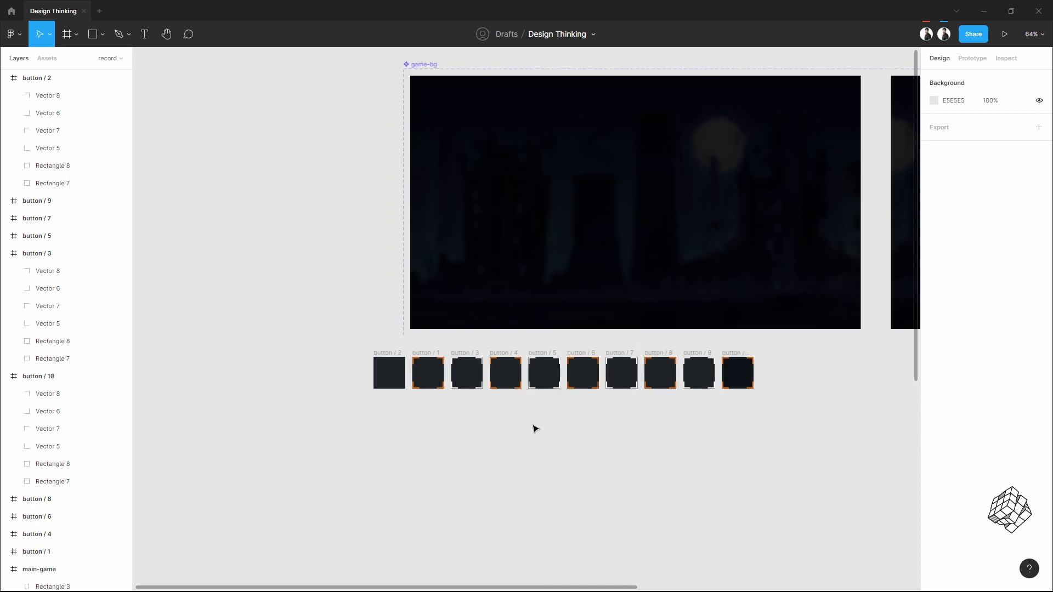
scroll(366, 401, up, 9)
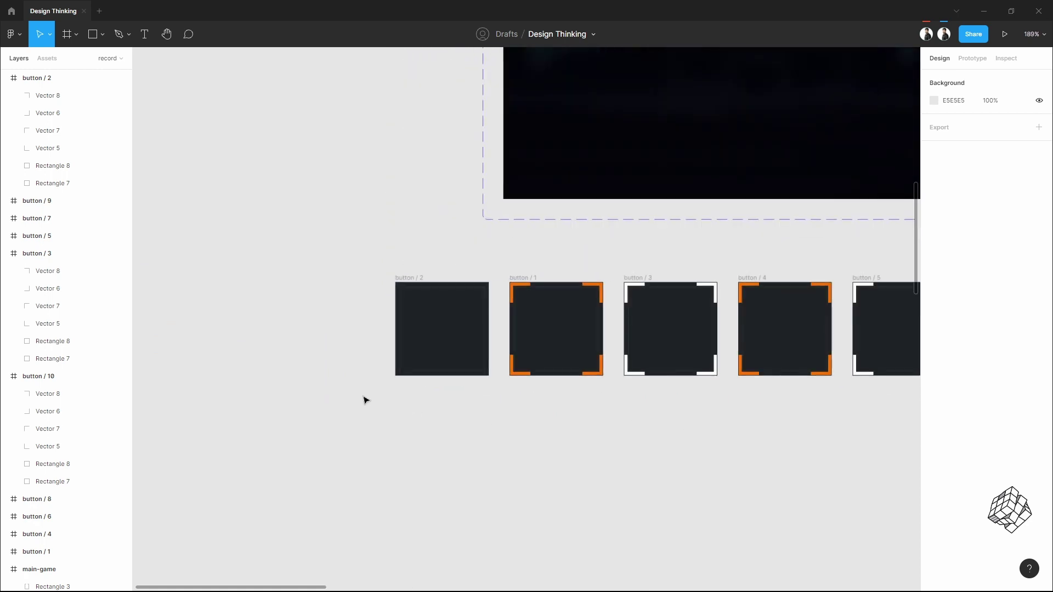
click(405, 278)
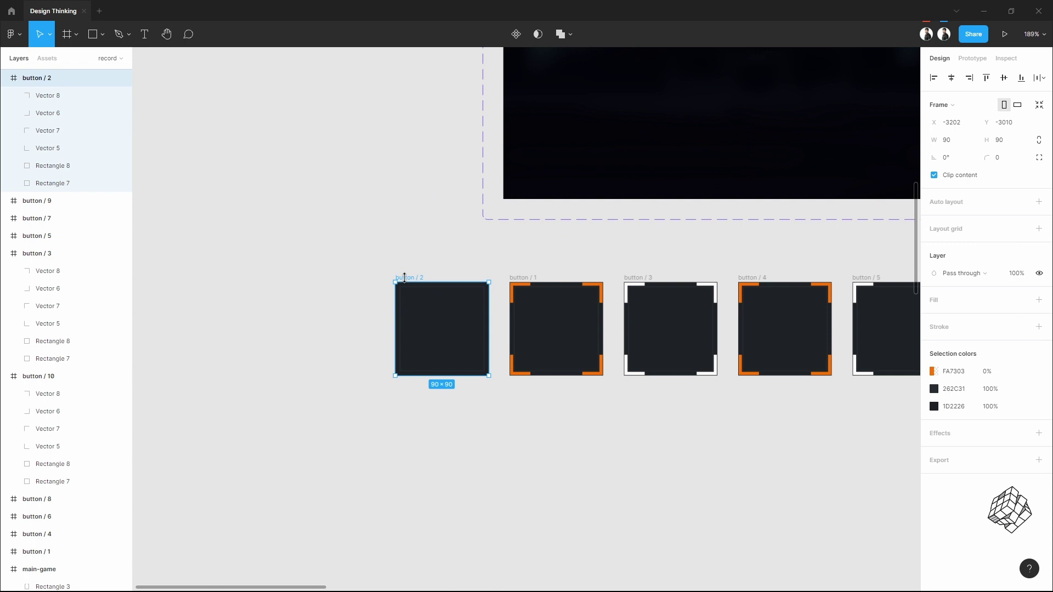
right_click(397, 278)
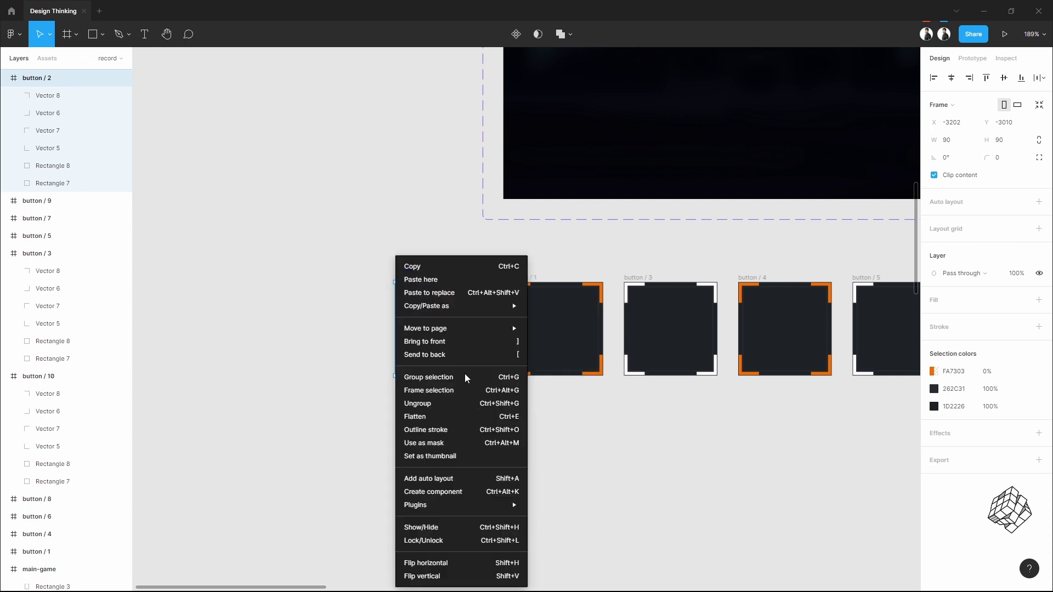
click(502, 491)
scroll(520, 470, down, 8)
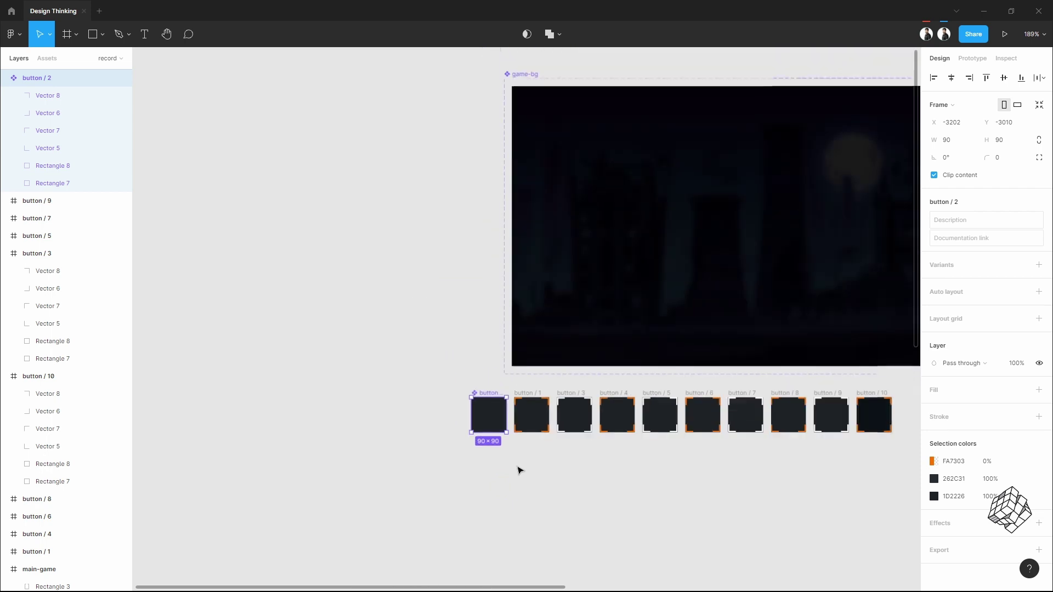
Convert each of the remaining nine button frames in the row into its own component
scroll(441, 401, right, 2)
click(483, 404)
key(ctrl+alt+k)
click(506, 406)
click(519, 403)
key(ctrl+alt+k)
click(548, 400)
key(ctrl+alt+k)
click(594, 400)
key(ctrl+alt+k)
click(636, 400)
key(ctrl+alt+k)
click(676, 400)
key(ctrl+alt+k)
click(708, 402)
key(ctrl+alt+k)
click(764, 400)
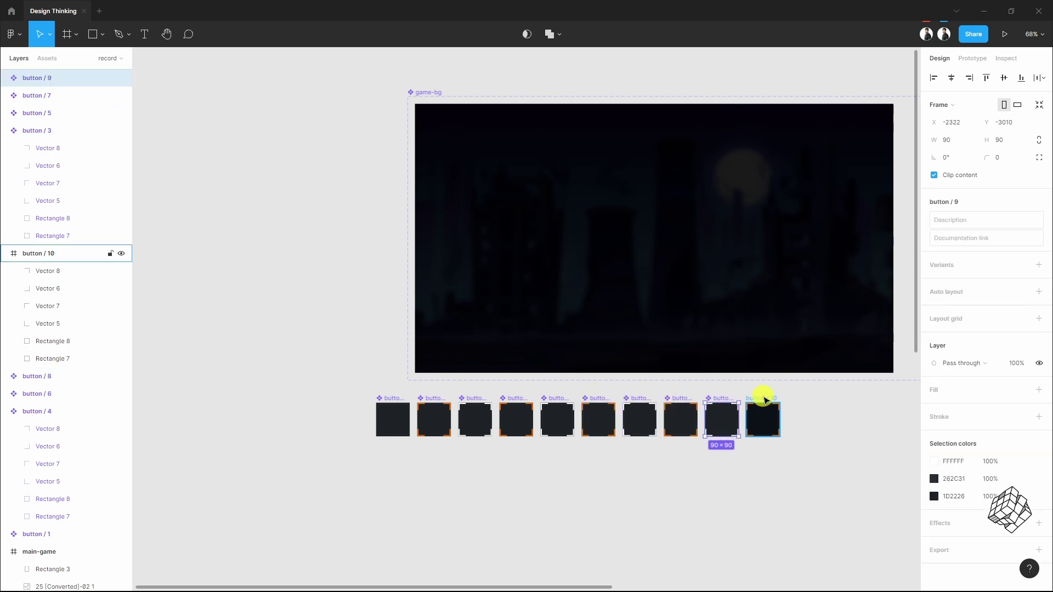
key(ctrl+alt+k)
Combine all ten button components into one variant set and align it with the left edge of the game-bg set above
drag(812, 463, 335, 385)
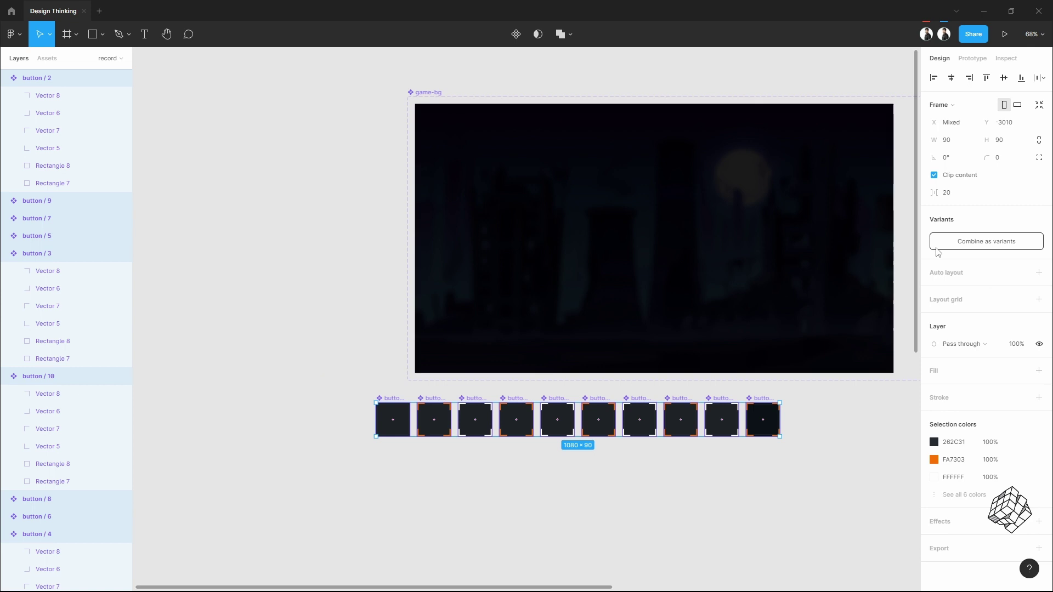
key(ctrl+alt+k)
drag(412, 395, 424, 395)
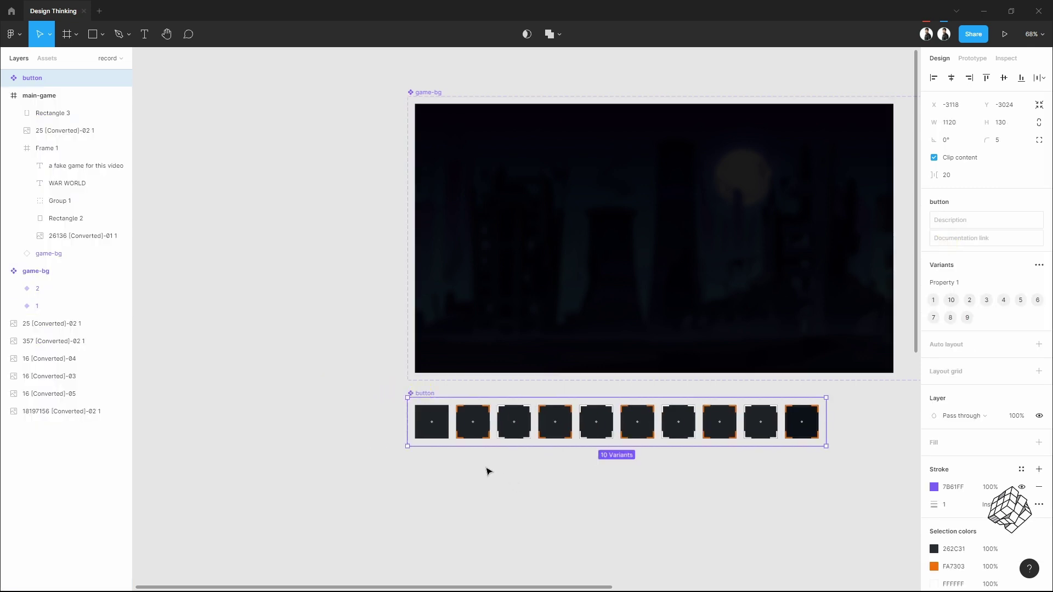
Add a While hovering interaction that changes blank button variant 2 to orange variant 1 with Instant animation
scroll(439, 435, up, 10)
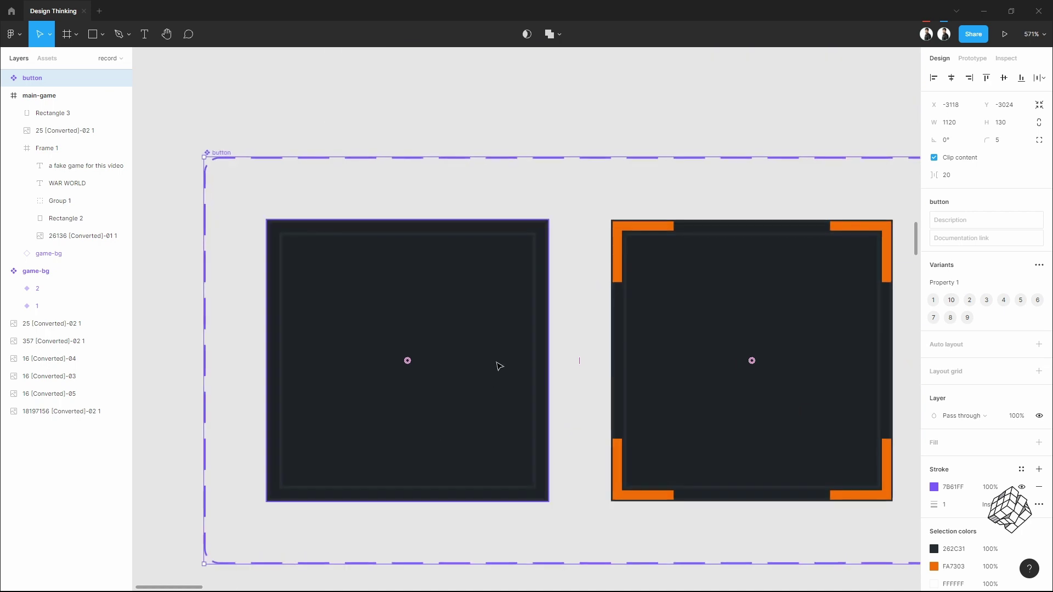
click(499, 365)
click(973, 60)
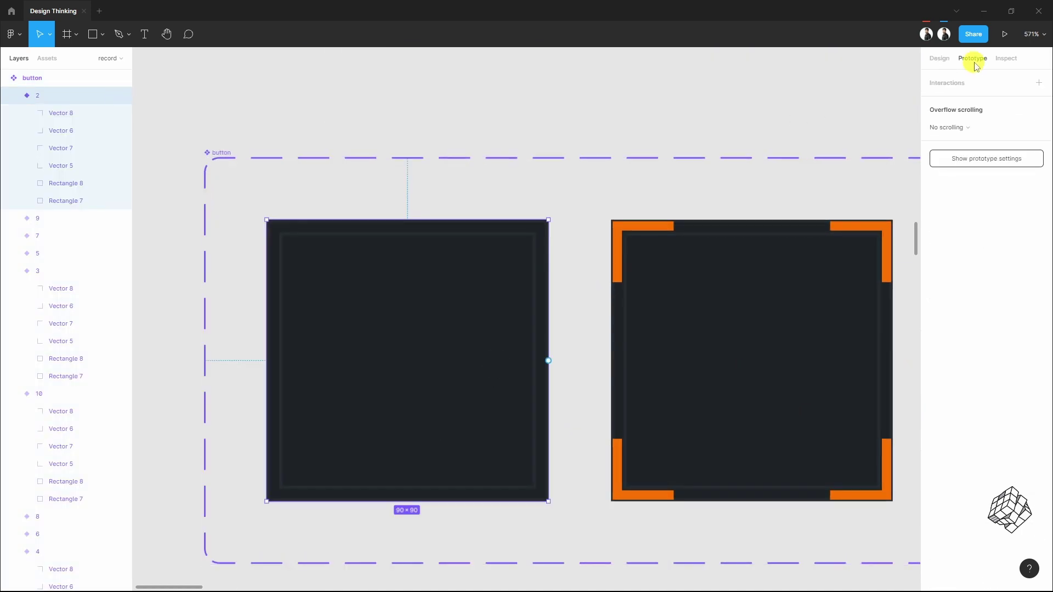
scroll(571, 358, right, 5)
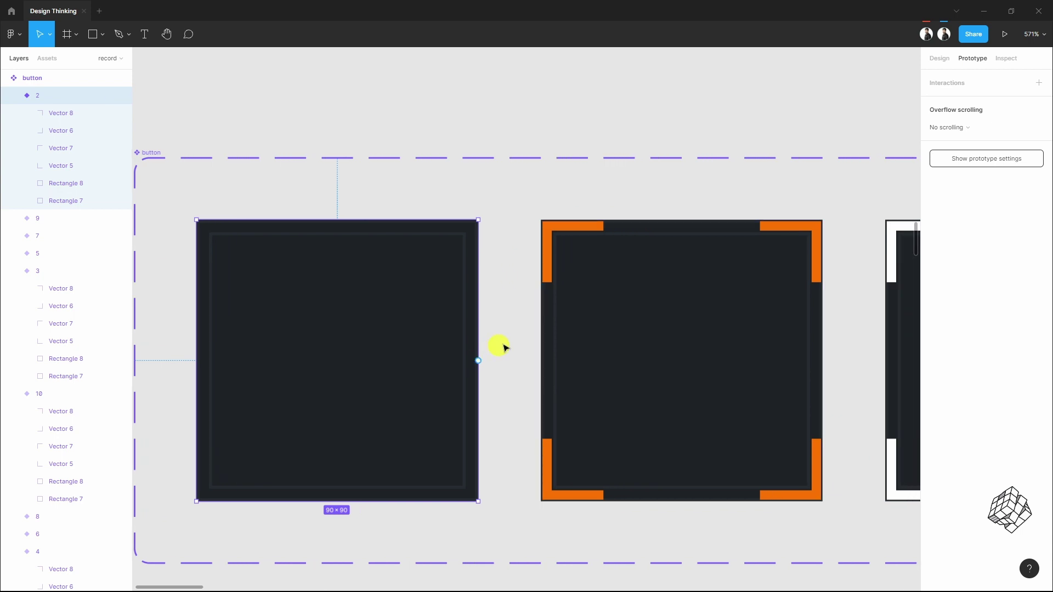
drag(537, 338, 543, 337)
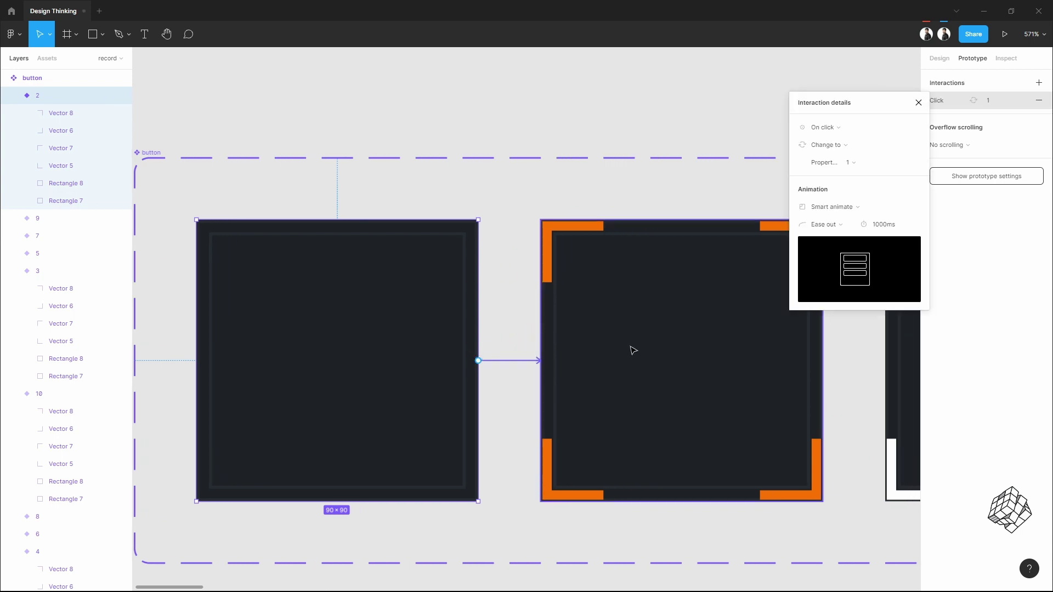
click(851, 131)
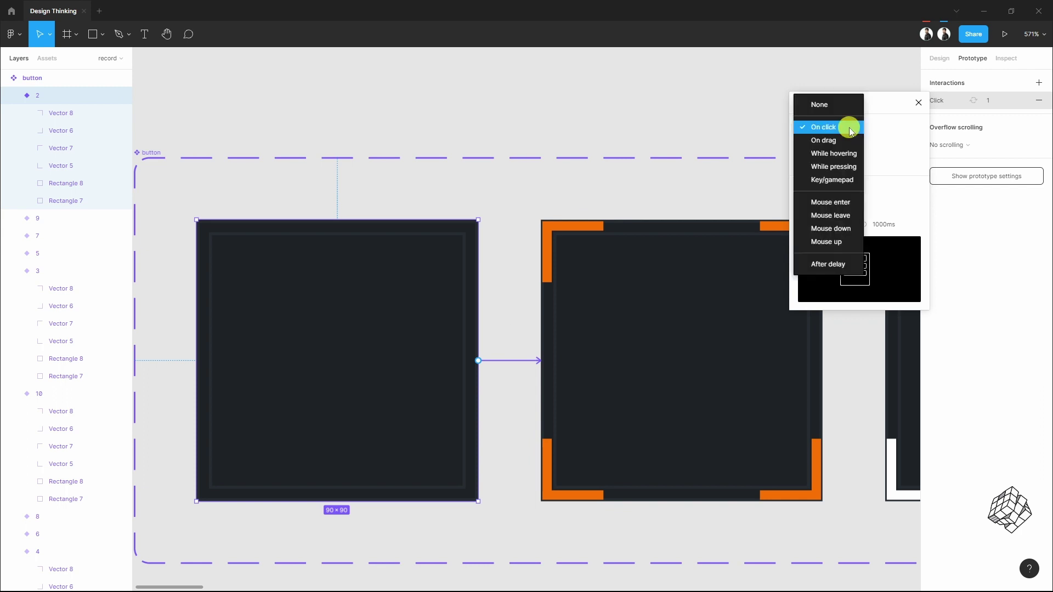
click(852, 160)
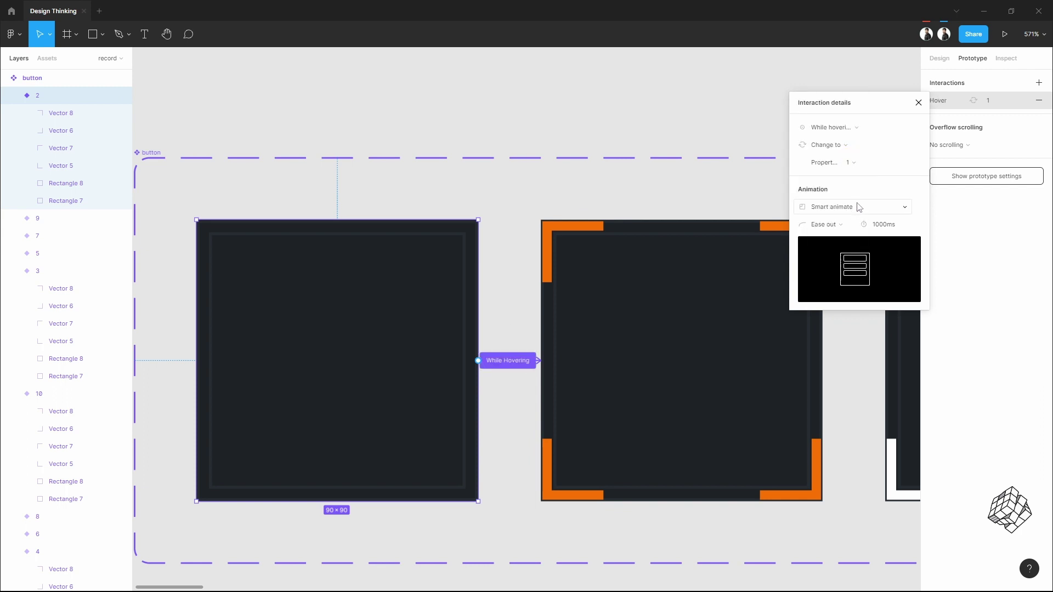
click(859, 207)
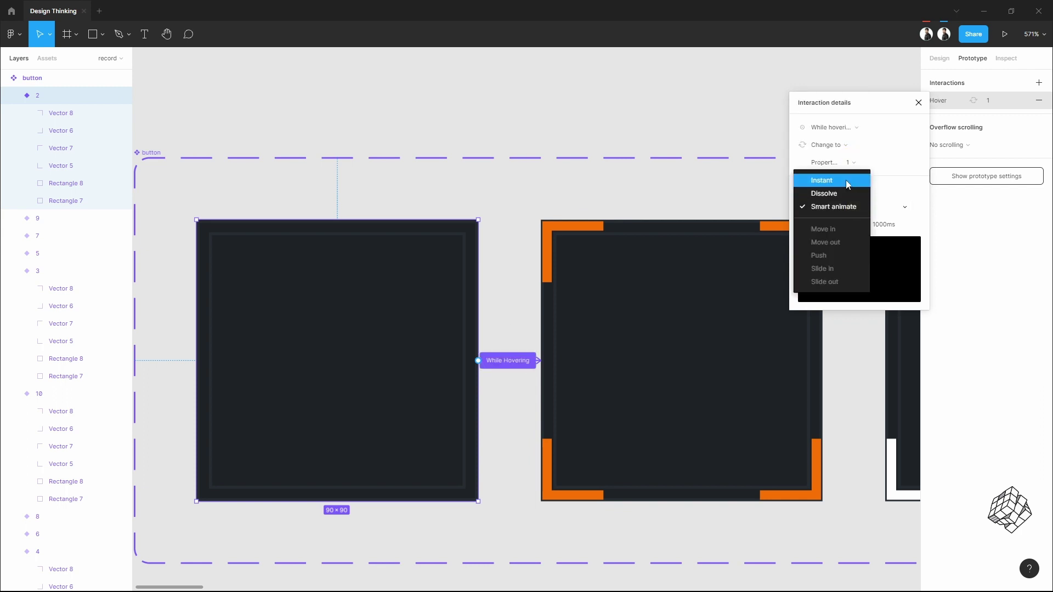
click(848, 184)
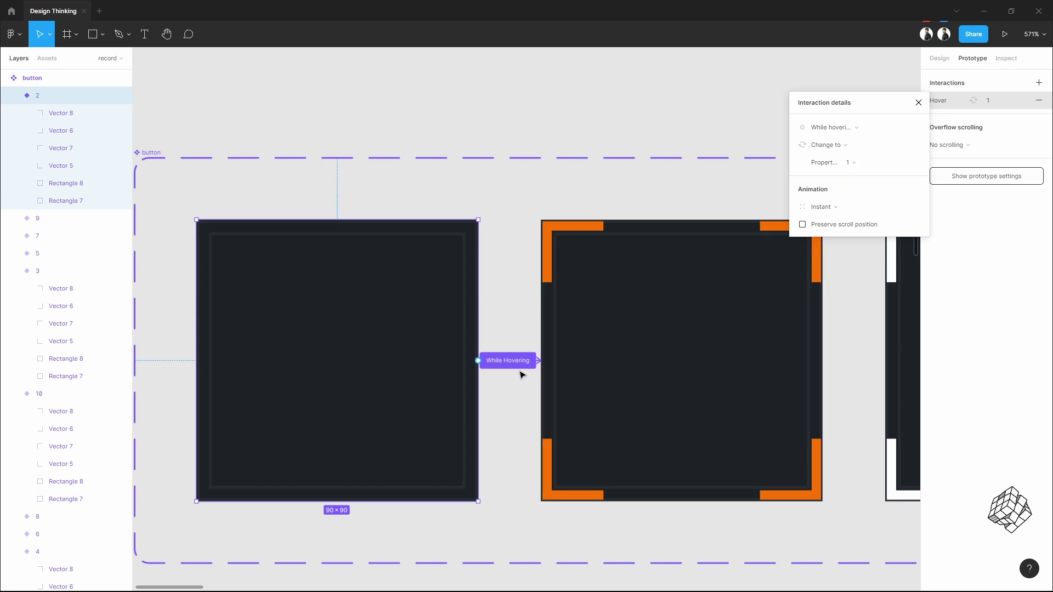
Link orange variant 1 to white variant 3 with an After delay trigger of 20ms
scroll(521, 371, right, 5)
scroll(521, 373, right, 1)
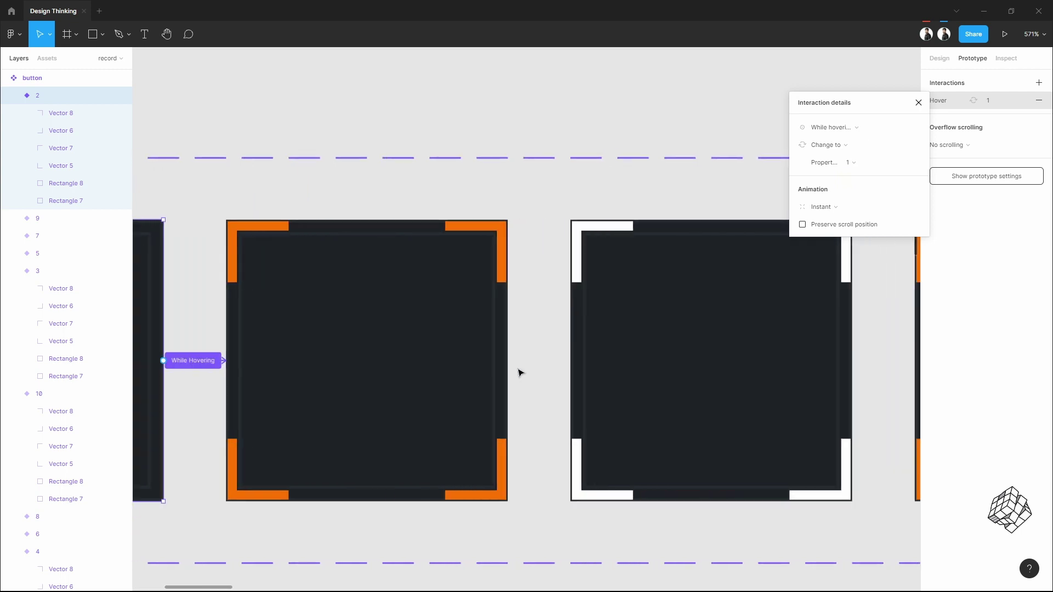
click(423, 351)
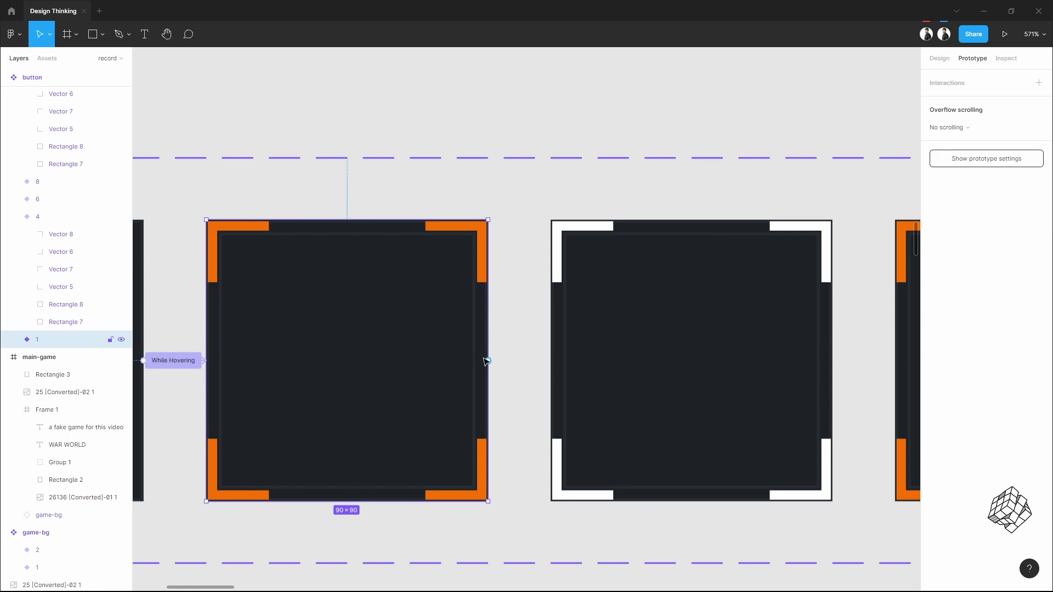
drag(531, 339, 590, 324)
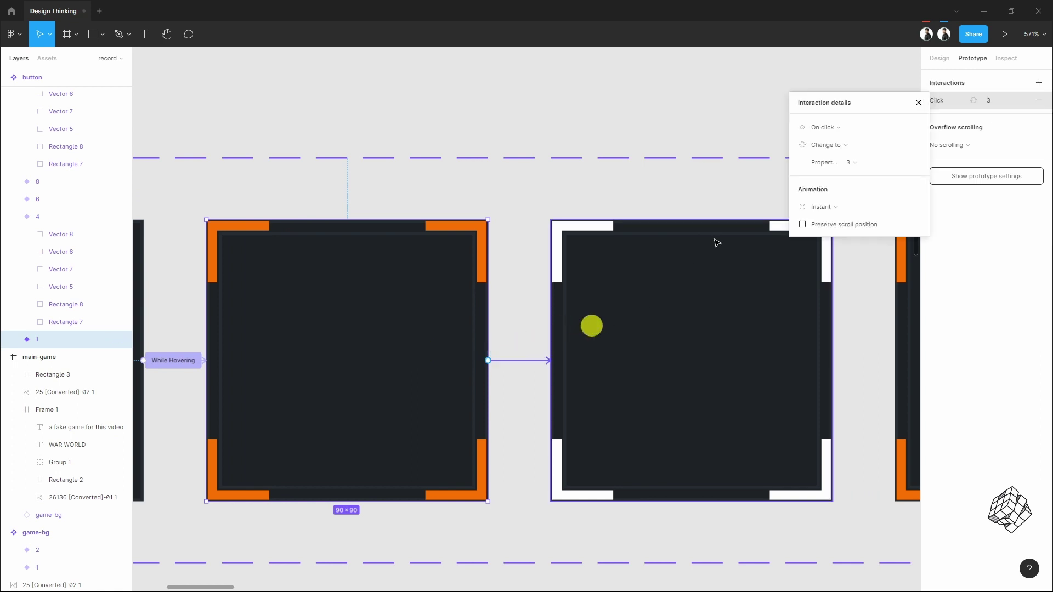
click(818, 130)
click(836, 267)
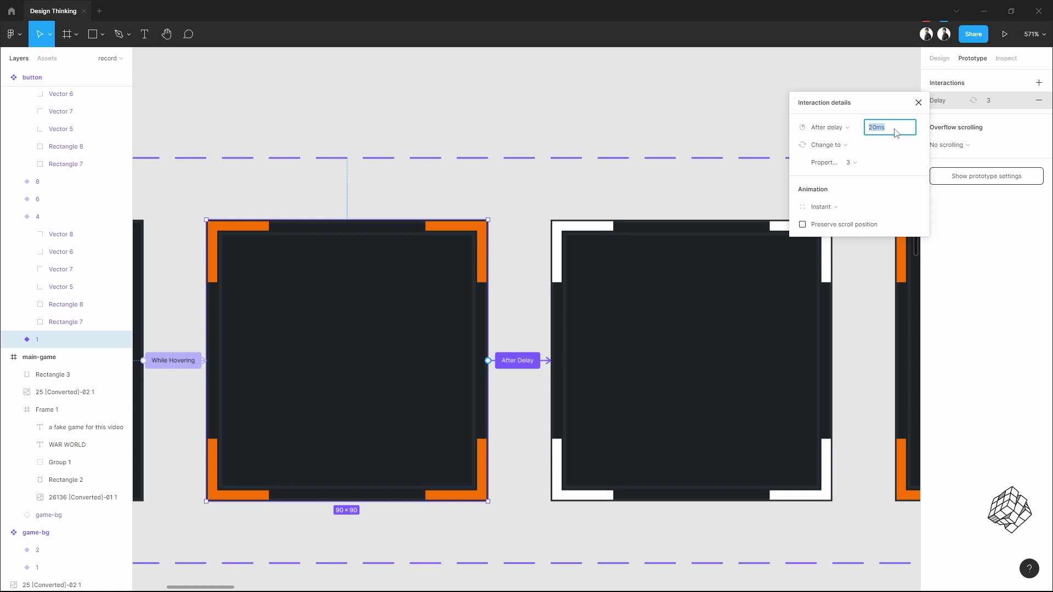
Link white variant 3 to orange variant 4 with an After delay trigger of 20ms
scroll(639, 354, right, 5)
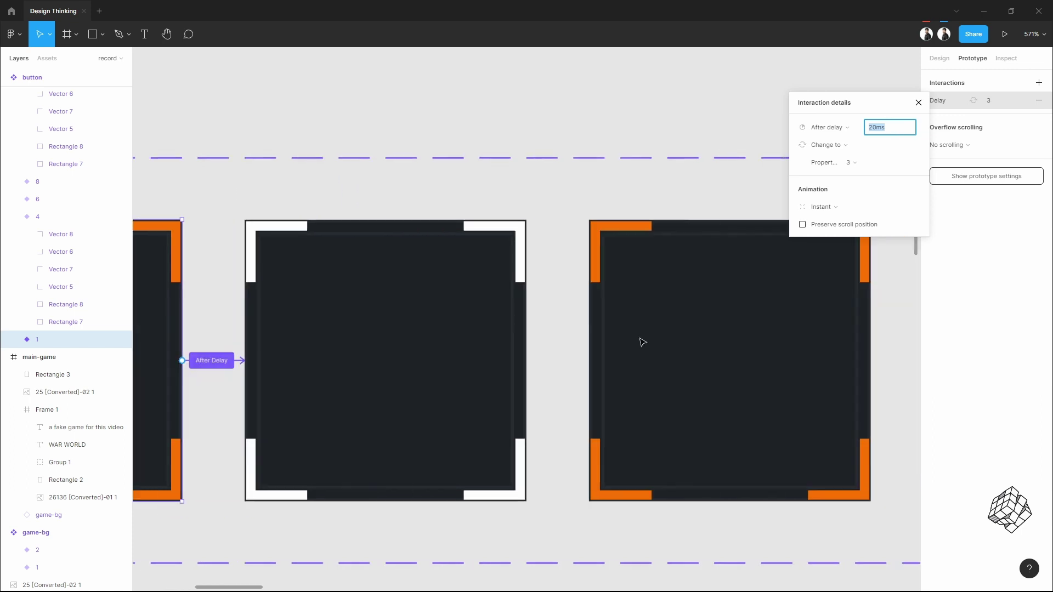
click(431, 341)
drag(522, 362, 609, 352)
click(840, 126)
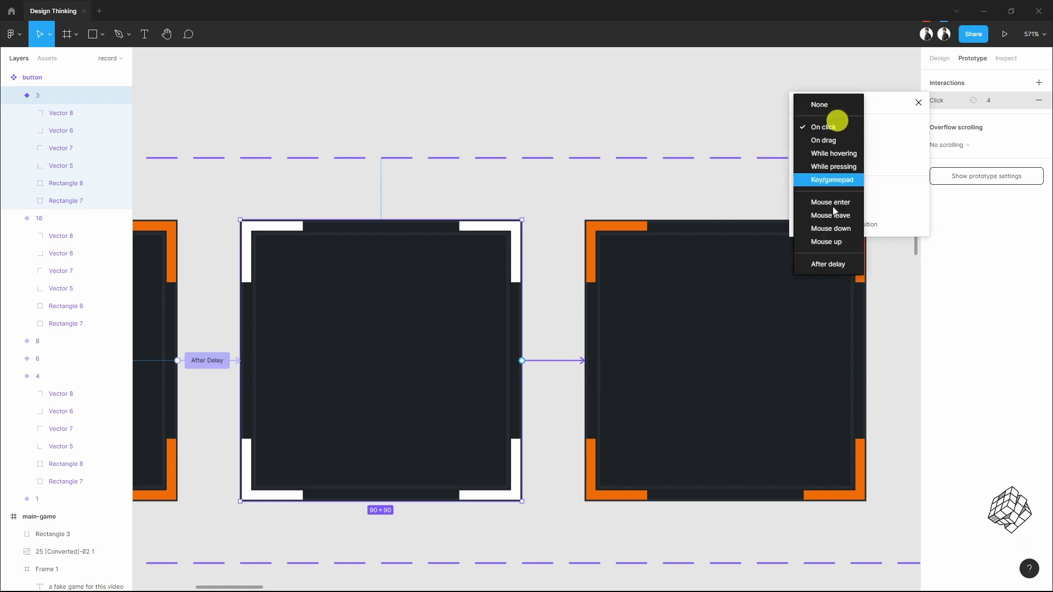
click(828, 263)
click(877, 131)
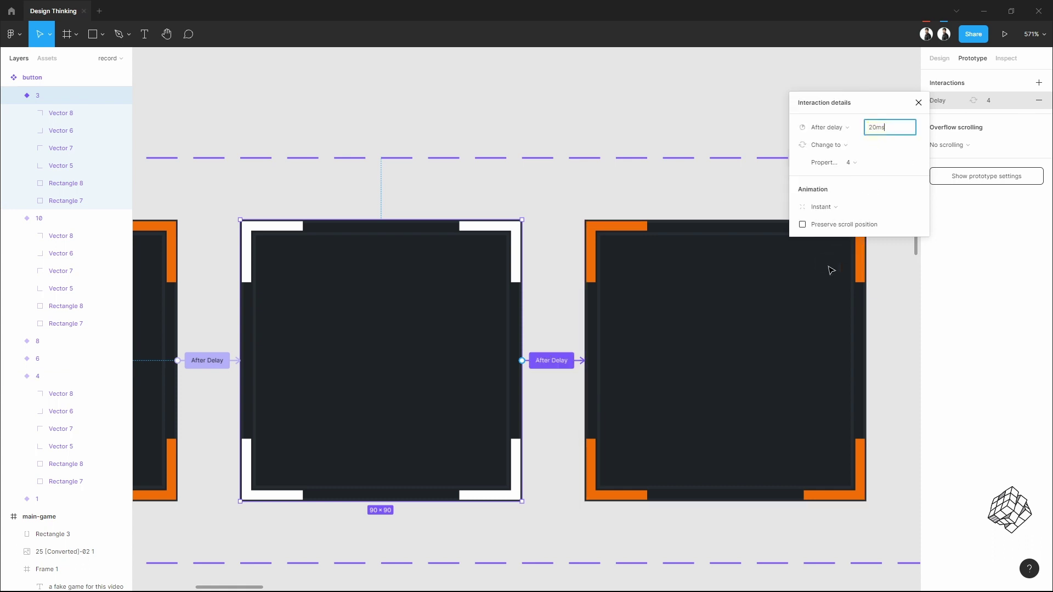
text(20ms)
Link orange variant 4 to white variant 5 with an After delay trigger of 20ms
scroll(719, 348, right, 5)
click(571, 351)
drag(578, 360, 685, 354)
click(876, 128)
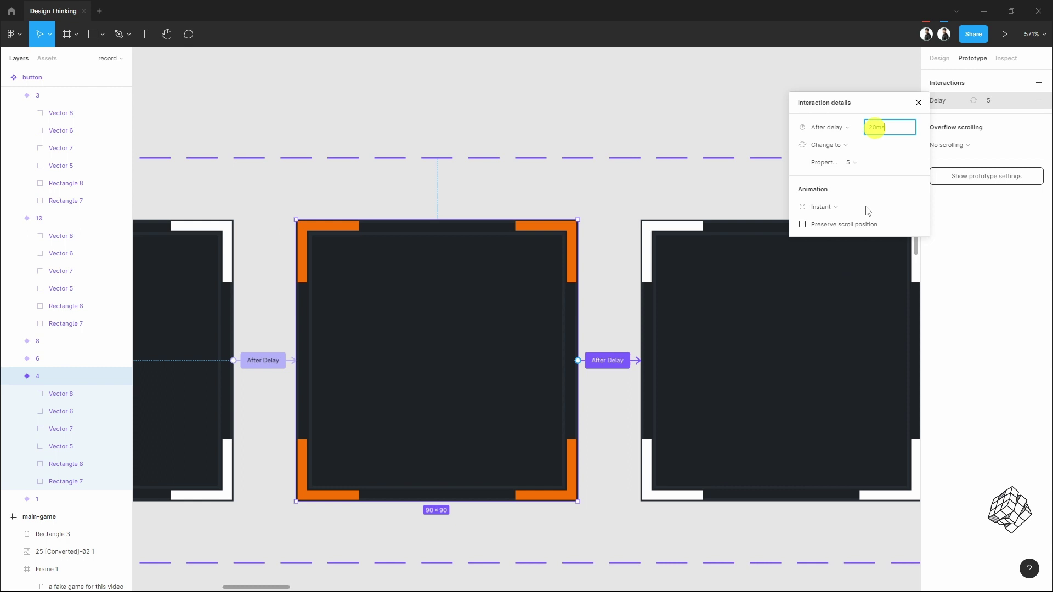
Link white variant 5 to orange variant 6 with an After delay trigger of 20ms
scroll(435, 339, right, 10)
click(435, 339)
drag(438, 360, 548, 351)
click(827, 127)
click(834, 264)
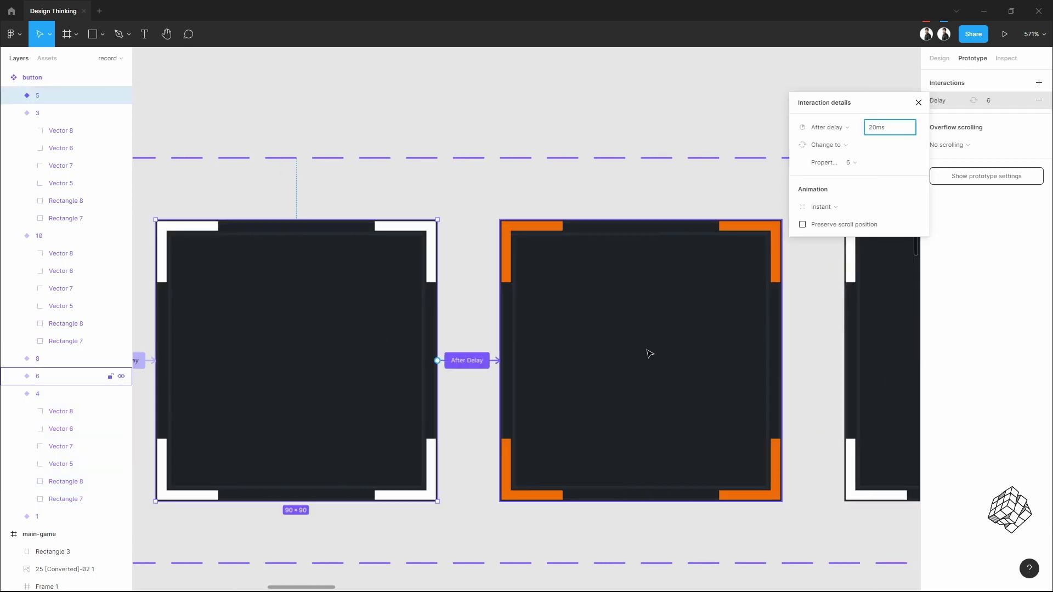
Link orange variant 6 to white variant 7 with an After delay trigger
scroll(650, 354, right, 8)
click(384, 356)
drag(470, 360, 685, 356)
click(847, 129)
click(831, 265)
Link white variant 7 to orange variant 8 with an After delay trigger
scroll(701, 357, right, 10)
click(359, 340)
drag(424, 360, 686, 359)
click(847, 129)
click(837, 265)
Link orange variant 8 to white variant 9 with an After delay trigger
scroll(581, 318, right, 8)
click(511, 361)
click(848, 129)
click(837, 266)
Link white variant 9 to the dark orange-bracketed variant 10 with an After delay trigger of 20ms
scroll(582, 329, right, 8)
click(360, 339)
drag(441, 361, 571, 346)
click(827, 129)
click(834, 265)
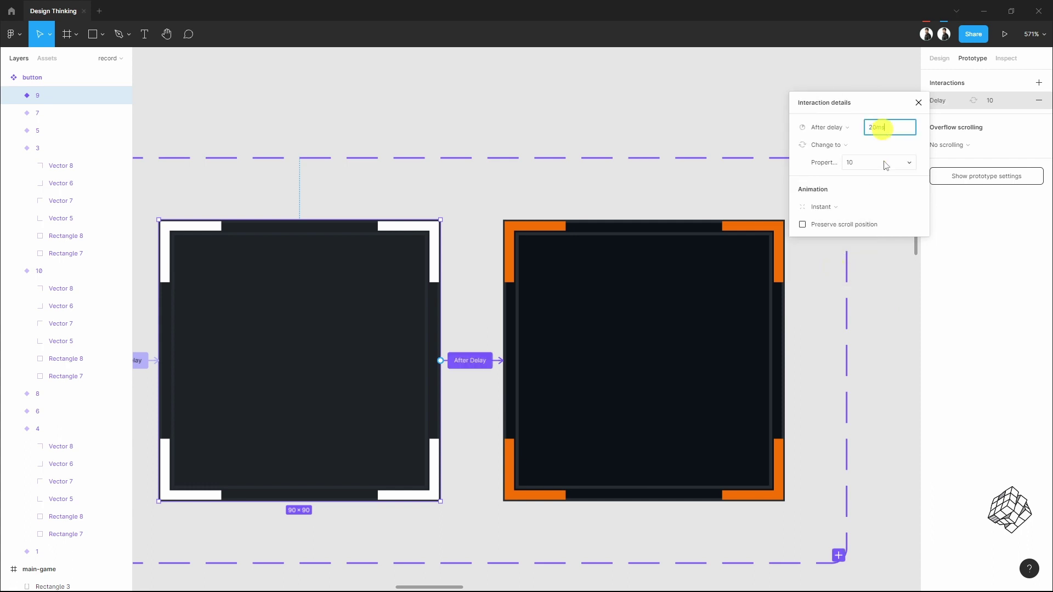
click(918, 103)
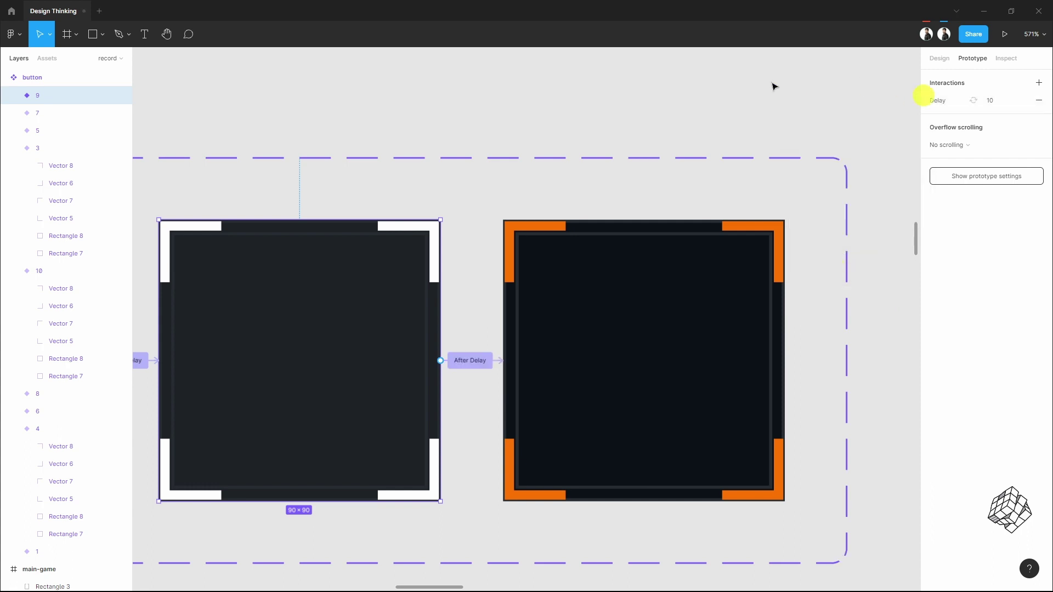
click(768, 81)
Place an instance of the blank button component in the lower-left area of the bracketed panel under the WAR WORLD title
scroll(766, 309, down, 5)
scroll(766, 312, down, 6)
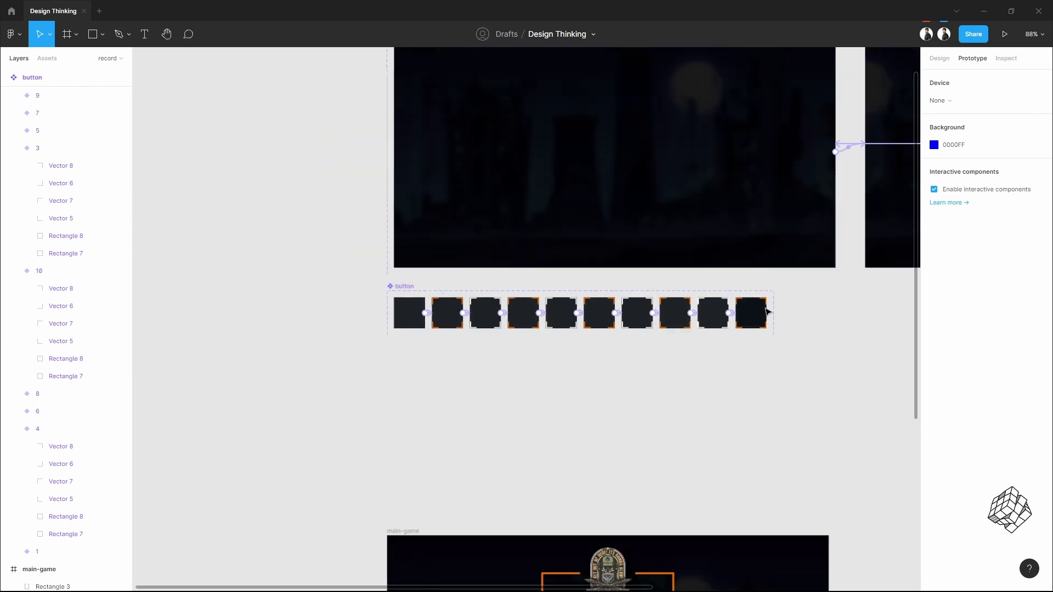
scroll(529, 404, down, 5)
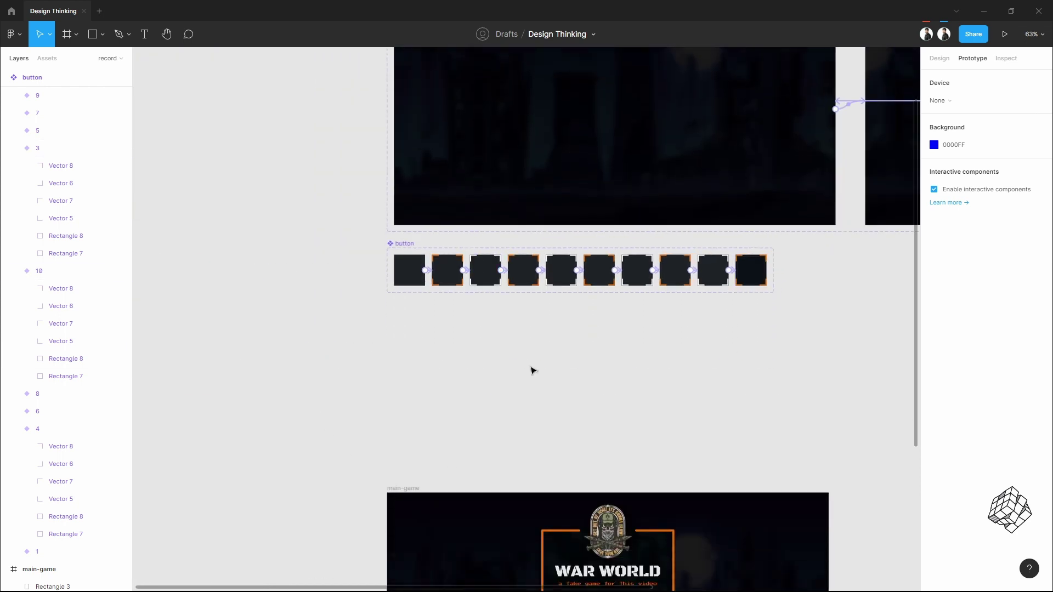
scroll(636, 417, up, 2)
scroll(641, 404, up, 6)
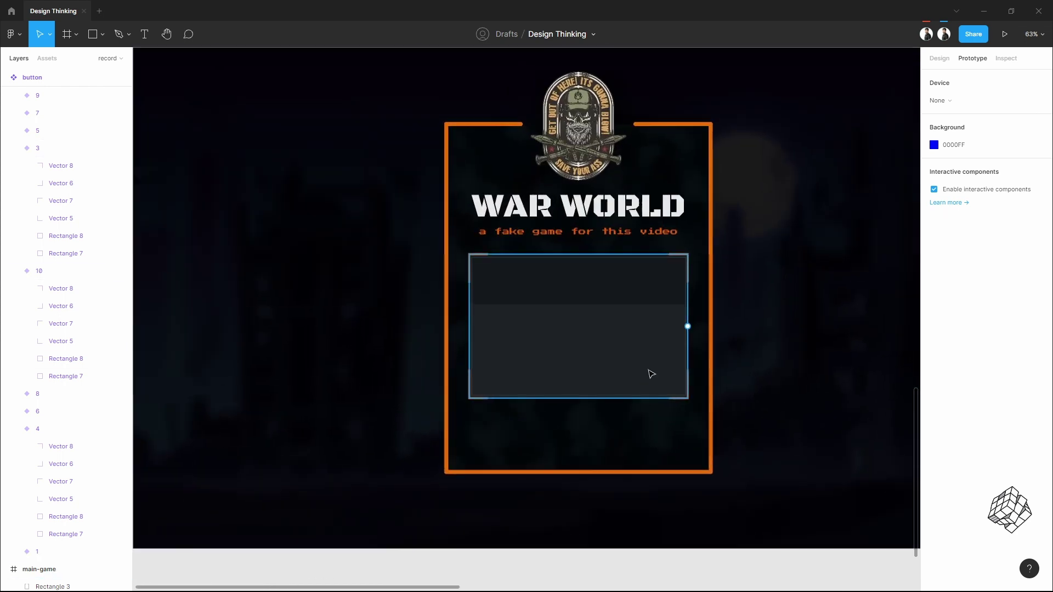
click(47, 59)
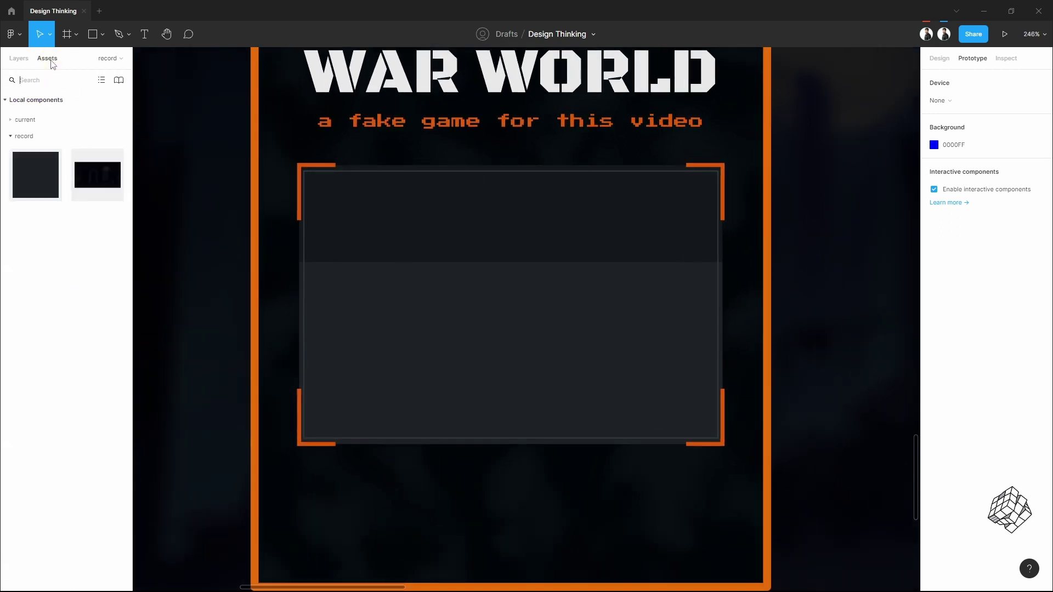
drag(32, 177, 358, 342)
click(347, 352)
scroll(351, 353, up, 4)
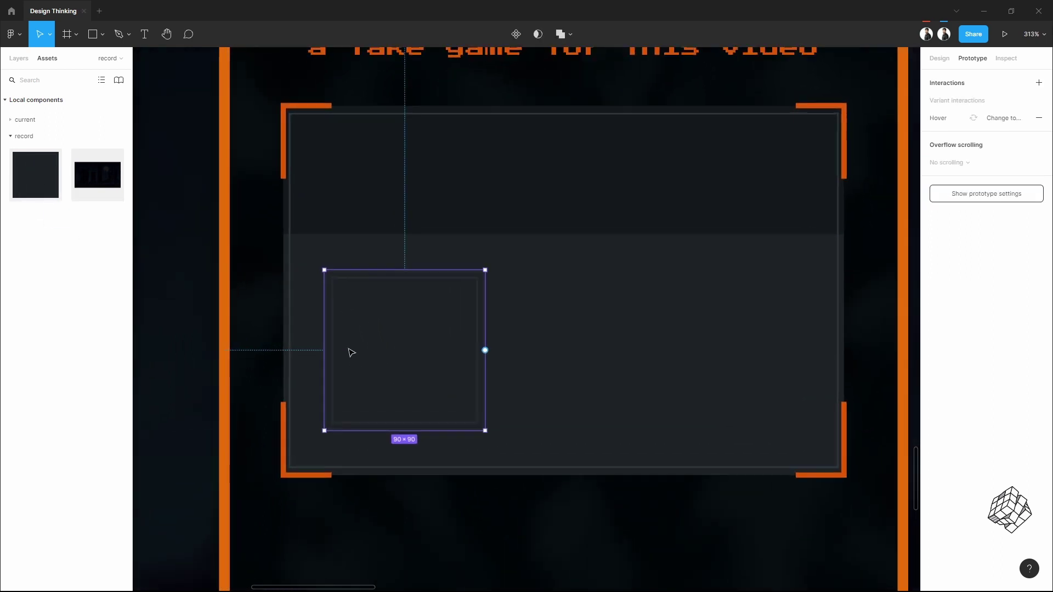
Duplicate the blank button instance twice to form an evenly spaced row of three across the lower panel, and position the row inside it
scroll(384, 351, up, 1)
scroll(409, 349, down, 5)
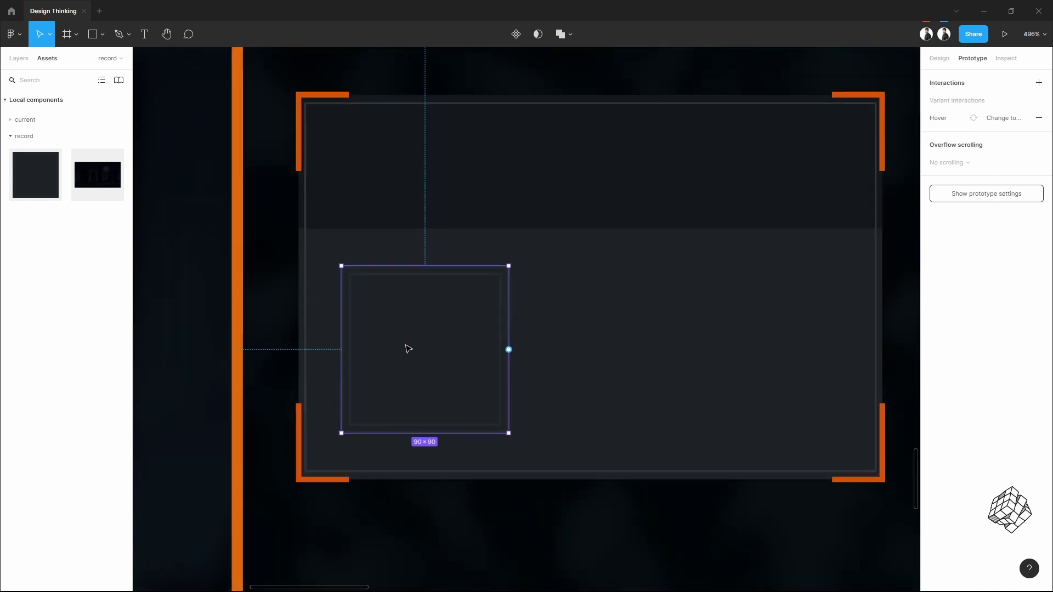
click(939, 59)
alt+drag(422, 346, 590, 343)
key(ctrl+d)
key(ctrl+a)
drag(687, 354, 600, 378)
drag(725, 377, 722, 370)
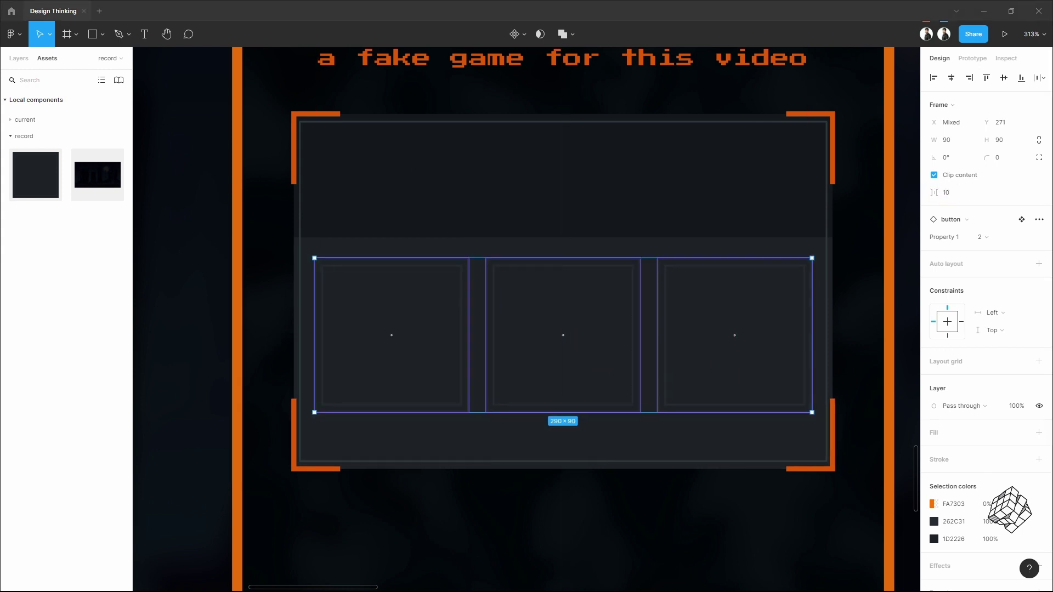
key(shift+0)
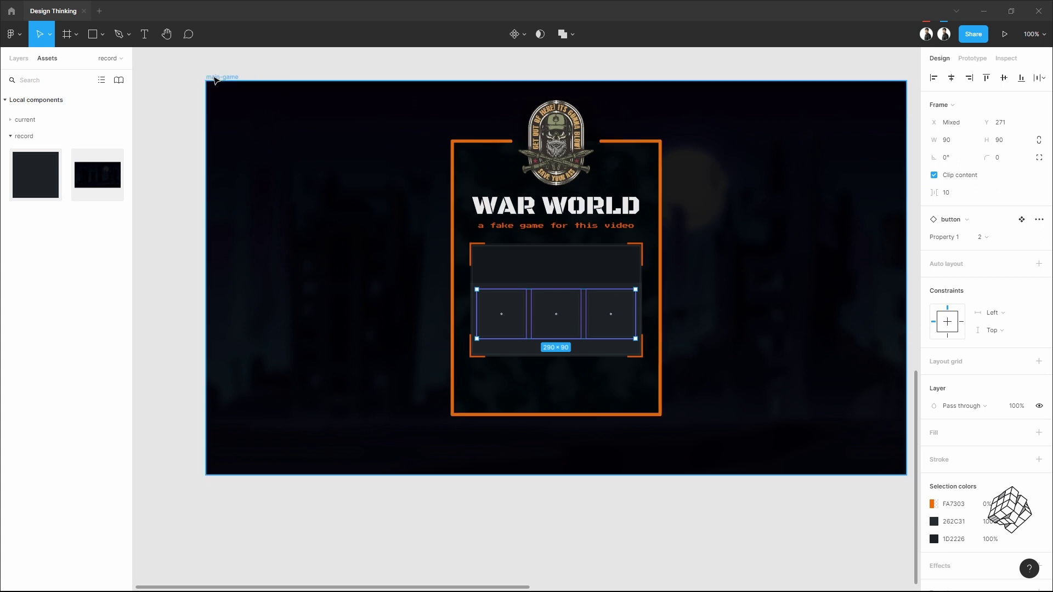
Paste the "Choose your sector team ..." text and red envelope image into main-game and place them in the upper part of the bracketed panel
click(215, 78)
key(ctrl+v)
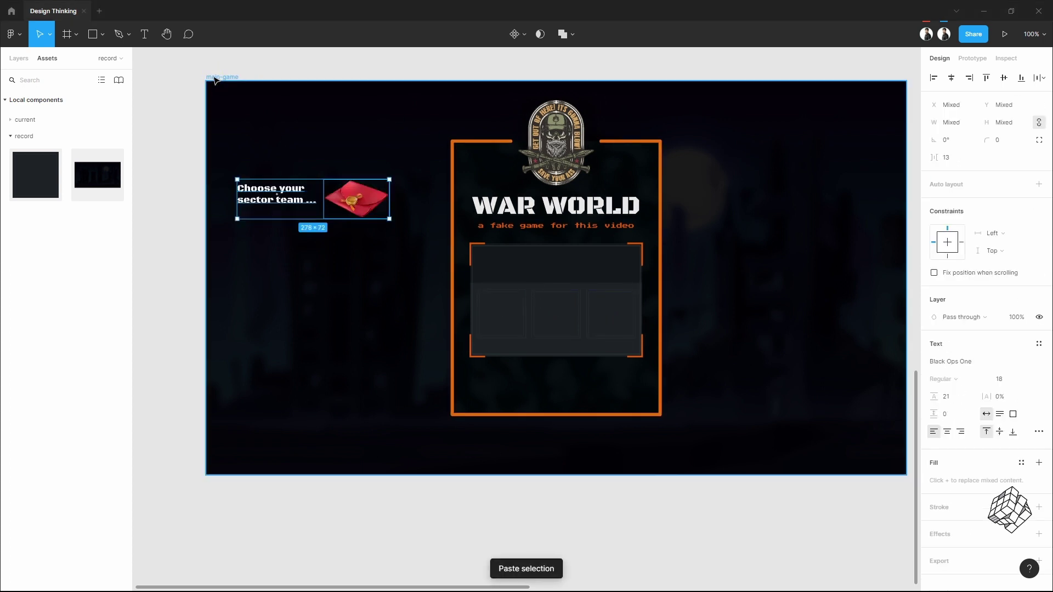
scroll(379, 202, up, 5)
drag(387, 203, 742, 299)
Nudge the three-button row, the heading text and the envelope slightly down inside the bracketed panel
scroll(684, 411, up, 3)
click(771, 369)
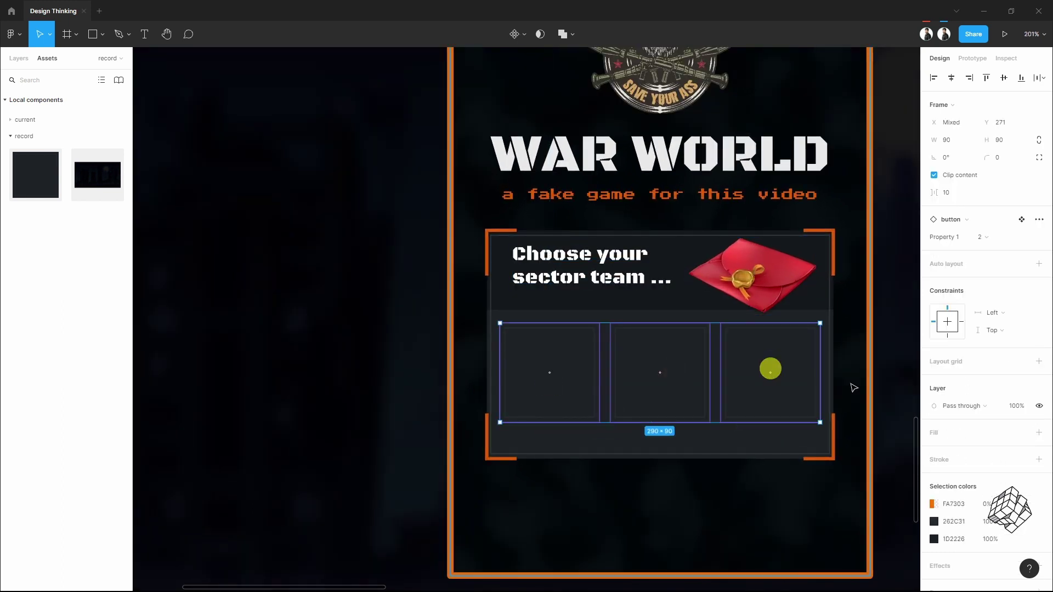
scroll(854, 387, right, 3)
drag(596, 386, 598, 387)
click(543, 294)
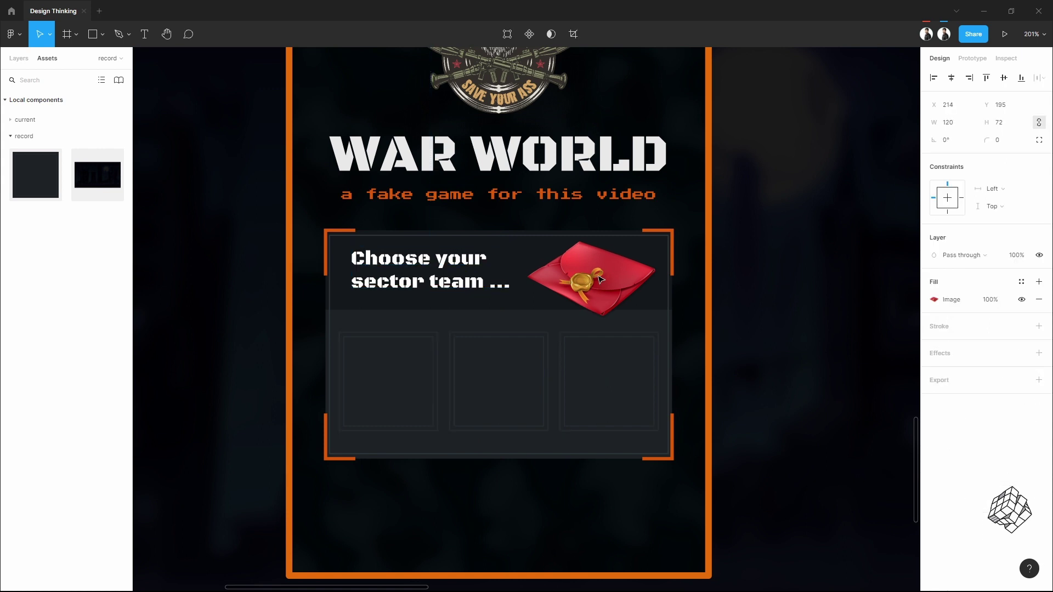
Paste the three army emblem images into the game frame and space them so each sits centred in its own button
scroll(549, 332, up, 4)
scroll(488, 409, up, 1)
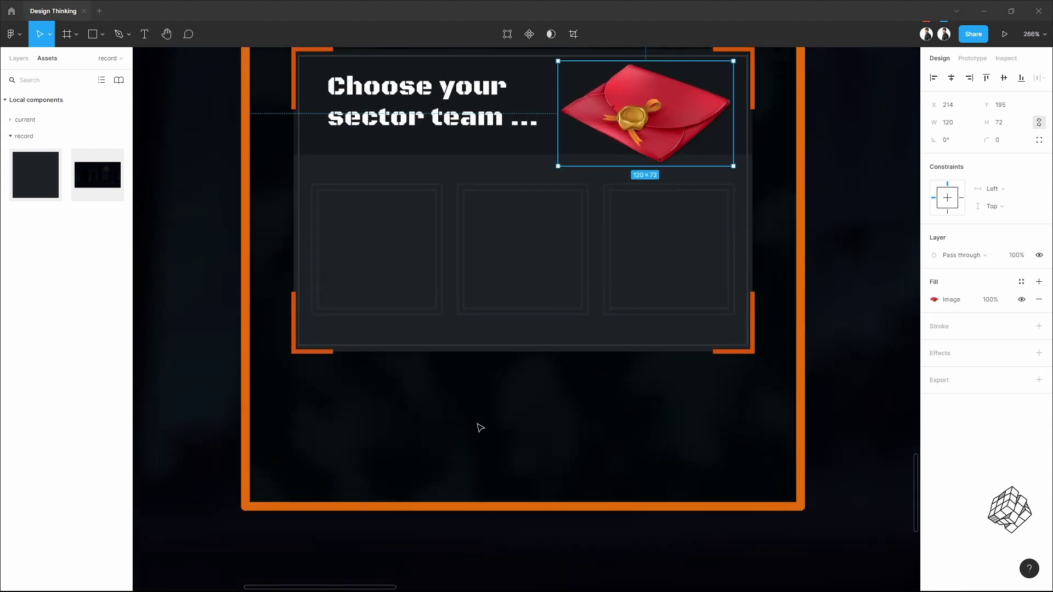
click(479, 426)
key(ctrl+v)
mouse_move(382, 216)
drag(382, 216, 379, 243)
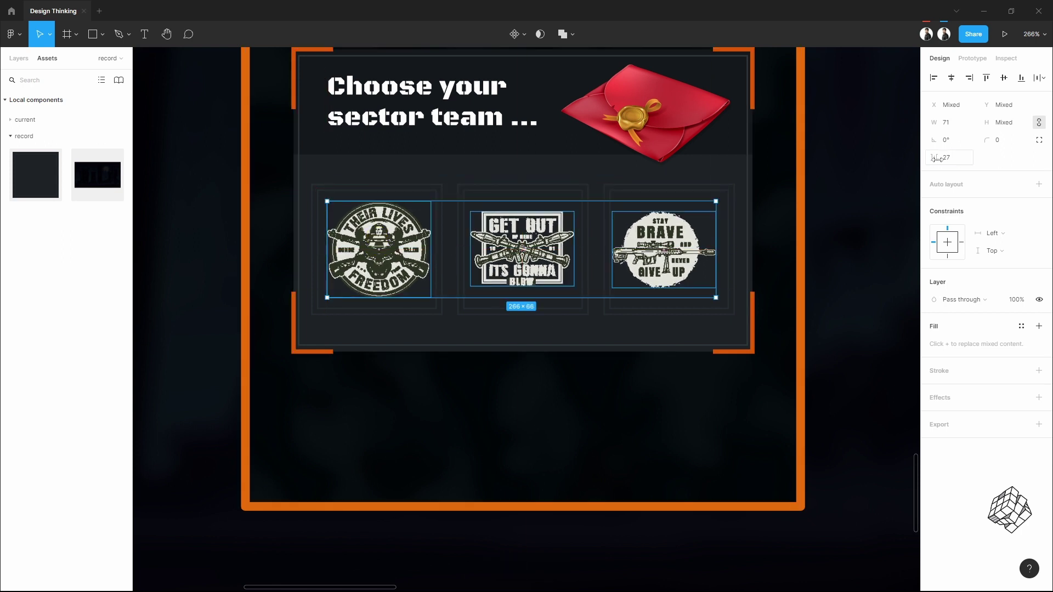
click(526, 303)
click(625, 414)
Draw a rectangle below the button component set and size it to 180 × 50
scroll(625, 414, down, 2)
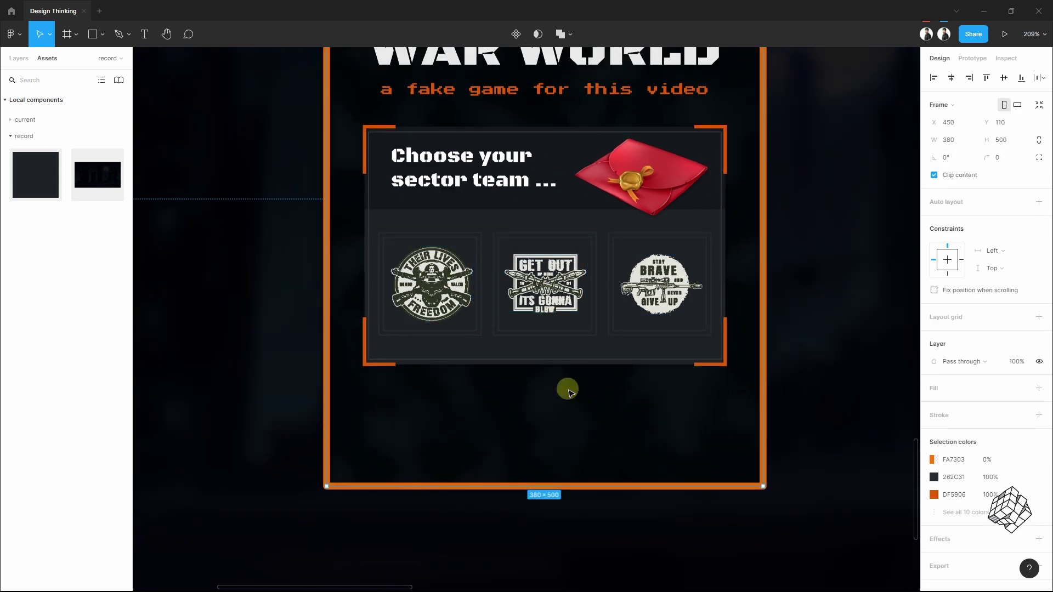
scroll(569, 392, down, 2)
scroll(571, 394, down, 4)
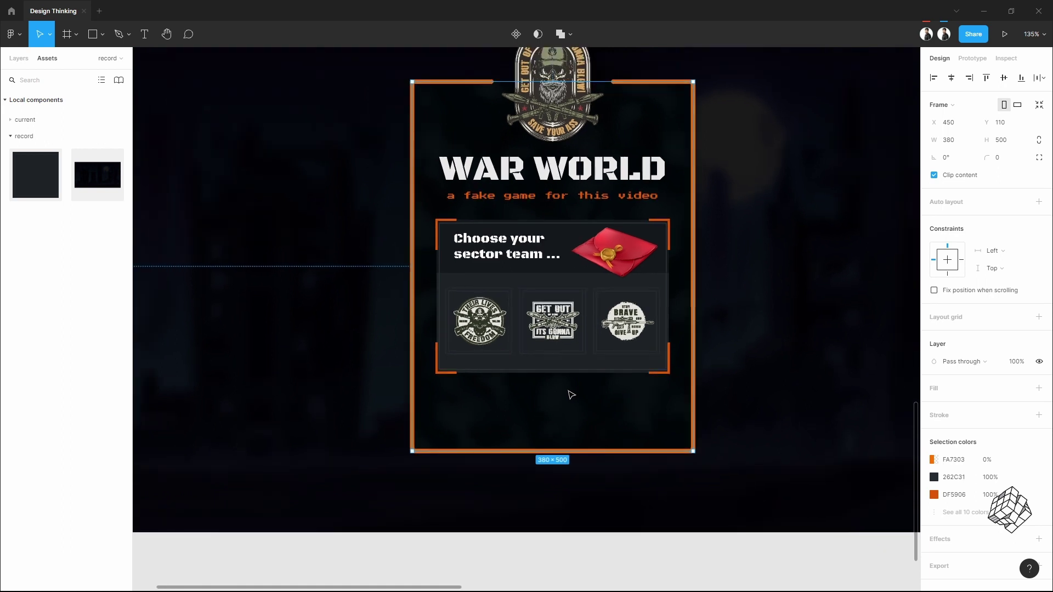
click(589, 543)
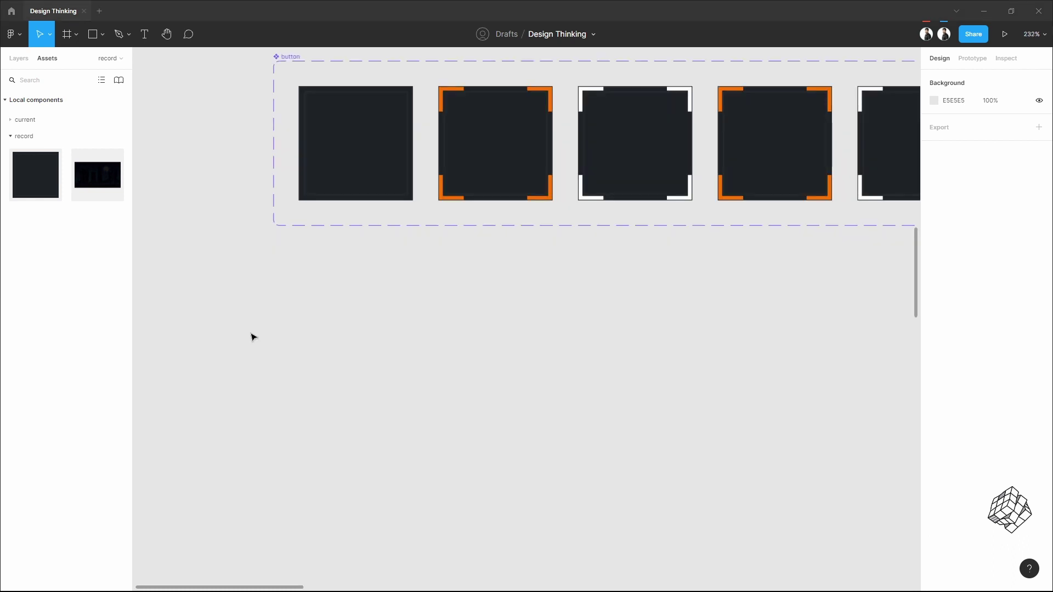
key(r)
click(352, 329)
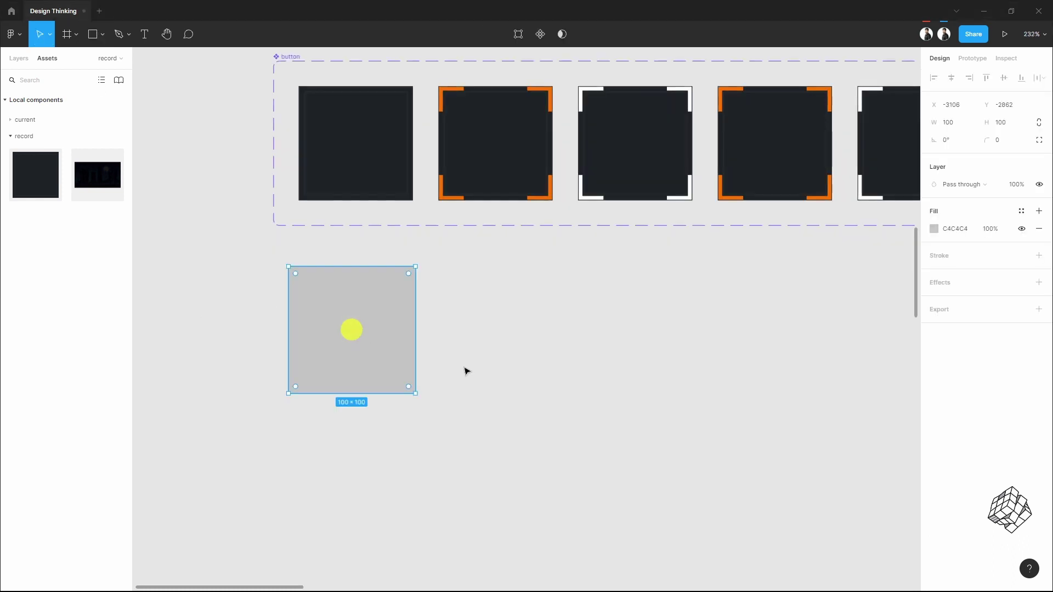
click(1003, 129)
text(50)
click(950, 123)
text(180)
key(Return)
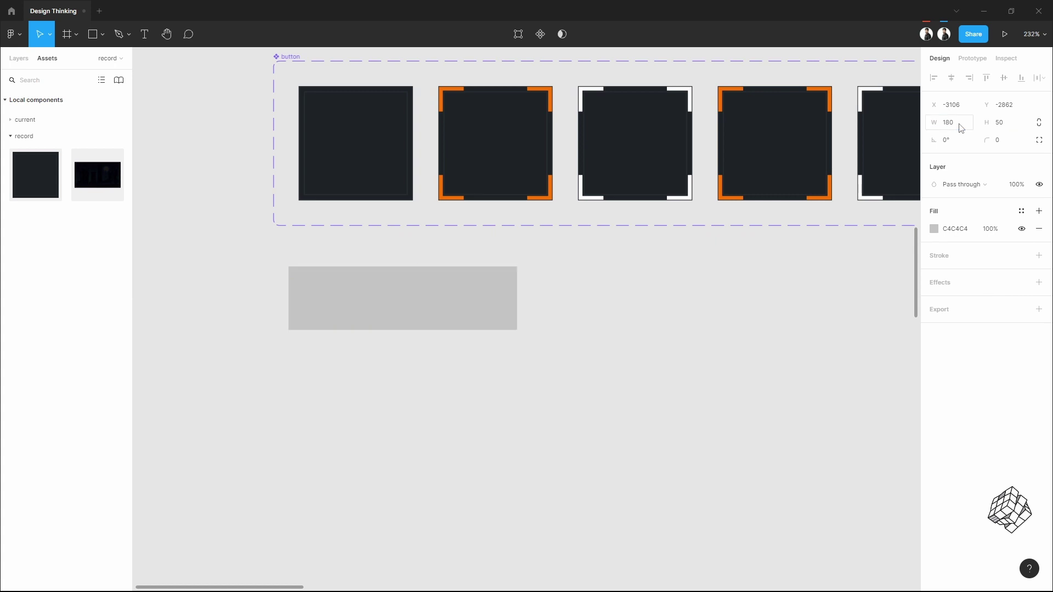
Move the rectangle slightly and set its fill to red DB2C15
drag(414, 317, 428, 329)
click(955, 229)
text(C81818)
click(868, 343)
Draw a 20 × 20 square beside the red rectangle and rotate it 45°
scroll(692, 375, up, 5)
scroll(692, 375, down, 3)
scroll(692, 375, left, 3)
key(r)
drag(670, 258, 710, 297)
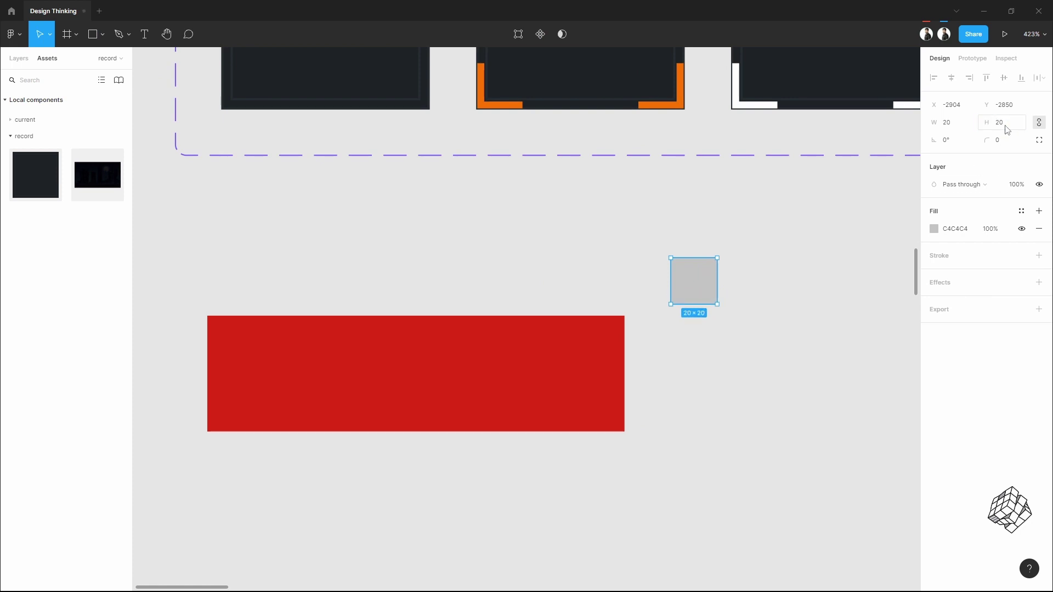
text(45)
key(Return)
Place the rotated square over the red rectangle's upper-right corner and subtract it to bevel that corner
scroll(729, 280, up, 3)
drag(717, 263, 611, 308)
scroll(607, 311, up, 5)
scroll(653, 275, down, 5)
drag(653, 274, 737, 374)
click(565, 34)
click(574, 73)
right_click(442, 384)
click(491, 421)
Paste the grunge texture image below the red shape and place a copy of the beveled red shape behind it
scroll(781, 383, down, 5)
key(ctrl+v)
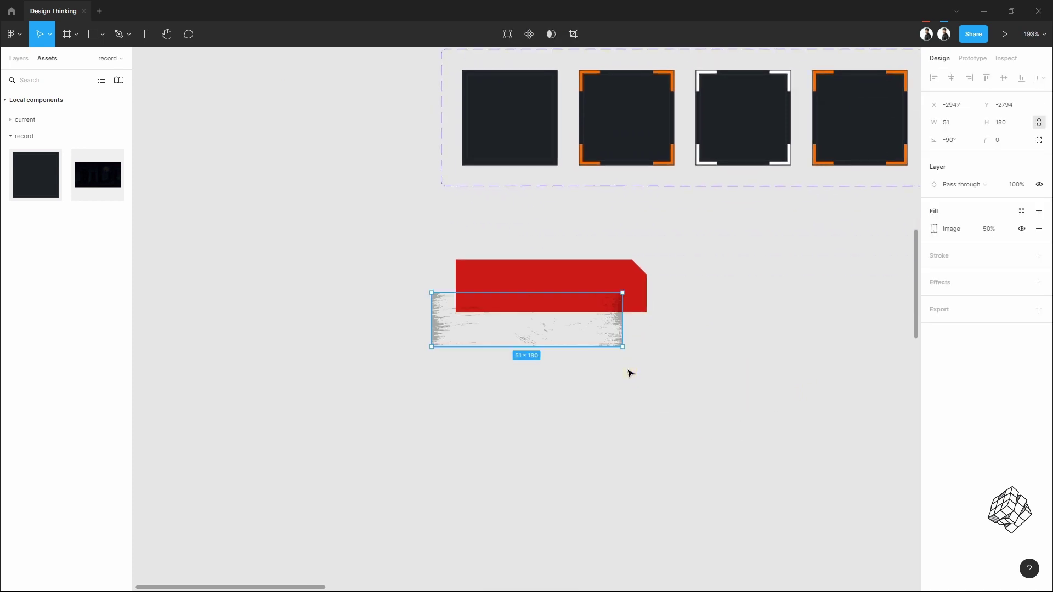
drag(507, 321, 527, 369)
drag(553, 294, 549, 367)
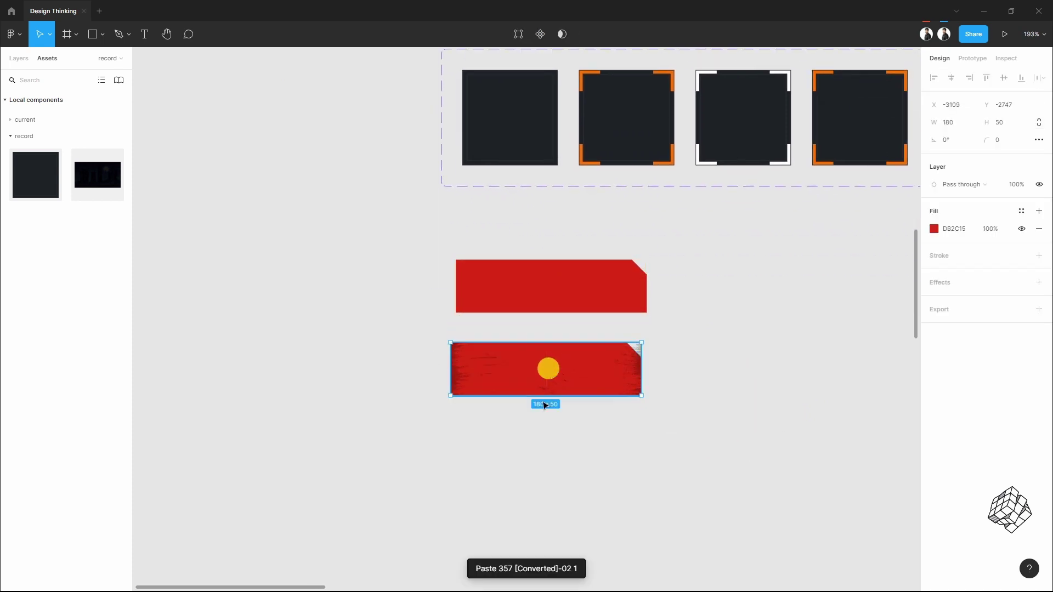
Use the copied beveled shape as a mask for the grunge texture
scroll(544, 406, up, 3)
shift+click(549, 329)
right_click(548, 335)
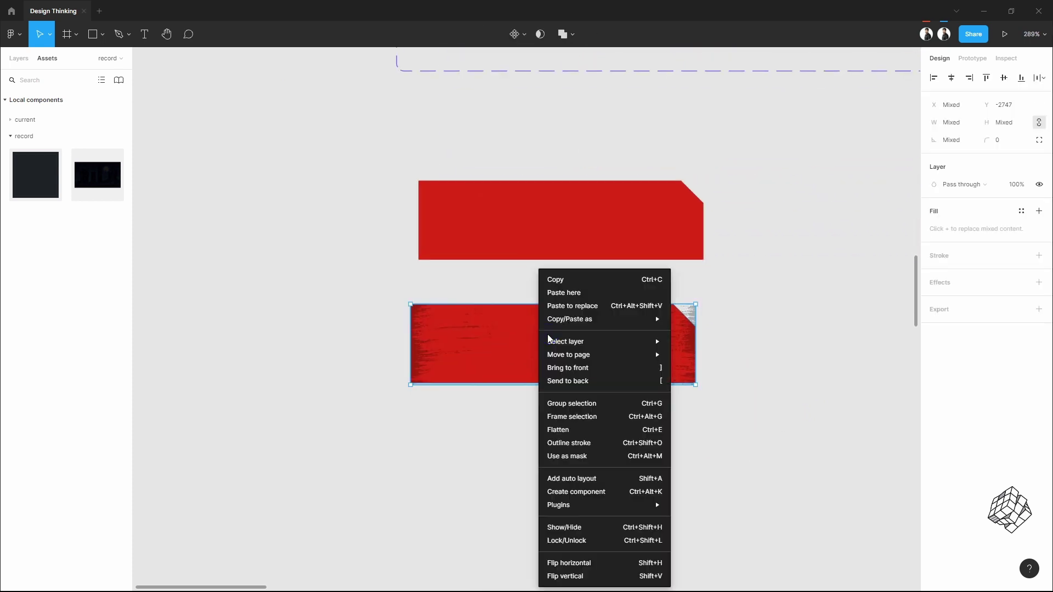
click(598, 455)
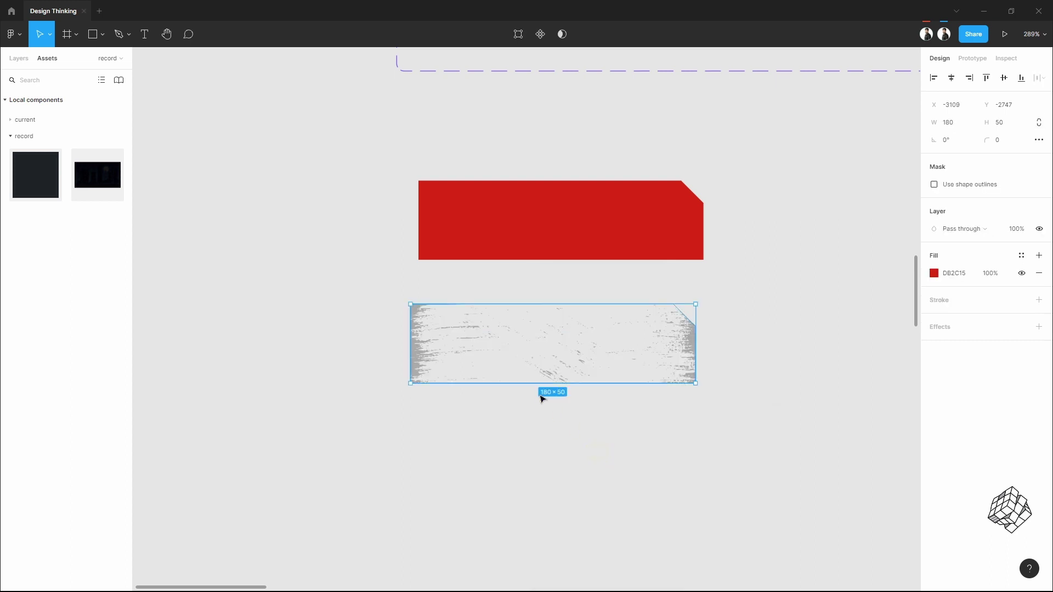
Move the masked texture group exactly over the original beveled red shape
scroll(491, 324, up, 3)
drag(368, 327, 382, 104)
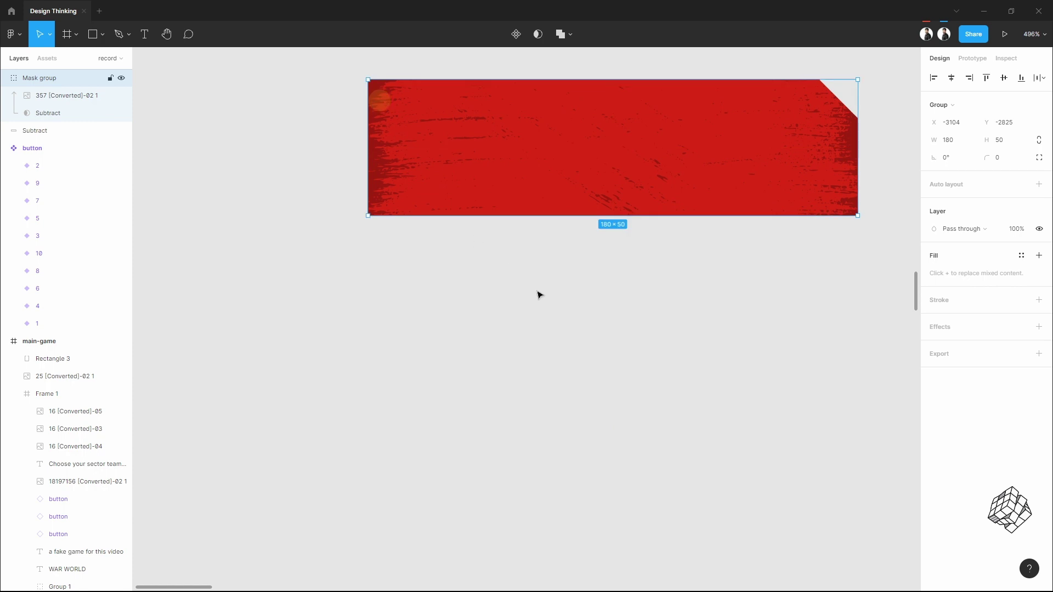
scroll(538, 295, down, 3)
drag(807, 319, 800, 352)
click(787, 348)
scroll(557, 271, up, 2)
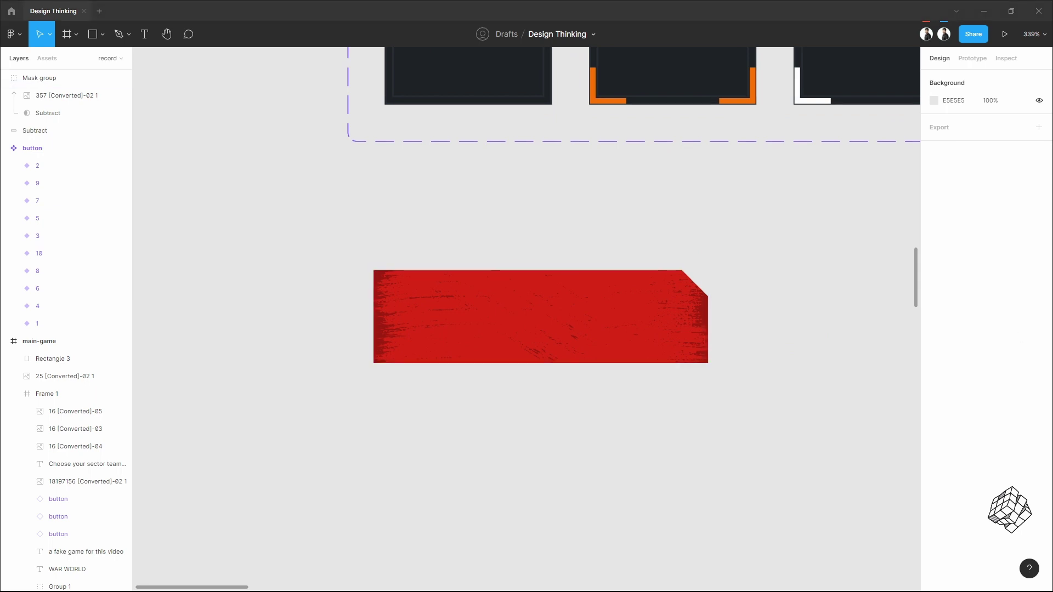
Paste the dark START text onto the centre of the textured red button
click(534, 247)
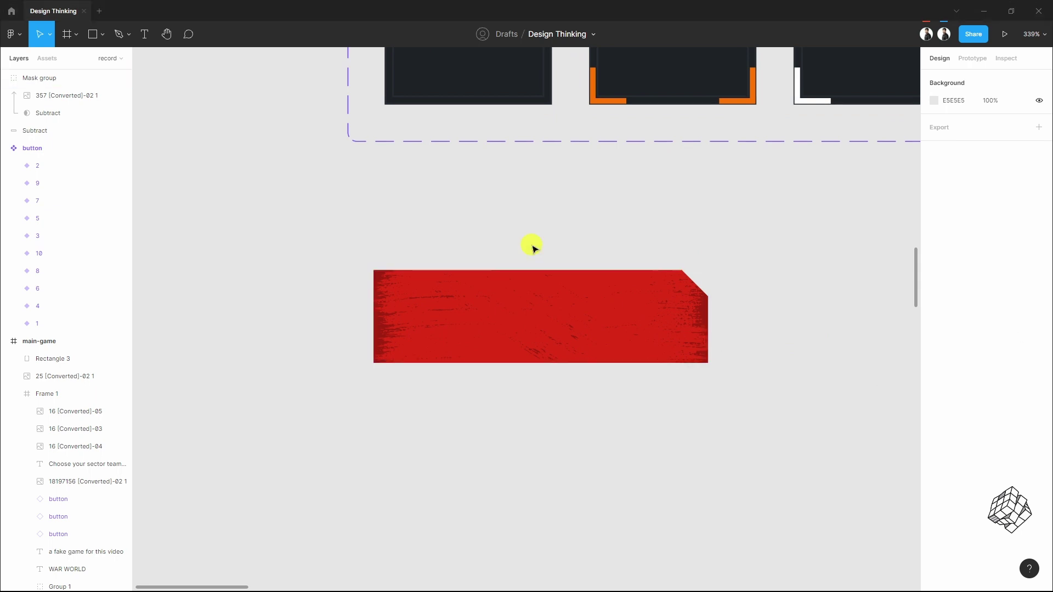
key(ctrl+v)
click(550, 419)
scroll(512, 283, up, 5)
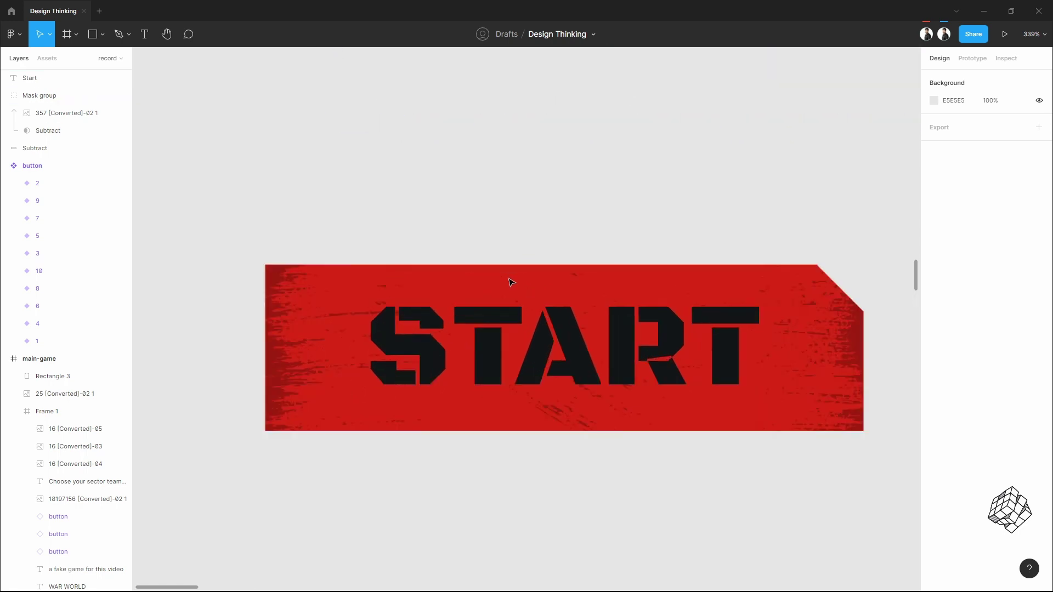
scroll(512, 284, down, 1)
drag(657, 207, 636, 162)
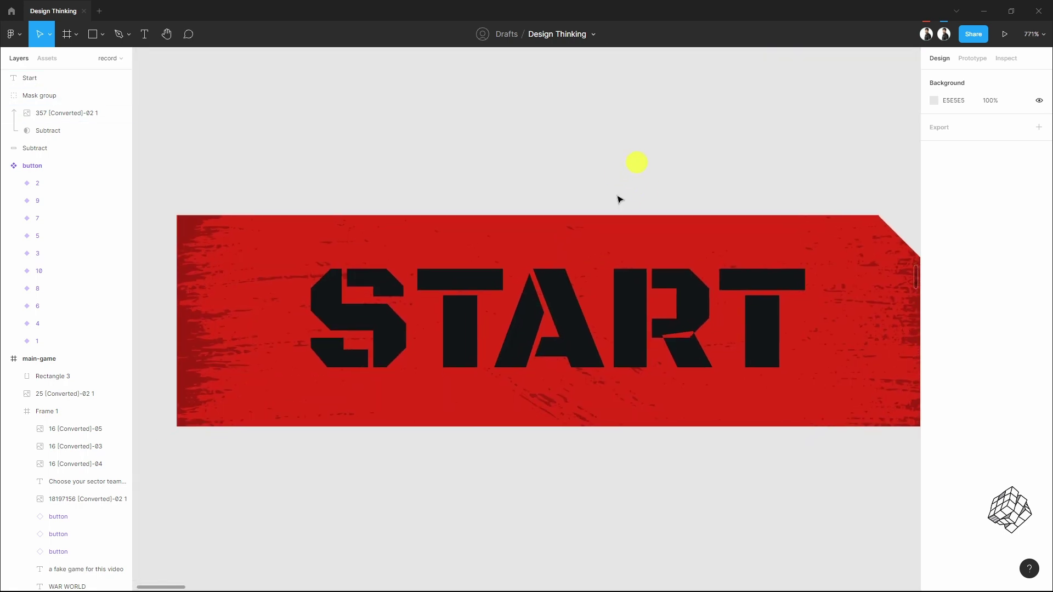
Draw a horizontal line about 152 long inside the button's top edge, with stroke weight 2 and colour FFFFFF
click(104, 39)
click(104, 74)
mouse_move(216, 242)
mouse_down()
mouse_move(862, 253)
mouse_move(858, 245)
mouse_up()
click(952, 273)
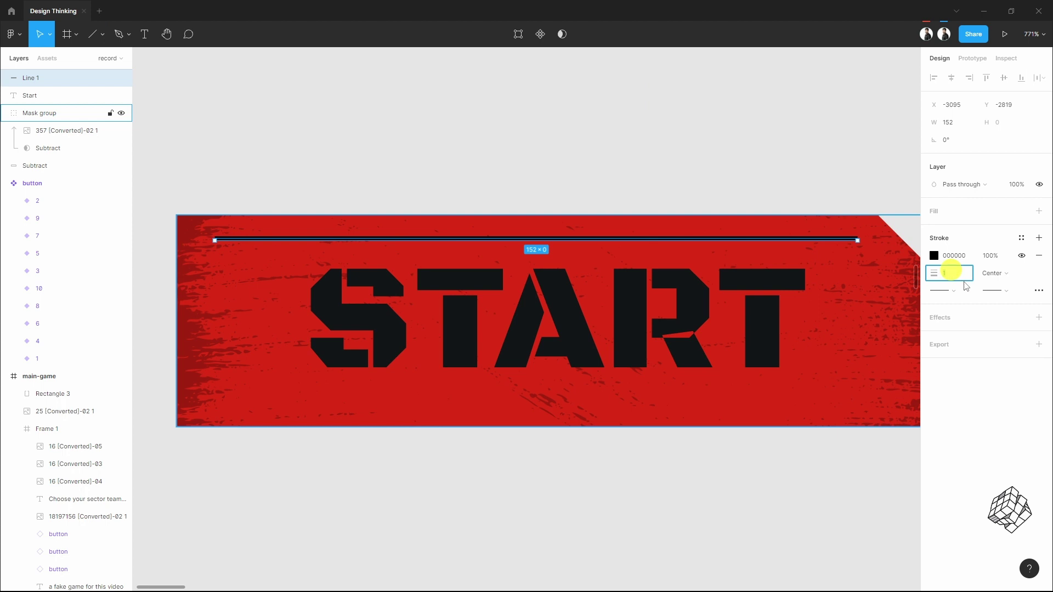
text(2)
key(Return)
text(f)
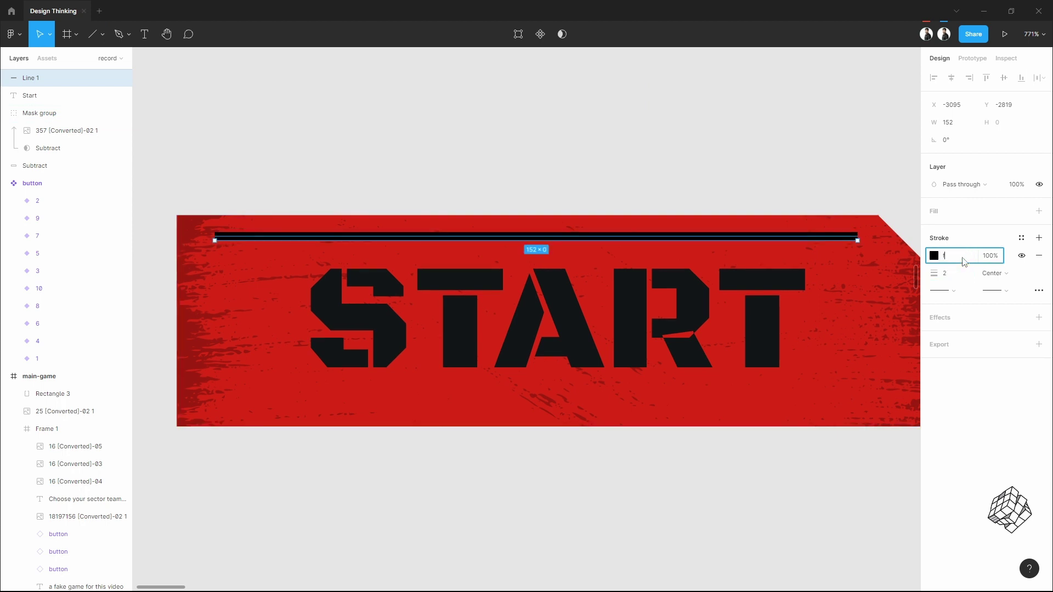
text(ff)
click(801, 177)
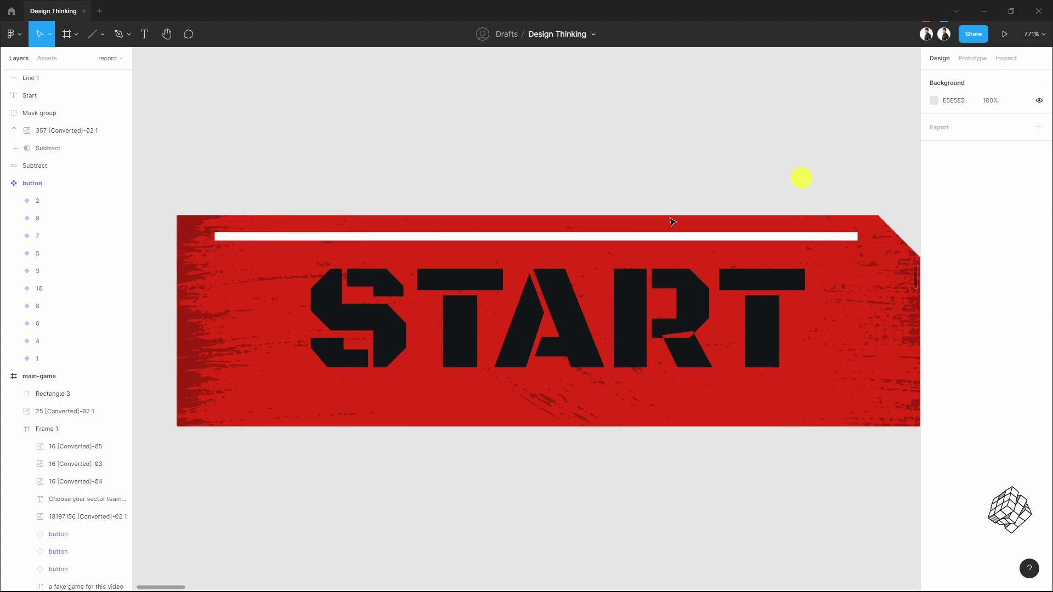
Draw a white vertical line about 42 long with stroke weight 2 inside the button's left edge, meeting the top line
click(459, 239)
scroll(160, 244, up, 5)
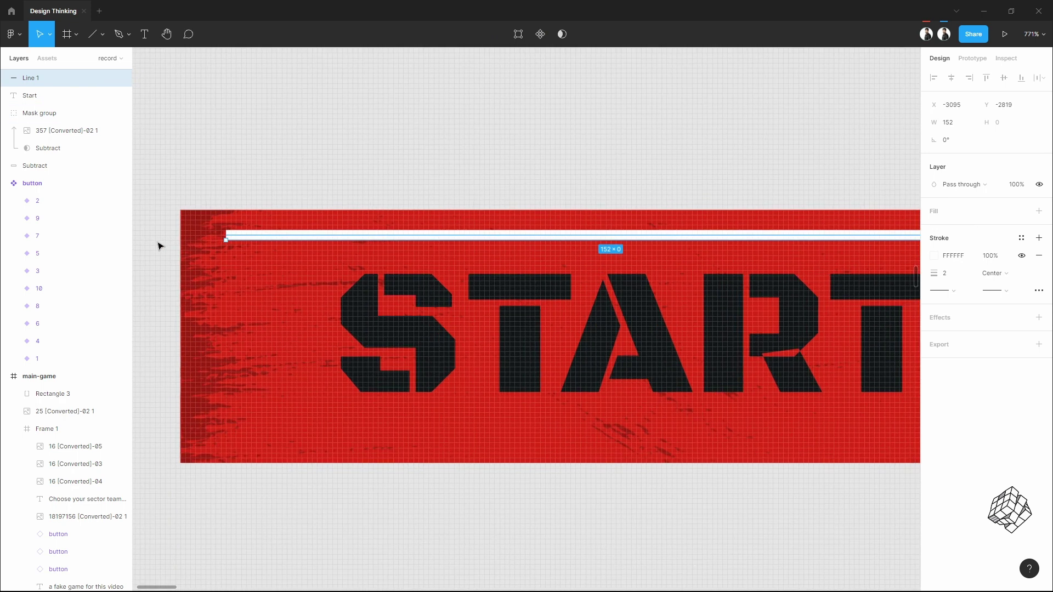
drag(273, 273, 329, 238)
scroll(329, 238, down, 3)
drag(336, 460, 335, 222)
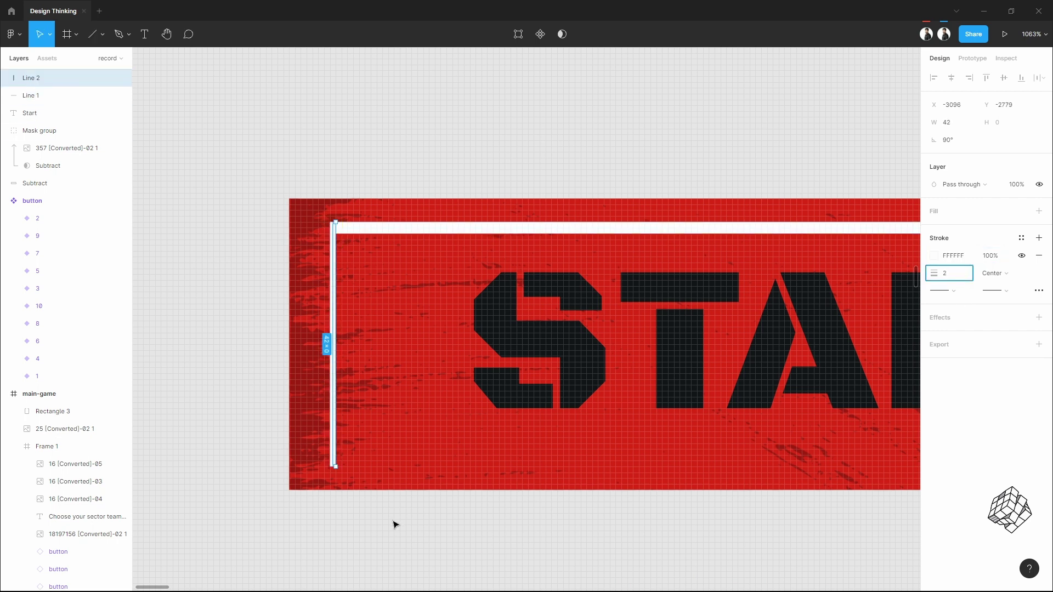
click(395, 525)
Draw a white horizontal line about 168 long with stroke weight 2 inside the button's bottom edge, starting at the left line
scroll(395, 524, down, 5)
key(l)
drag(213, 409, 898, 408)
scroll(857, 434, right, 2)
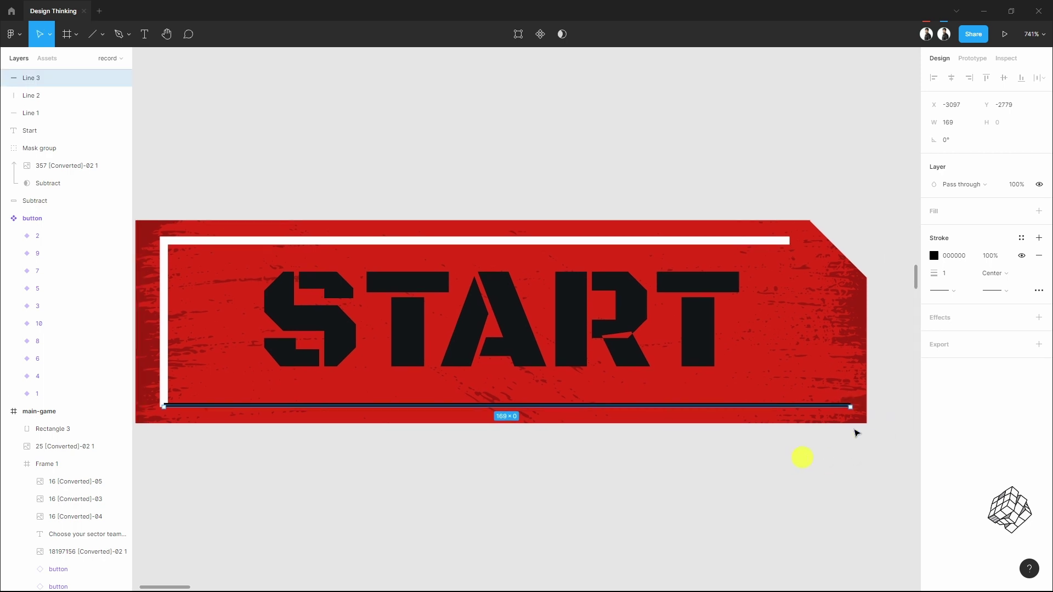
scroll(842, 395, up, 3)
scroll(842, 395, down, 3)
click(955, 272)
text(2)
key(Escape)
scroll(264, 426, up, 5)
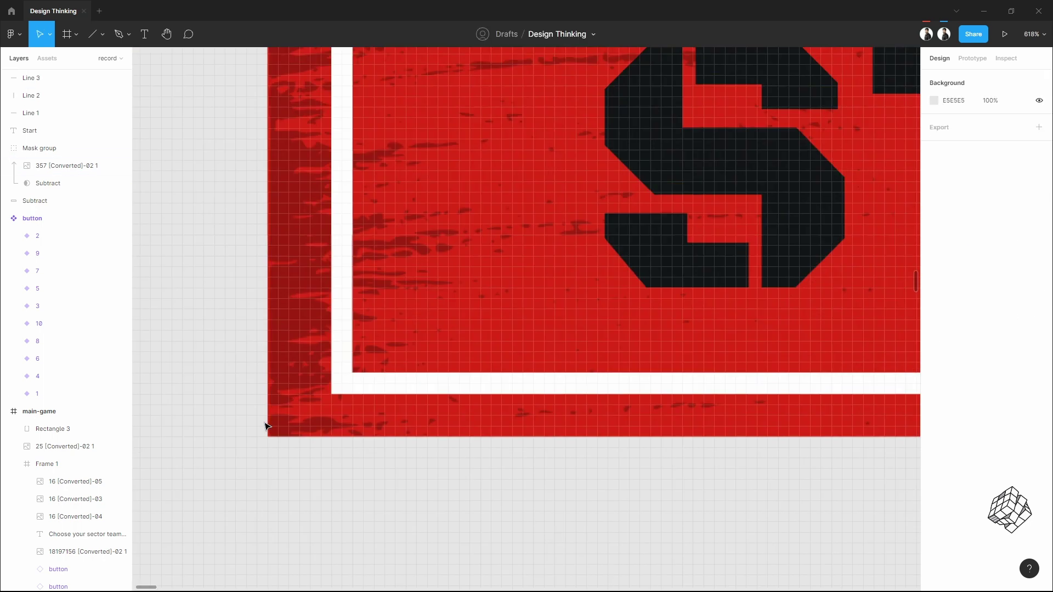
scroll(265, 427, up, 2)
click(383, 374)
scroll(646, 442, down, 4)
Draw a diagonal line parallel to the button's beveled corner and set its stroke colour to FFFFFF
scroll(657, 333, up, 4)
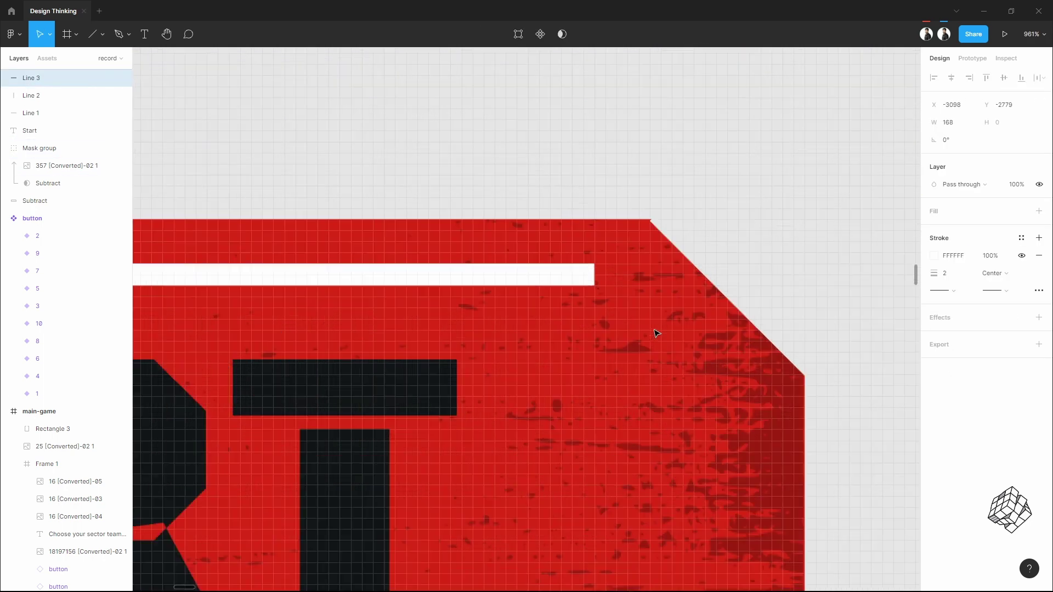
scroll(657, 333, up, 2)
key(l)
drag(581, 247, 803, 451)
click(954, 256)
text(FFFFFF)
key(Return)
Shift the white diagonal line so it joins the end of the top border line
click(822, 225)
click(634, 296)
mouse_move(634, 296)
mouse_down()
mouse_move(615, 303)
mouse_move(619, 329)
mouse_up()
click(677, 106)
scroll(708, 209, down, 10)
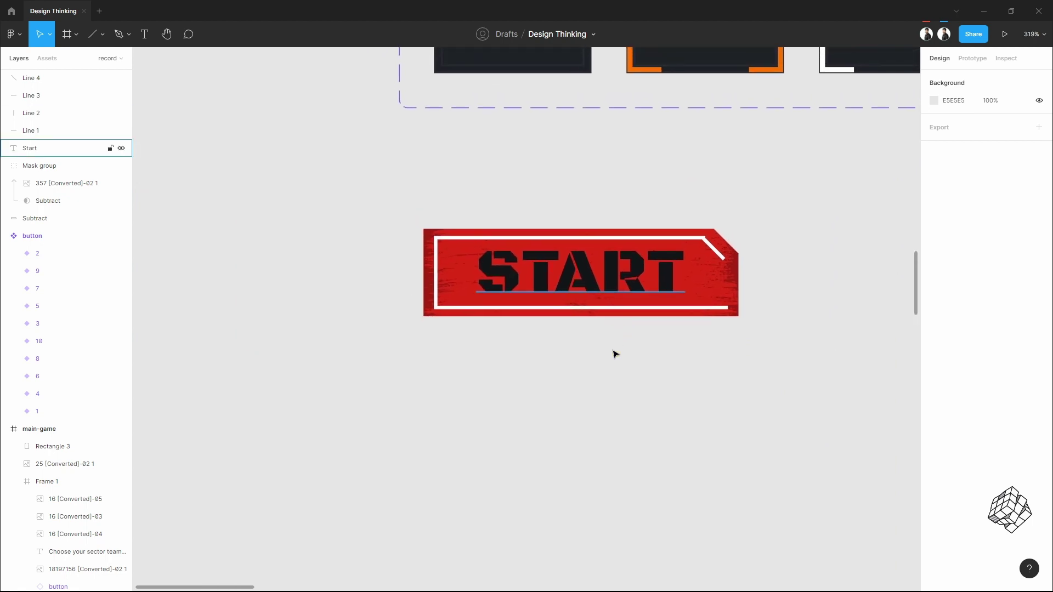
Group all the START button's parts and convert the group into a frame
click(591, 267)
drag(332, 195, 769, 343)
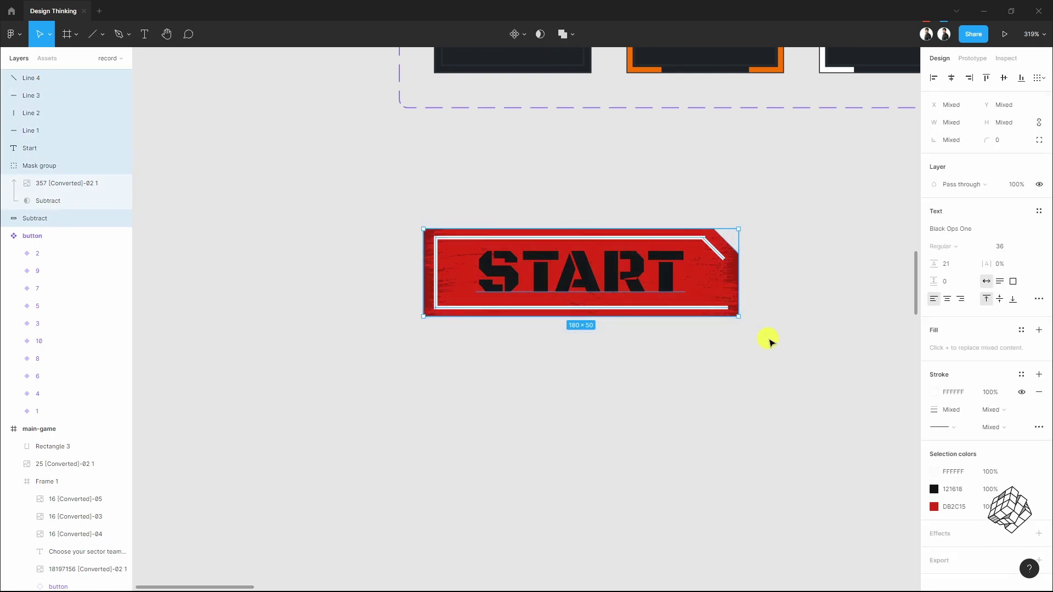
right_click(646, 266)
click(696, 385)
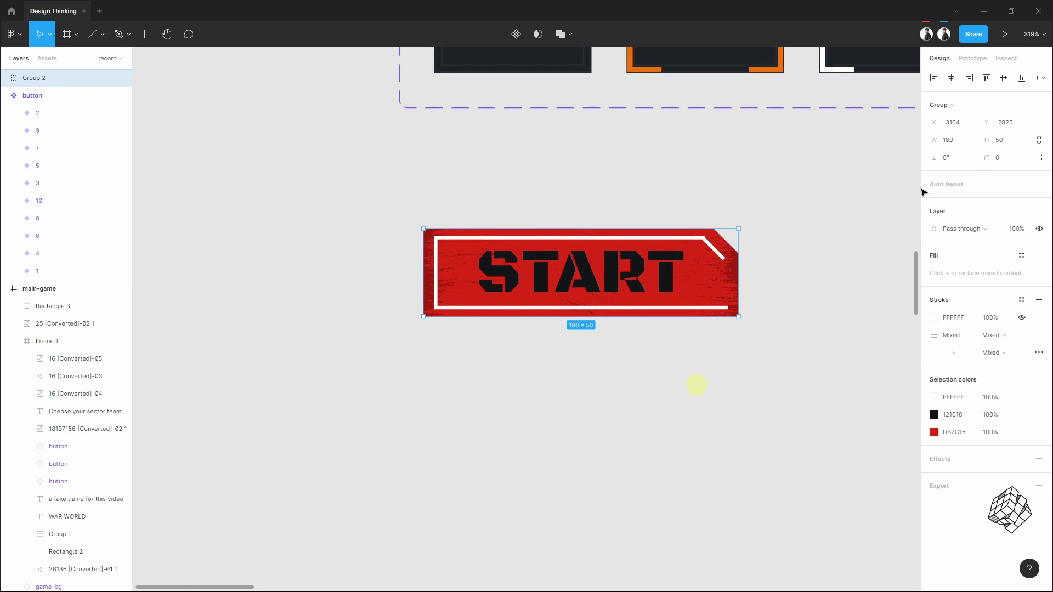
click(951, 104)
click(969, 65)
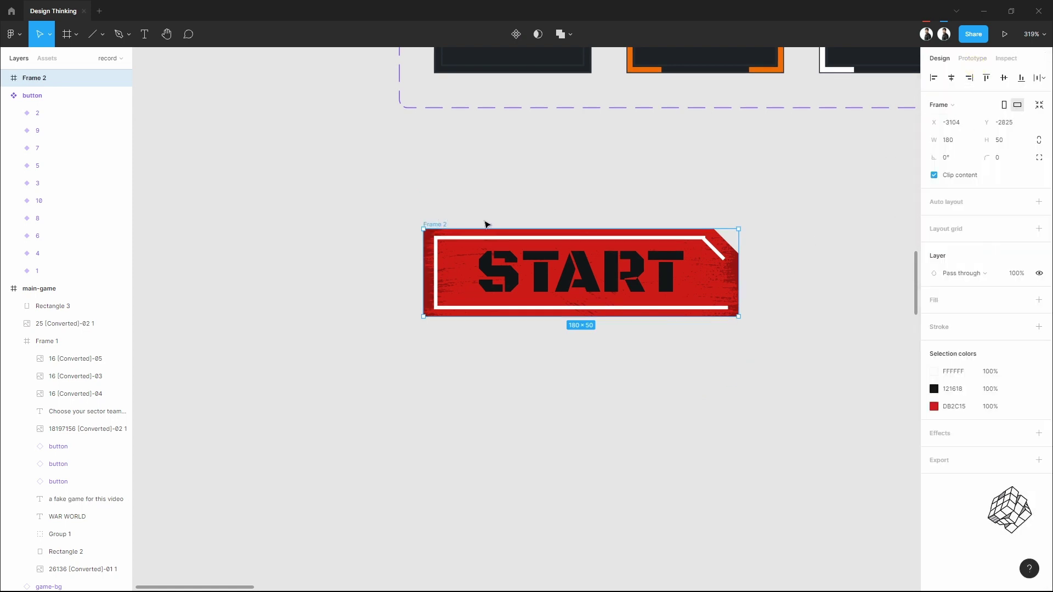
Duplicate the START button frame and place the copy about 25 to the left of the original
scroll(485, 225, down, 5)
drag(463, 207, 291, 292)
scroll(532, 310, up, 5)
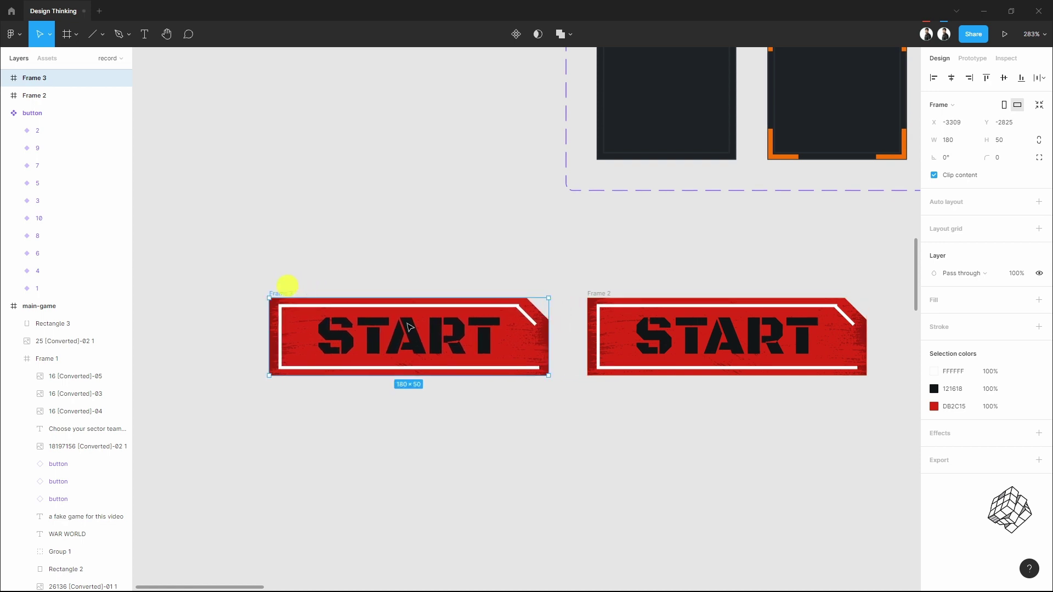
Set the length of the white diagonal corner line in the copied button frame to 1
scroll(597, 393, down, 2)
drag(464, 421, 648, 404)
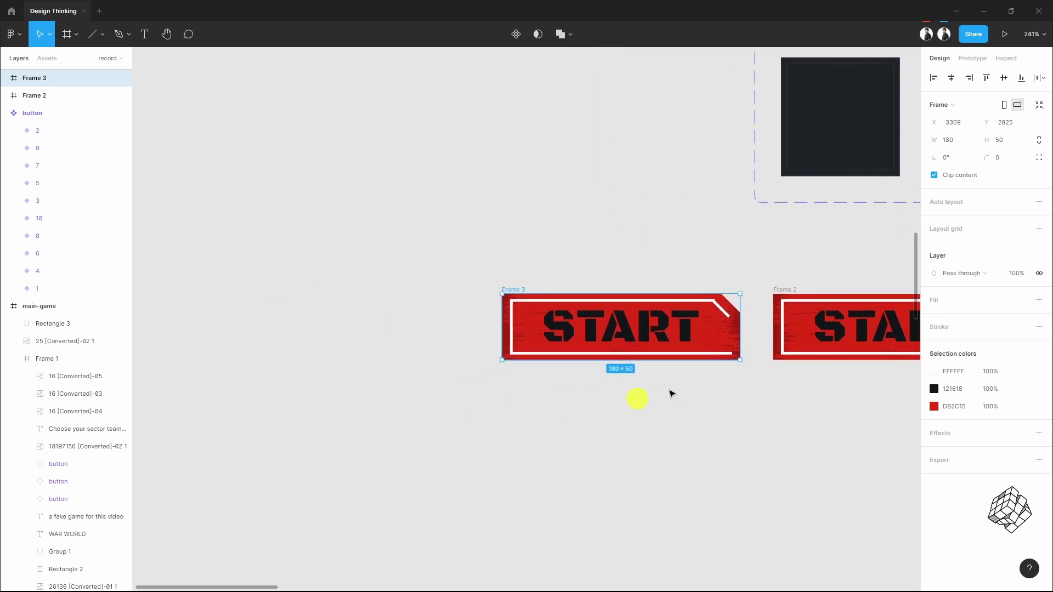
scroll(733, 315, up, 8)
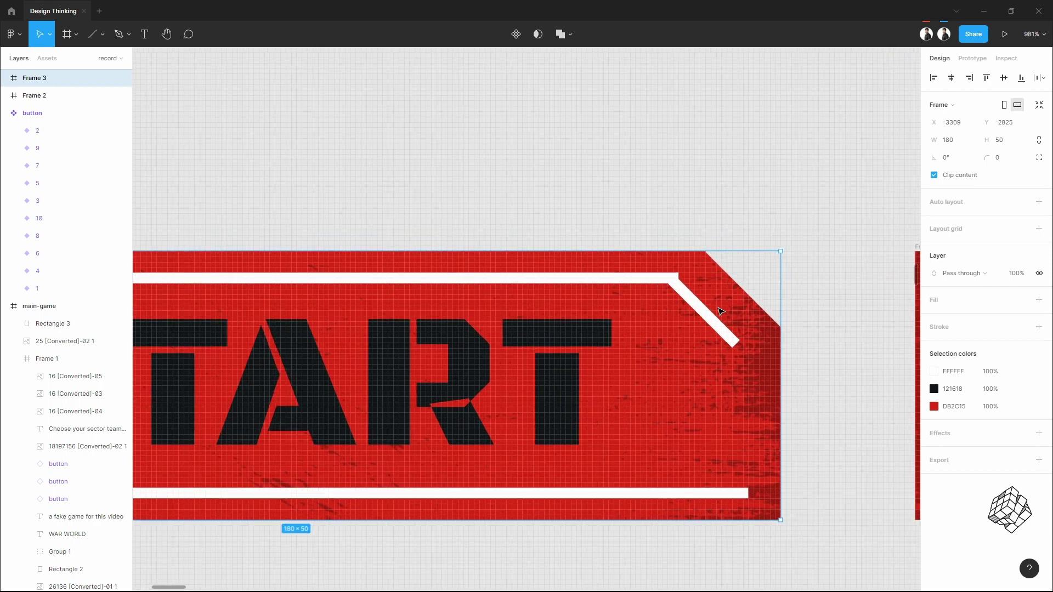
click(705, 318)
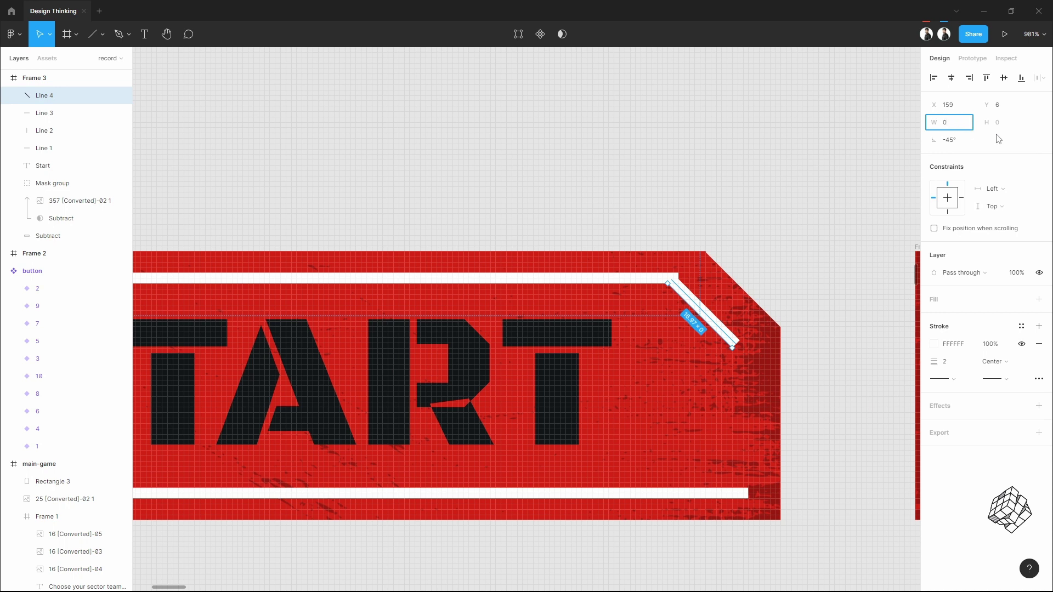
text(0)
click(1019, 135)
scroll(889, 301, down, 8)
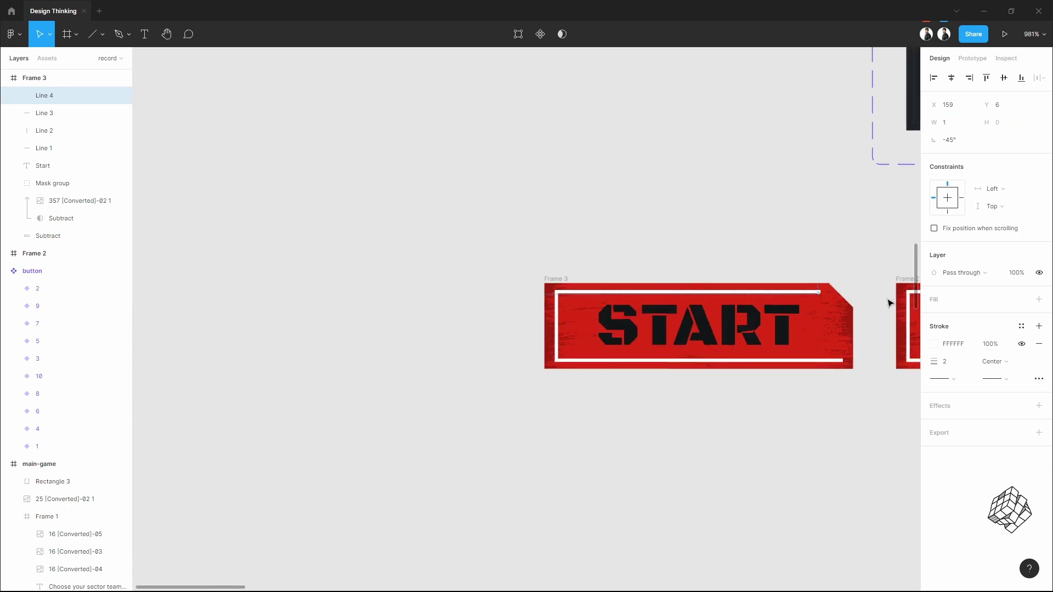
Duplicate Frame 3 to its left and set the copy's shortened diagonal line to 0% stroke opacity
click(570, 277)
drag(574, 277, 351, 278)
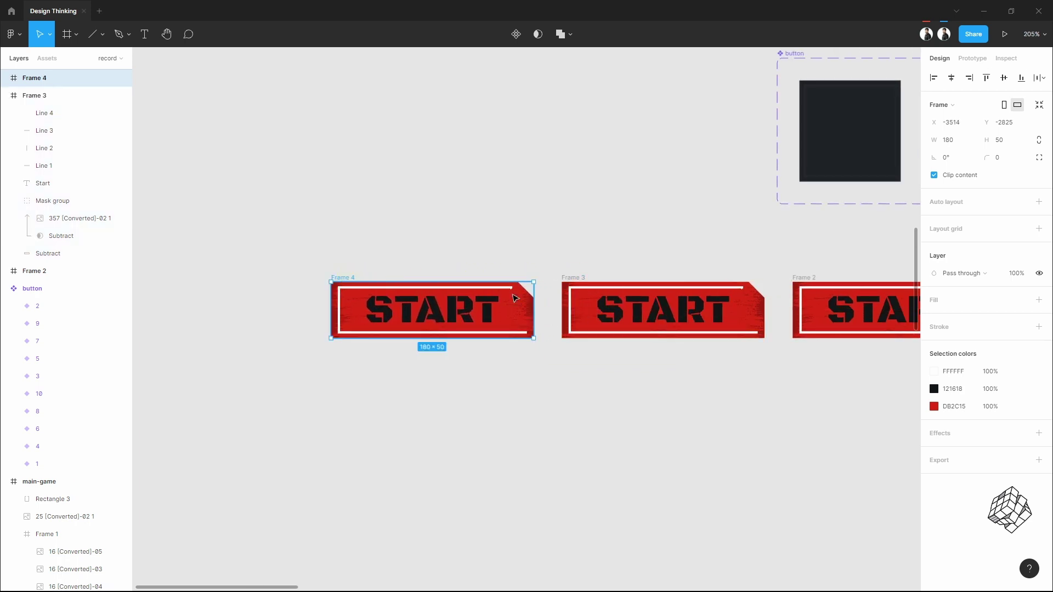
click(512, 292)
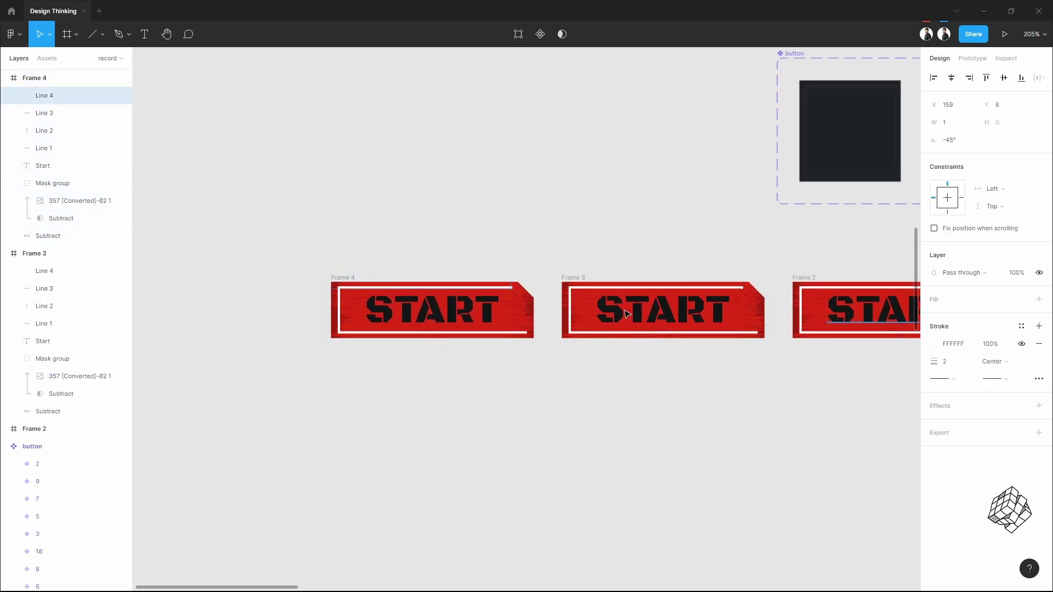
scroll(500, 299, up, 2)
scroll(500, 299, up, 5)
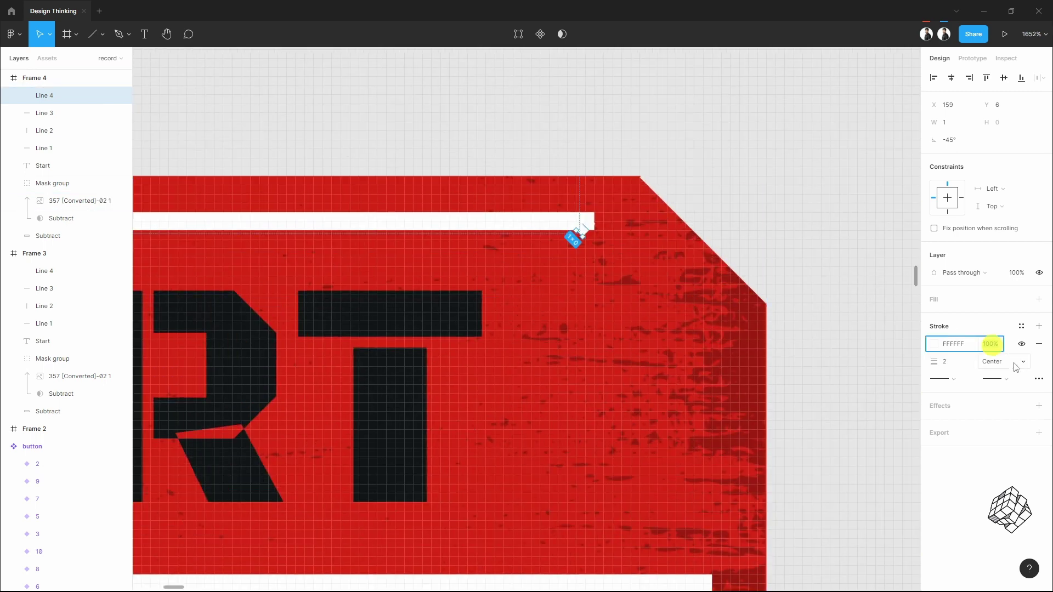
click(812, 224)
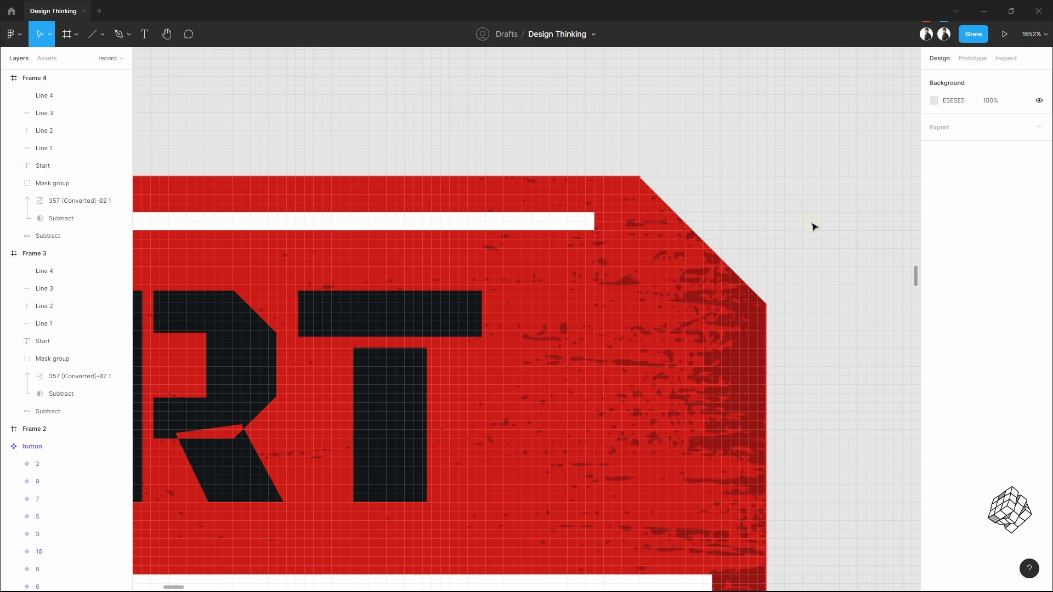
Set the length of the white top border line in Frame 4 to 1
scroll(814, 226, down, 2)
click(717, 225)
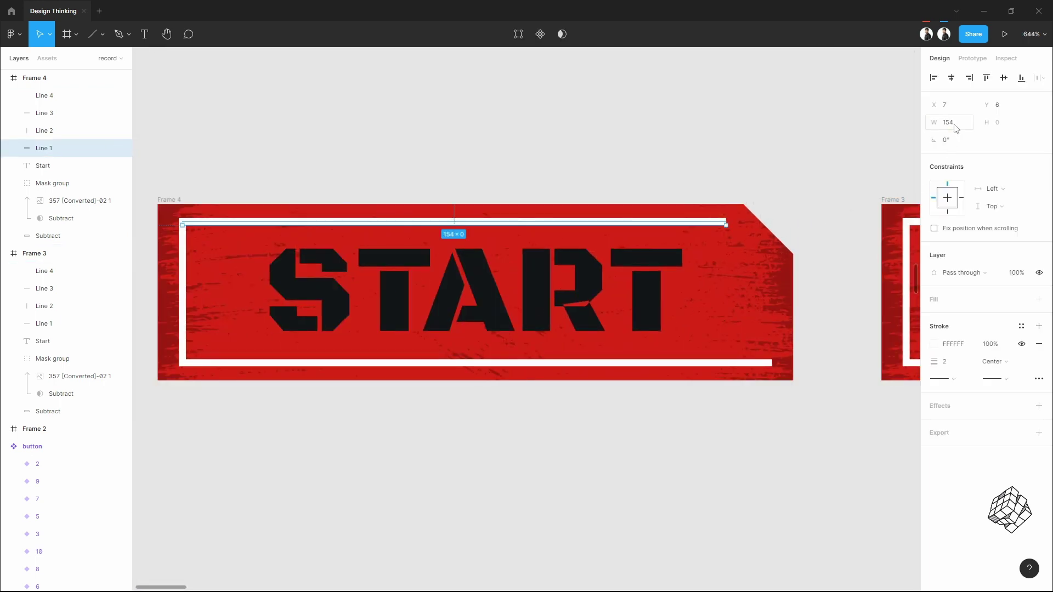
click(724, 137)
scroll(794, 289, down, 2)
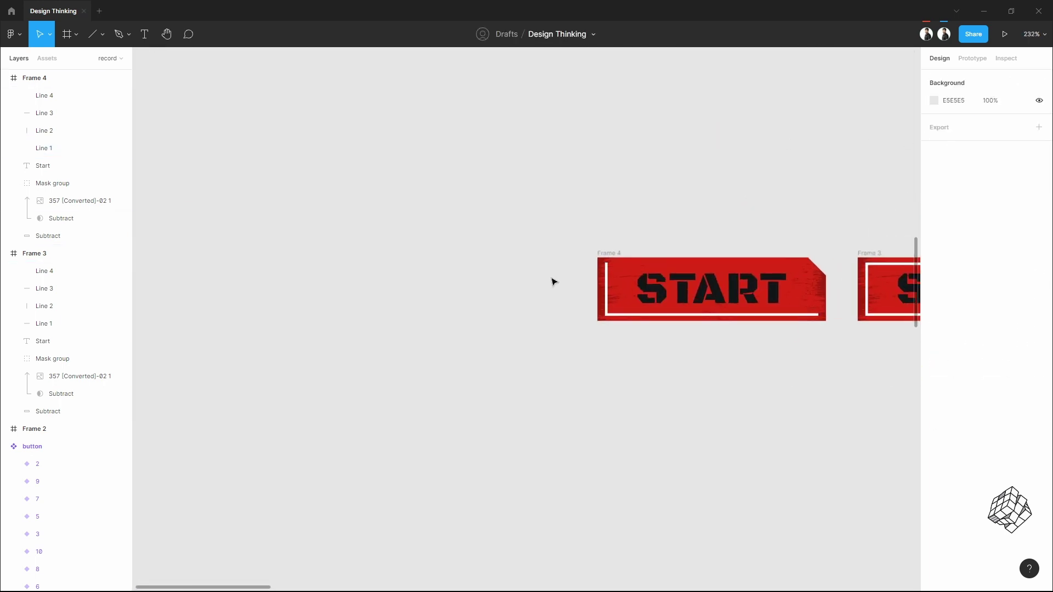
Duplicate Frame 4 and place the copy about 25 to its left
click(643, 278)
scroll(643, 279, down, 2)
drag(623, 258, 470, 254)
scroll(470, 254, up, 5)
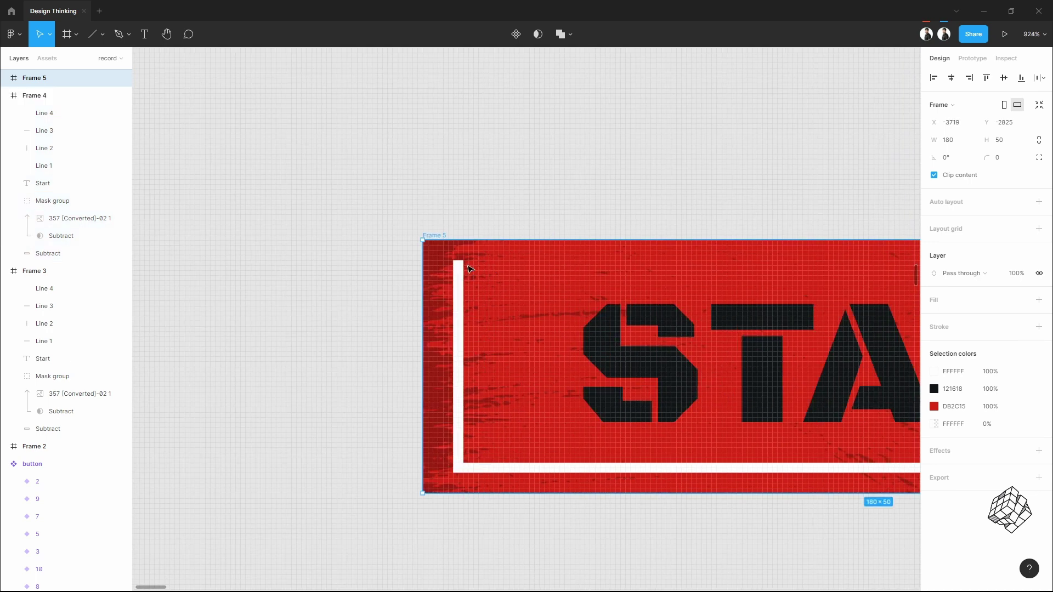
Set the length of the white vertical border line in Frame 5 to 1
scroll(459, 238, up, 3)
click(461, 285)
scroll(499, 291, down, 3)
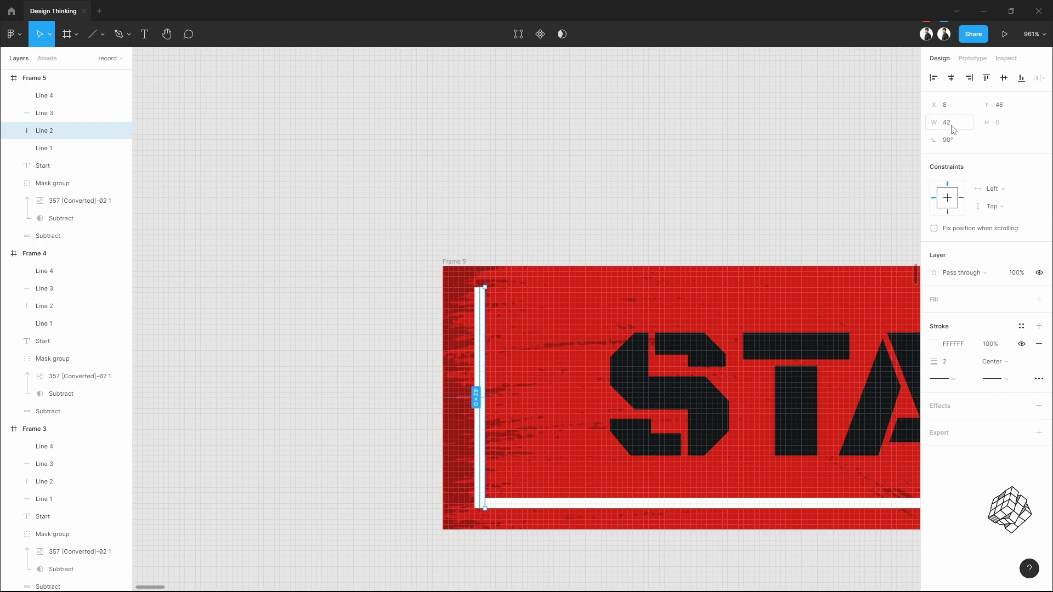
click(624, 172)
Set the stroke opacity of the shortened top border line in Frame 5 to 0%
click(482, 292)
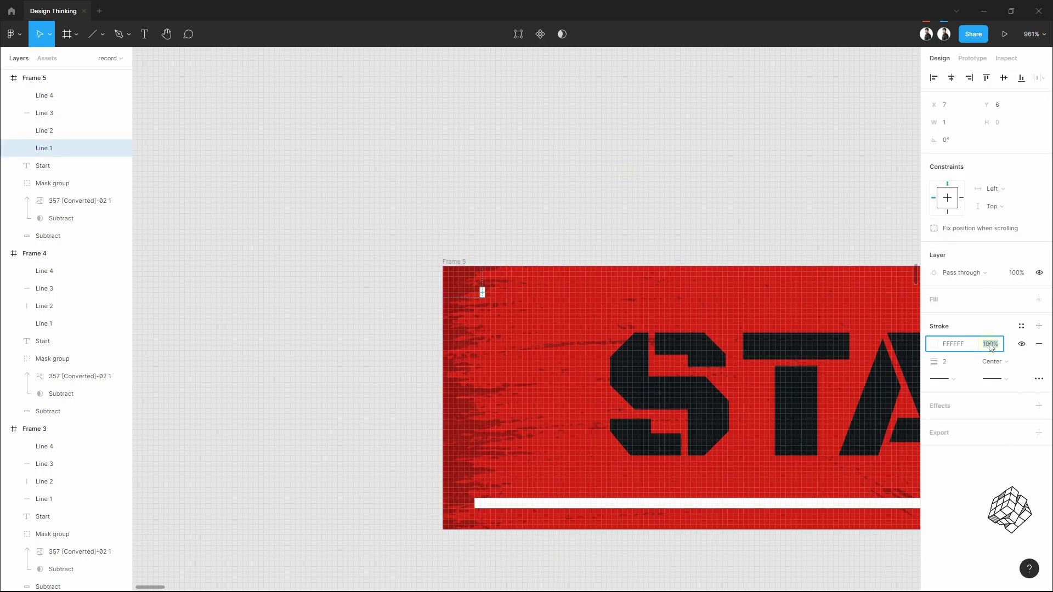
click(705, 190)
scroll(581, 300, down, 5)
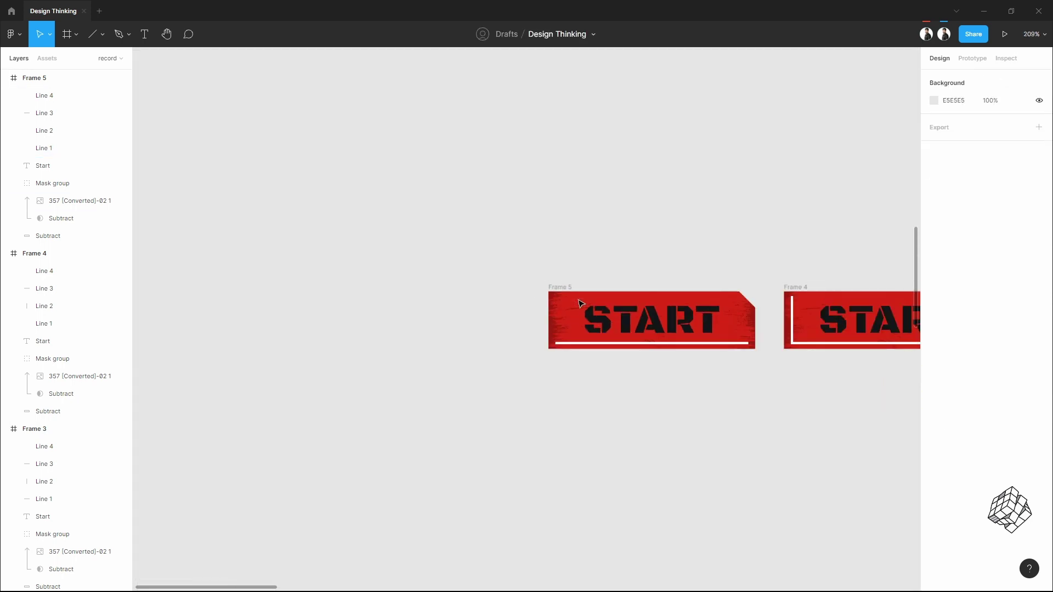
Duplicate Frame 5 and place the copy to its left
click(556, 285)
drag(557, 286, 317, 278)
scroll(354, 375, up, 3)
scroll(354, 374, up, 3)
Try setting the length of Frame 6's bottom border line to 1, and undo it
click(420, 290)
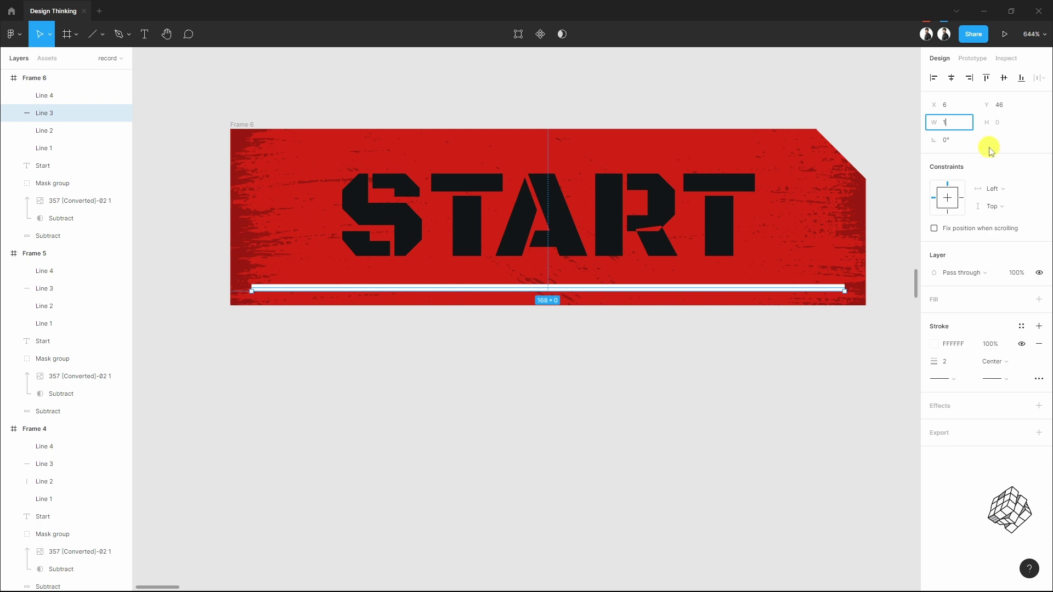
text(1)
key(Return)
key(ctrl+z)
Flip Frame 6's bottom border line horizontally and set its length to 1 so it shrinks toward the right end
right_click(716, 291)
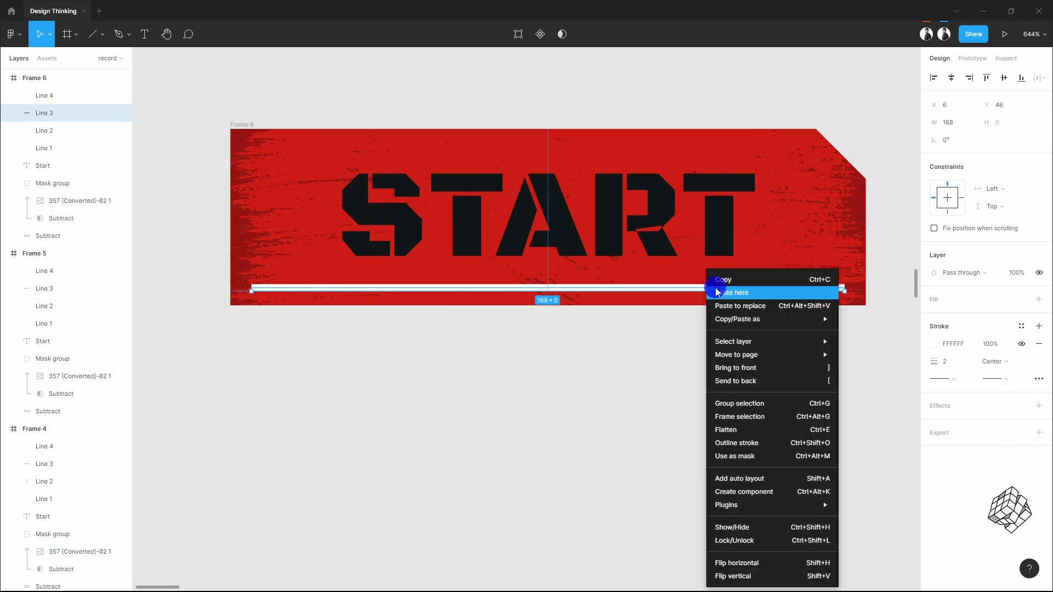
click(776, 563)
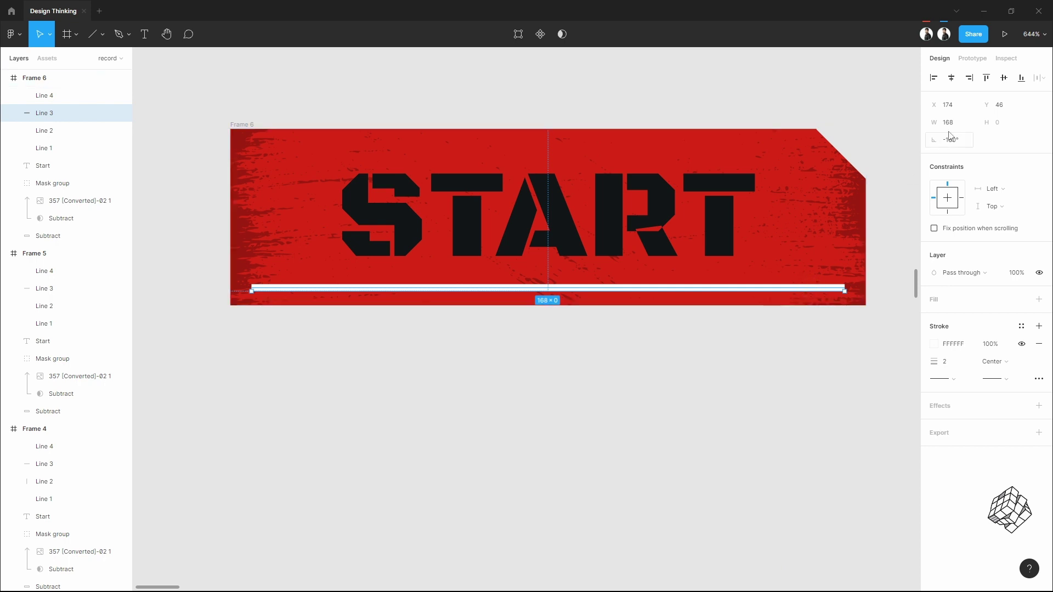
click(759, 367)
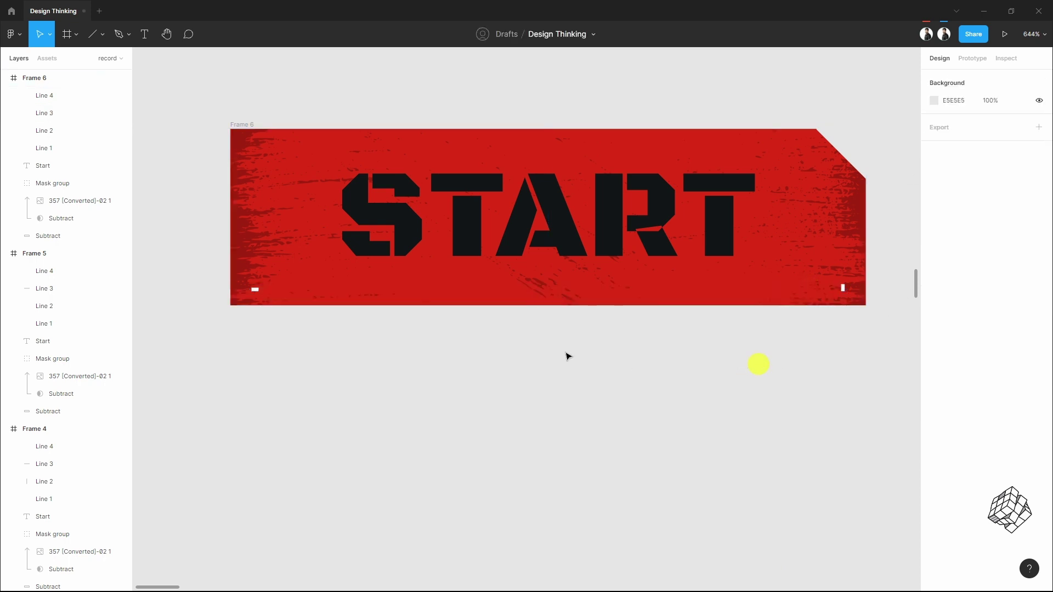
Set the stroke opacity of the shortened vertical line in Frame 6's lower-left corner to 0%
click(258, 291)
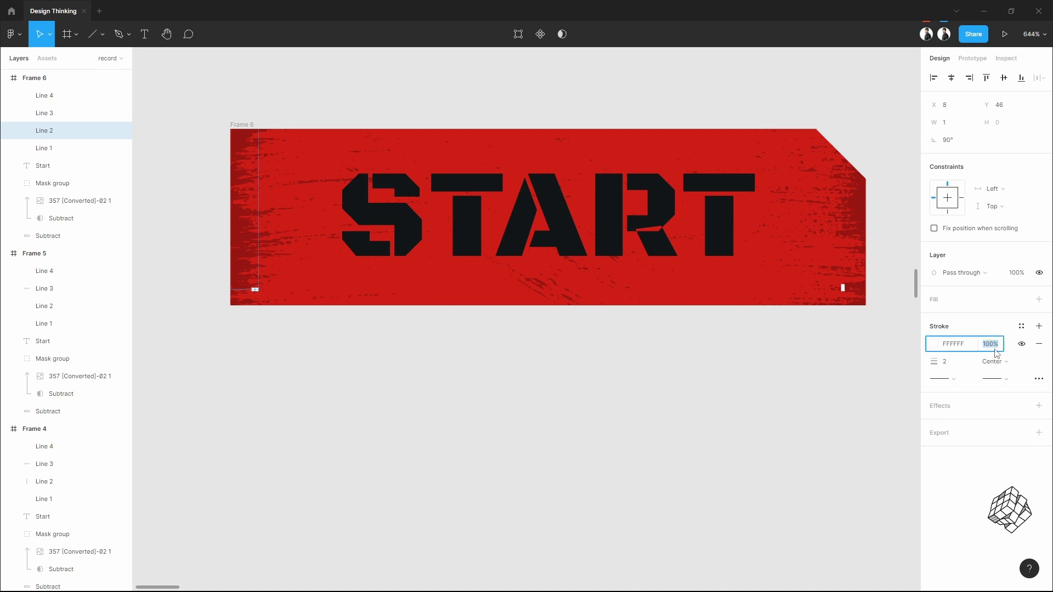
click(795, 384)
scroll(784, 381, down, 6)
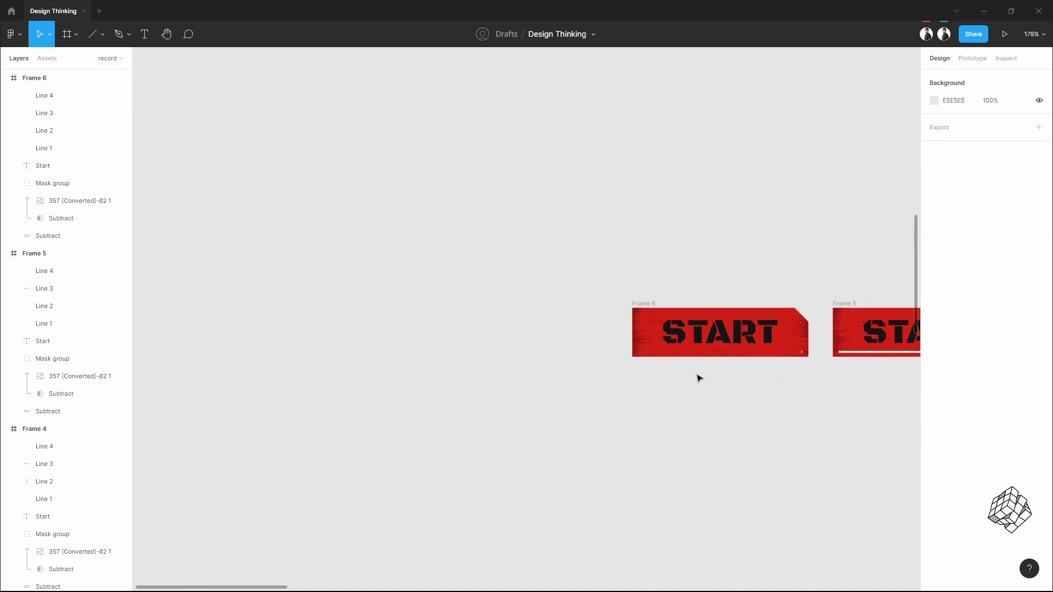
Duplicate Frame 6 to its left and set the copy's remaining bottom line to 0% stroke opacity
drag(639, 297, 416, 294)
scroll(613, 312, up, 5)
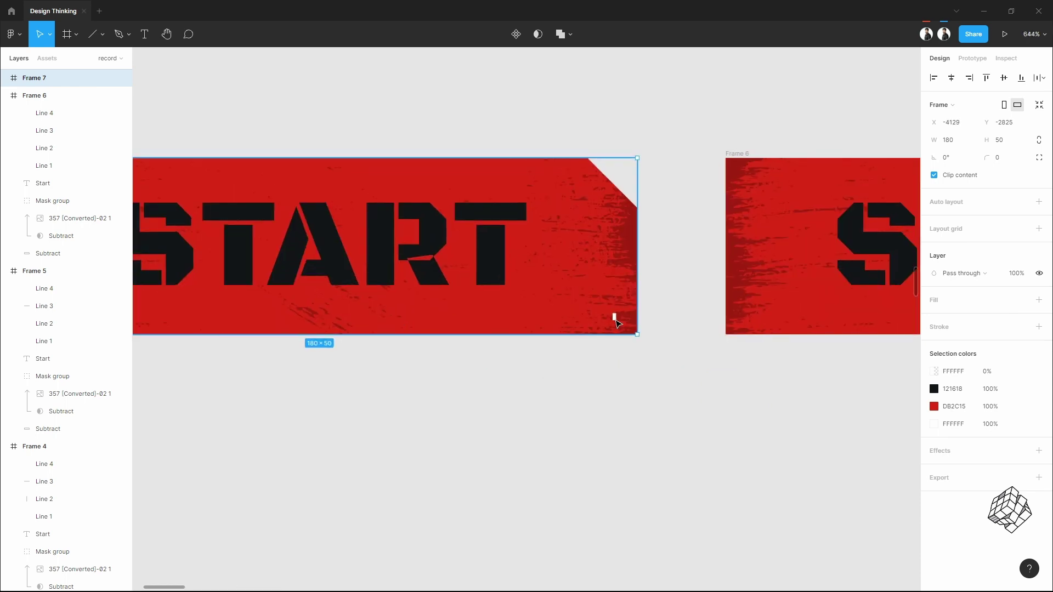
click(615, 321)
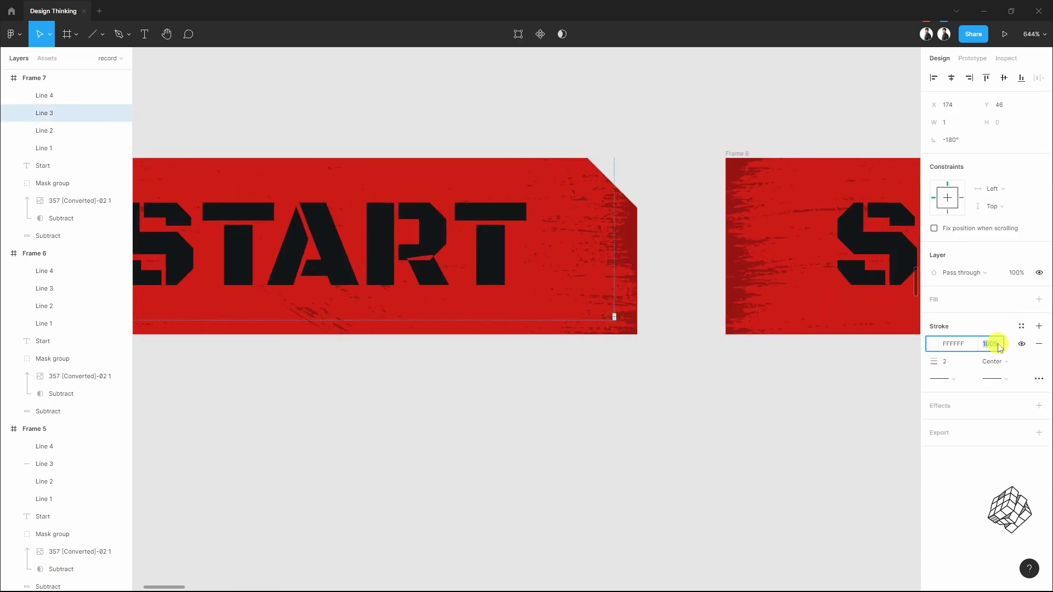
click(799, 416)
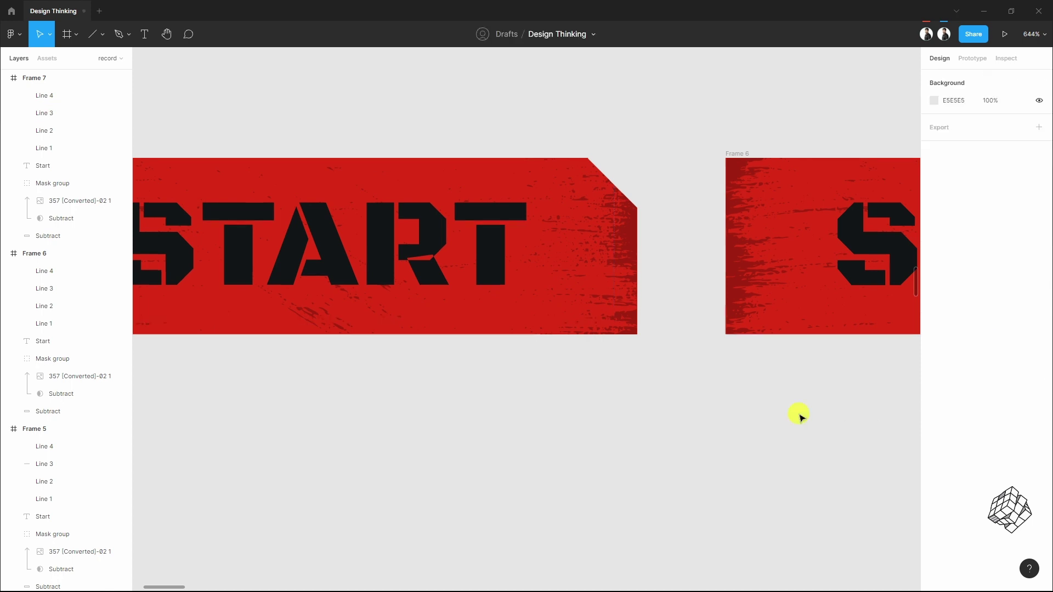
Duplicate the fully outlined Frame 2 to its right and set the copy's START text fill to white
scroll(828, 395, down, 5)
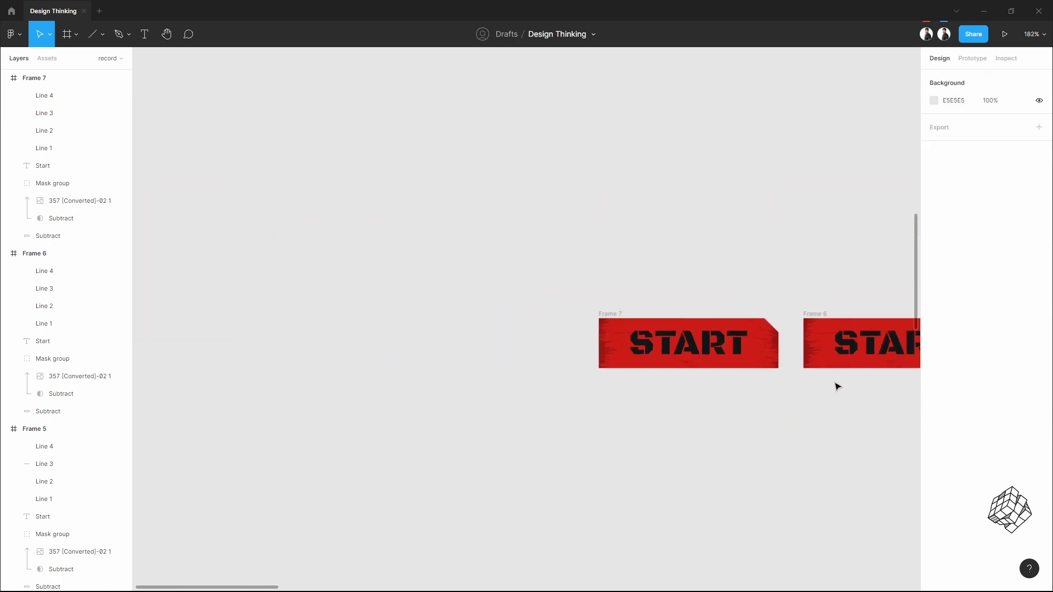
scroll(656, 393, right, 3)
scroll(656, 393, right, 10)
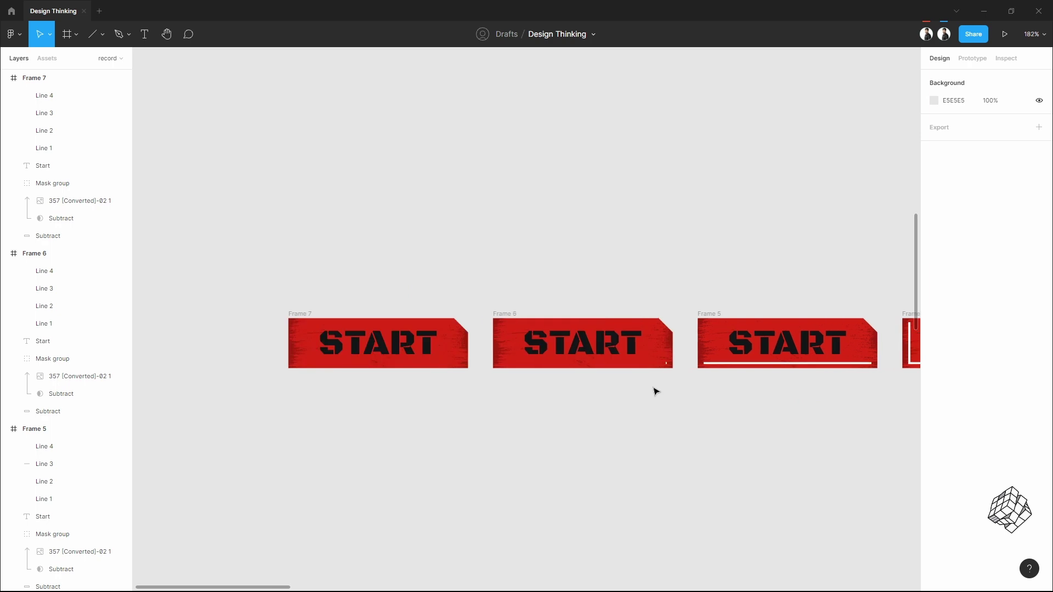
scroll(677, 354, up, 3)
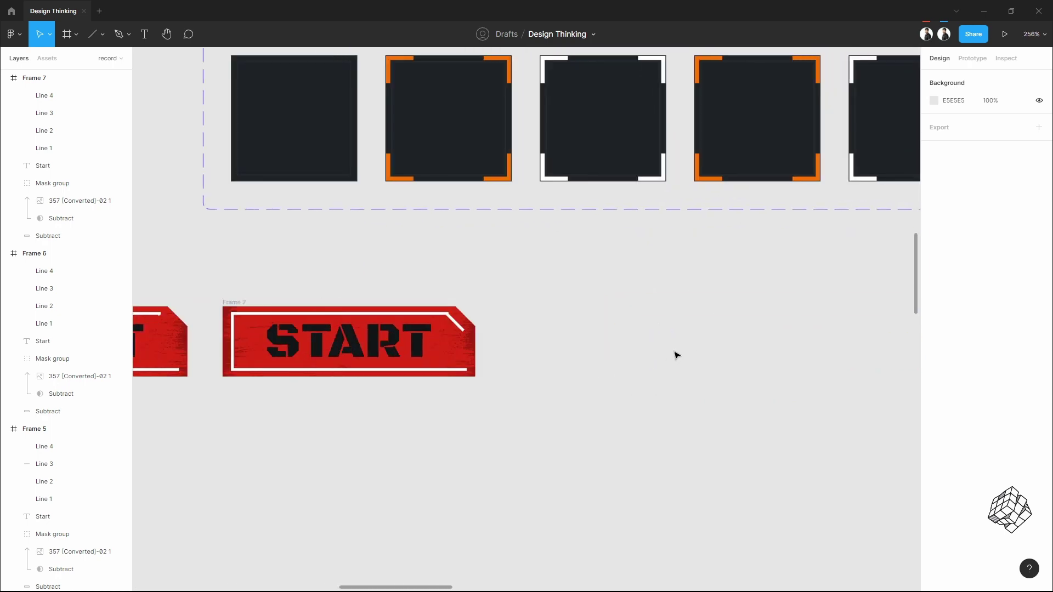
click(239, 303)
drag(239, 303, 527, 303)
click(623, 344)
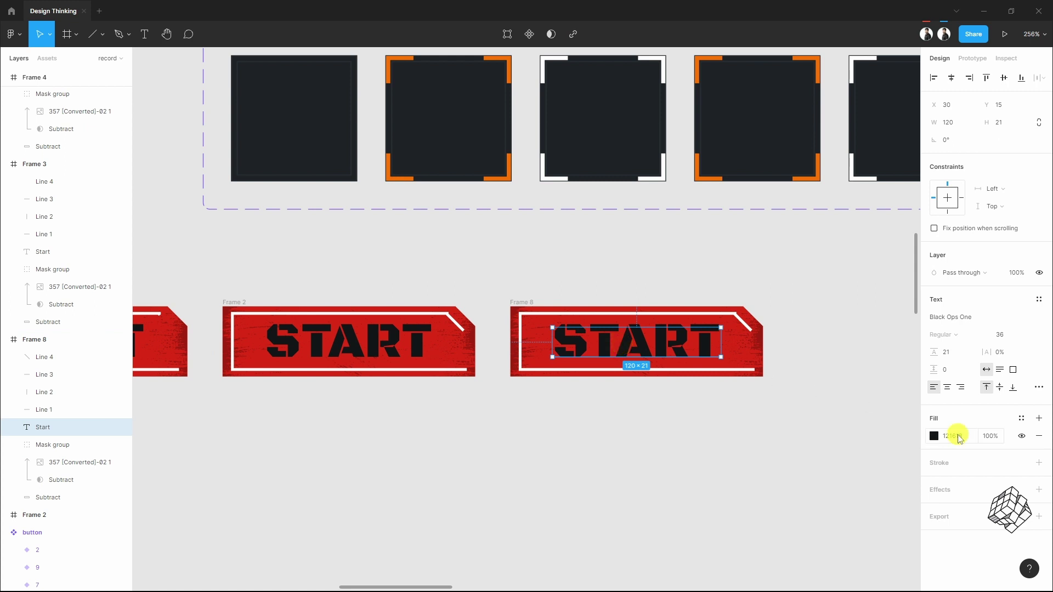
click(765, 502)
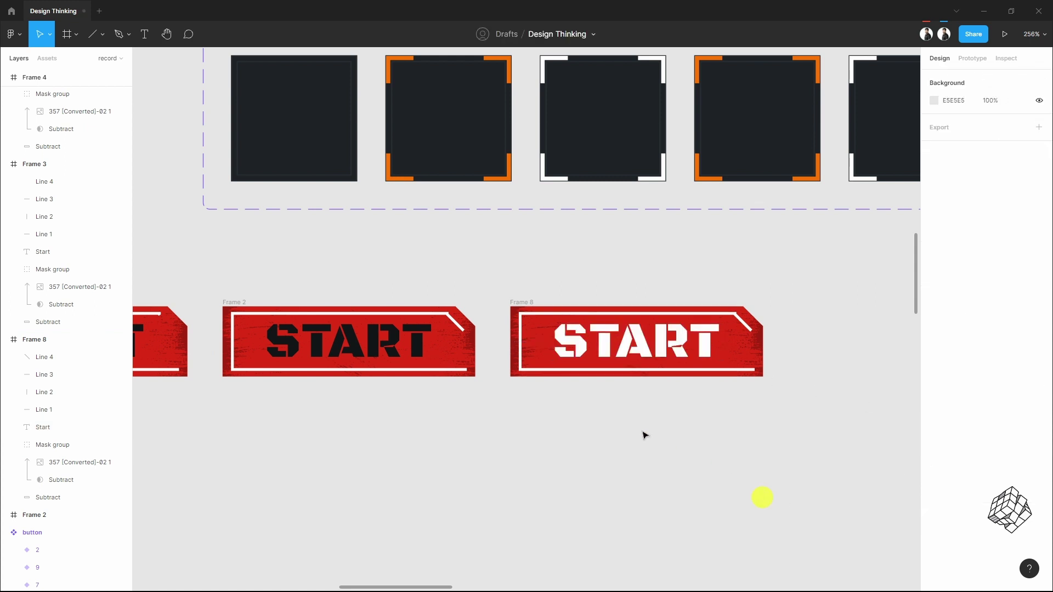
Duplicate the black-text and white-text button frames as a pair twice, continuing the row to the right with 25 spacing
scroll(644, 435, down, 6)
drag(705, 444, 587, 443)
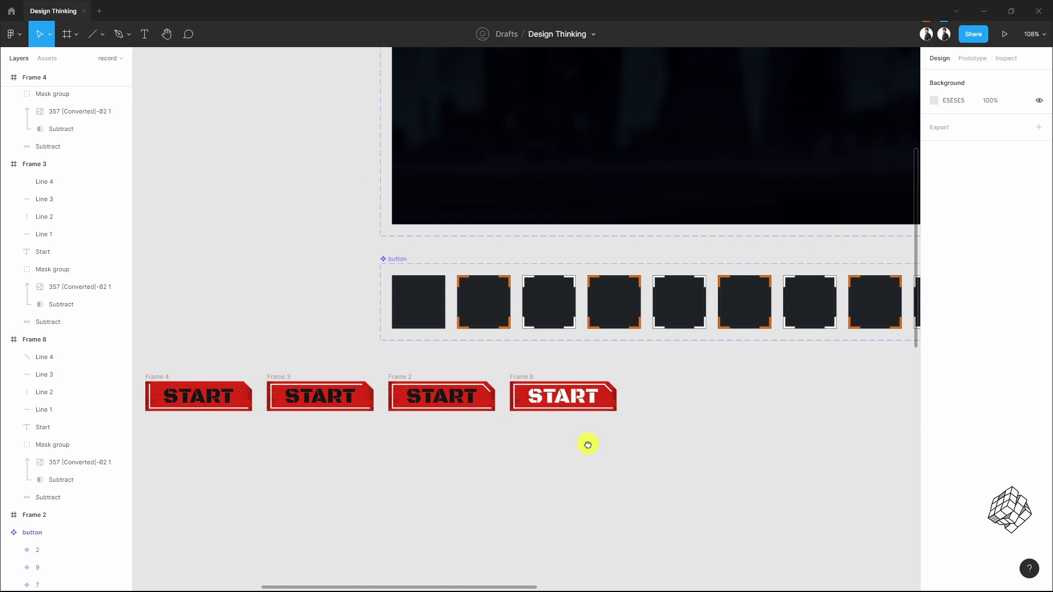
click(365, 375)
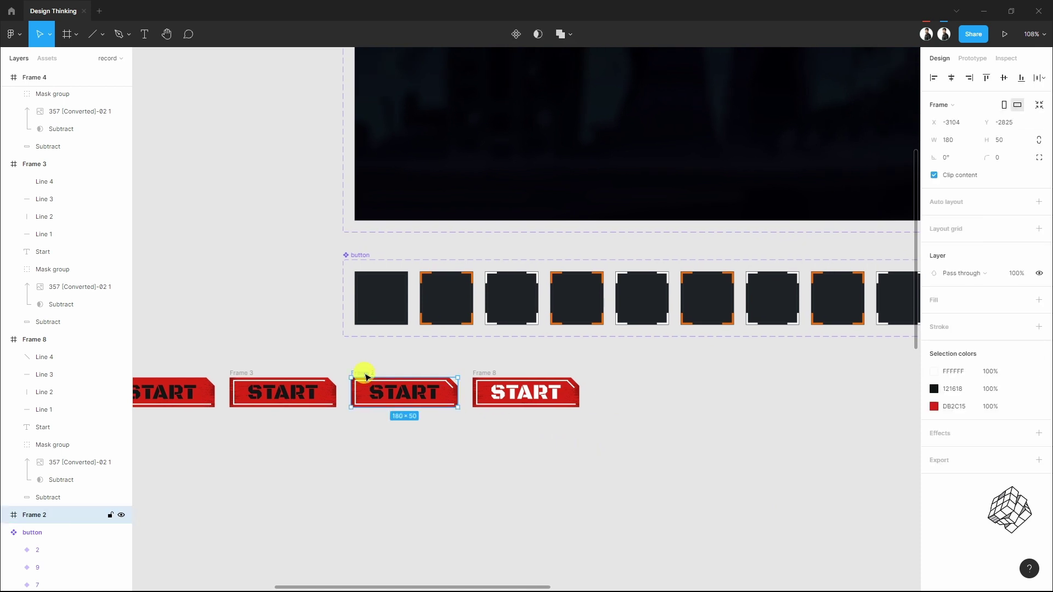
shift+click(490, 374)
drag(365, 376, 607, 376)
scroll(636, 463, right, 5)
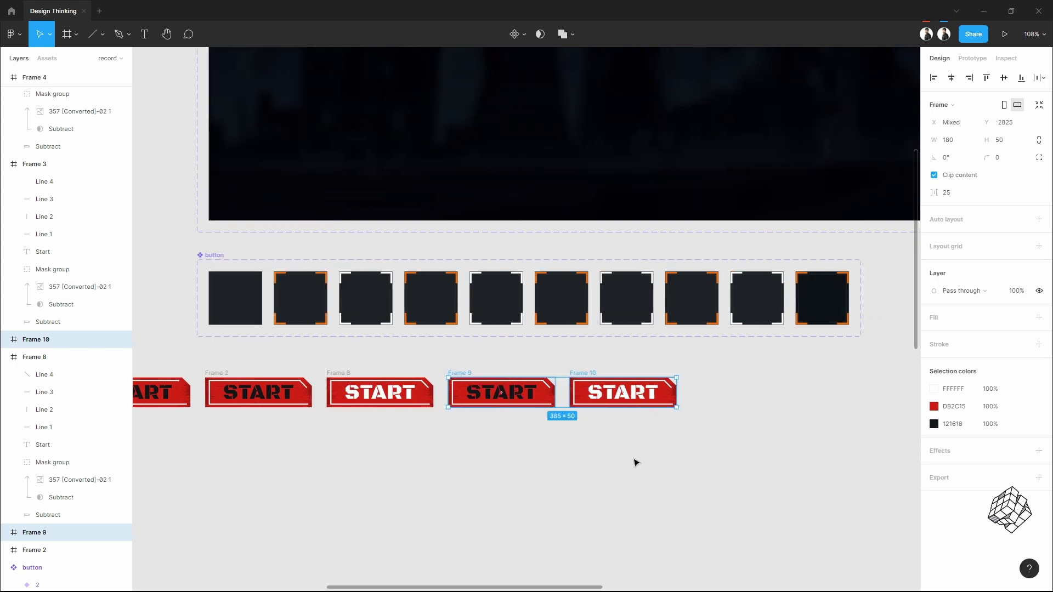
key(ctrl+d)
click(632, 455)
Turn each of the first six START button frames, Frame 7 through Frame 2, into its own component
scroll(804, 472, down, 5)
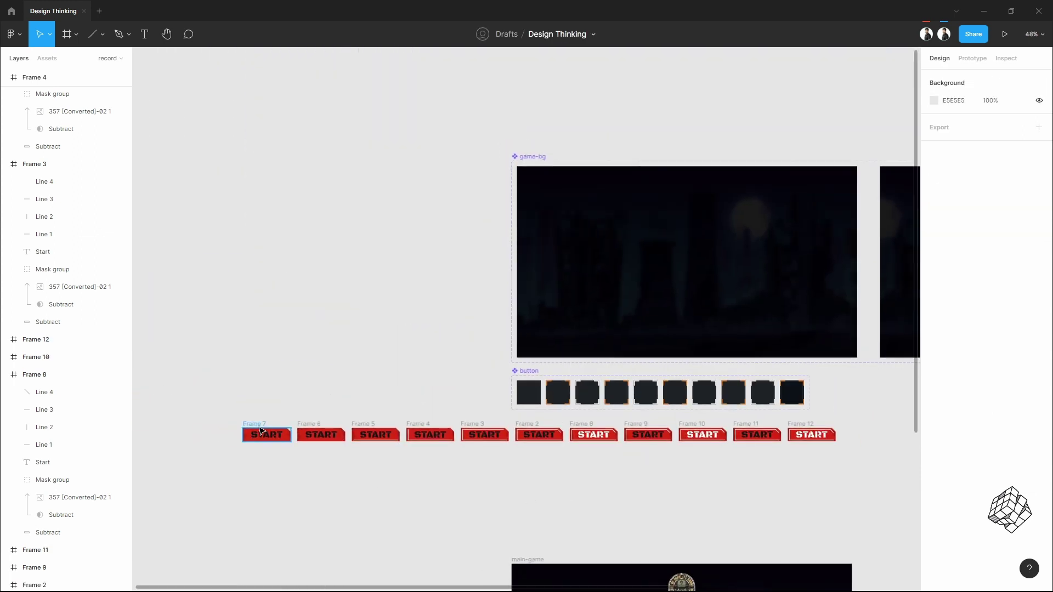
click(259, 427)
key(ctrl+alt+k)
click(308, 427)
key(ctrl+alt+k)
click(364, 431)
key(ctrl+alt+k)
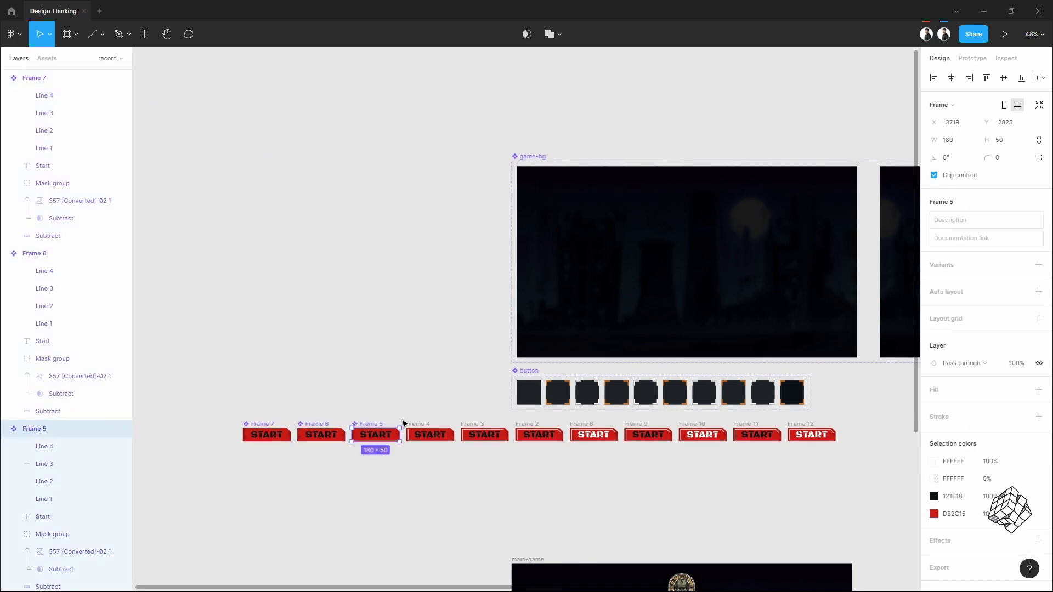
click(422, 431)
key(ctrl+alt+k)
click(477, 429)
key(ctrl+alt+k)
click(533, 428)
key(ctrl+alt+k)
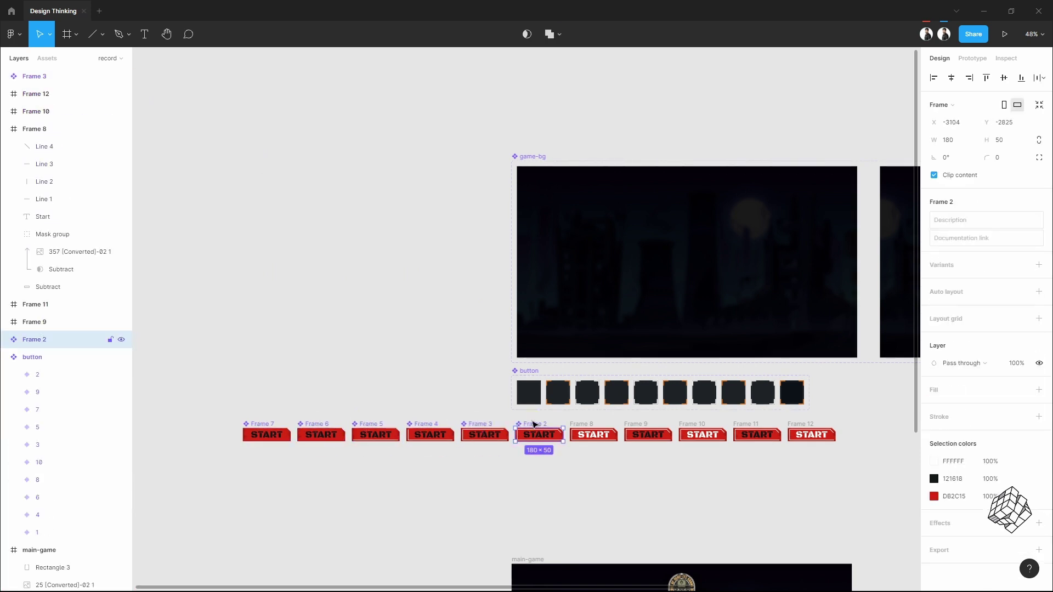
Turn each of the remaining START button frames, Frame 8 through Frame 12, into its own component
click(589, 430)
key(ctrl+alt+k)
click(645, 430)
key(ctrl+alt+k)
click(700, 430)
key(ctrl+alt+k)
click(757, 427)
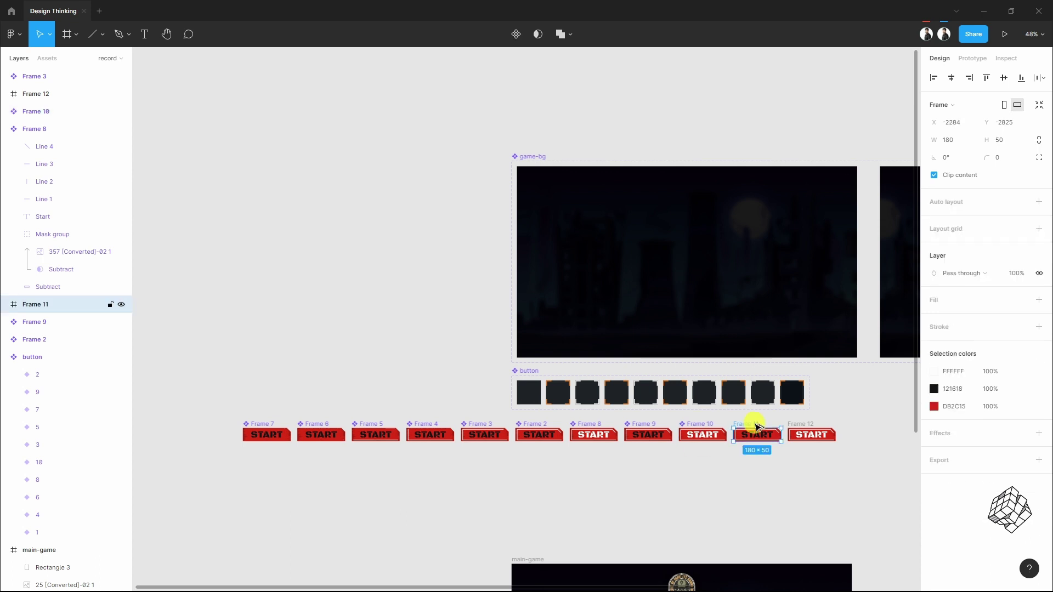
key(ctrl+alt+k)
click(807, 431)
key(ctrl+alt+k)
Combine all eleven START button components in the row into one variant set
click(201, 207)
drag(220, 420, 858, 464)
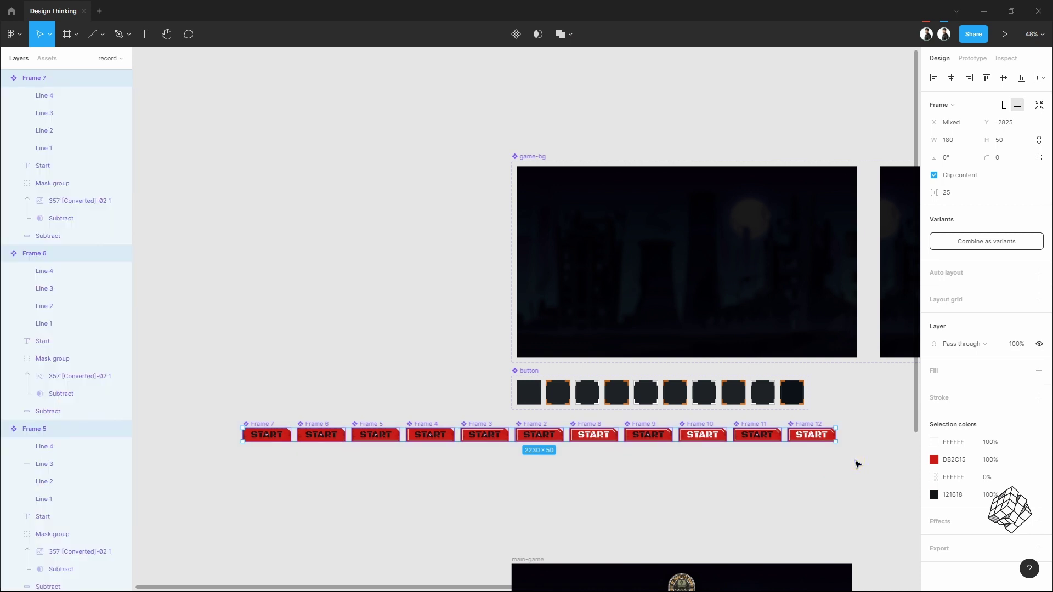
click(973, 243)
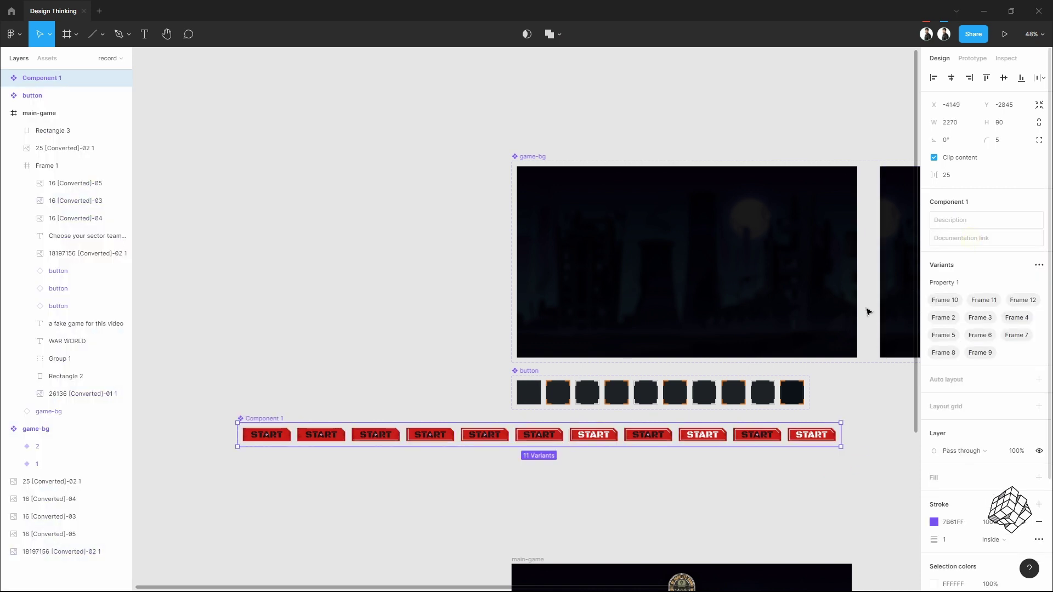
Rename the new variant set to start-button and move it directly beneath the button component set, aligned with its left edge
double_click(44, 79)
text(sta)
click(217, 158)
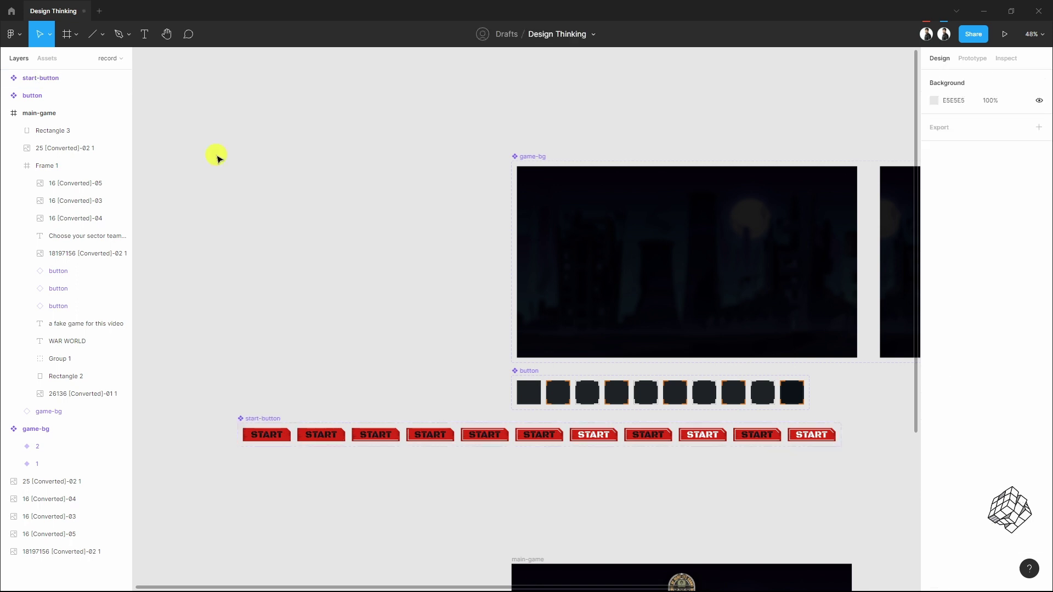
drag(296, 431, 530, 428)
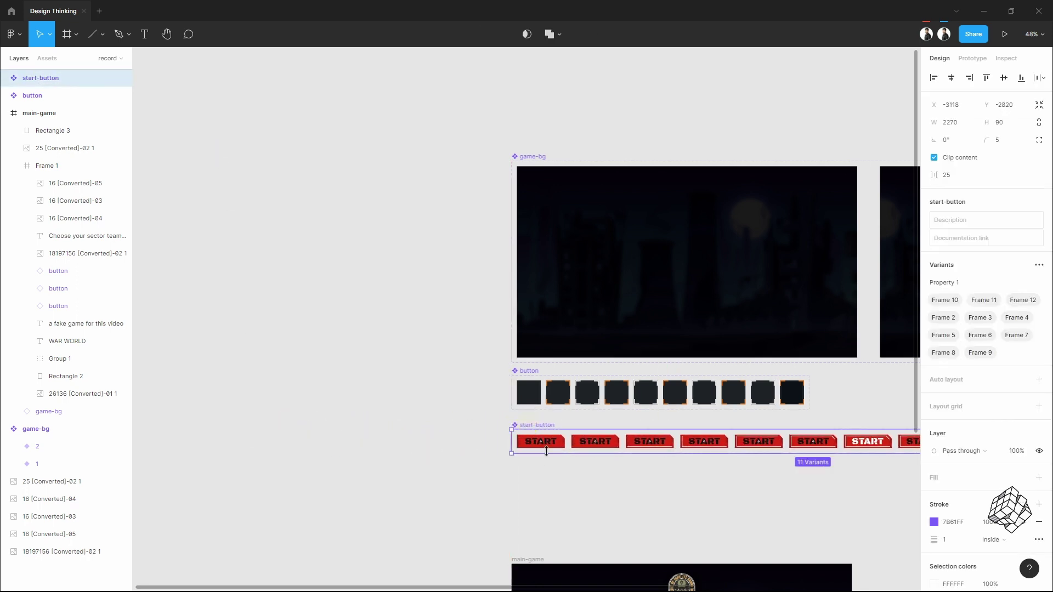
Link the outline-free Frame 7 variant to Frame 6 with an on-click Change to interaction
scroll(547, 450, up, 10)
click(972, 58)
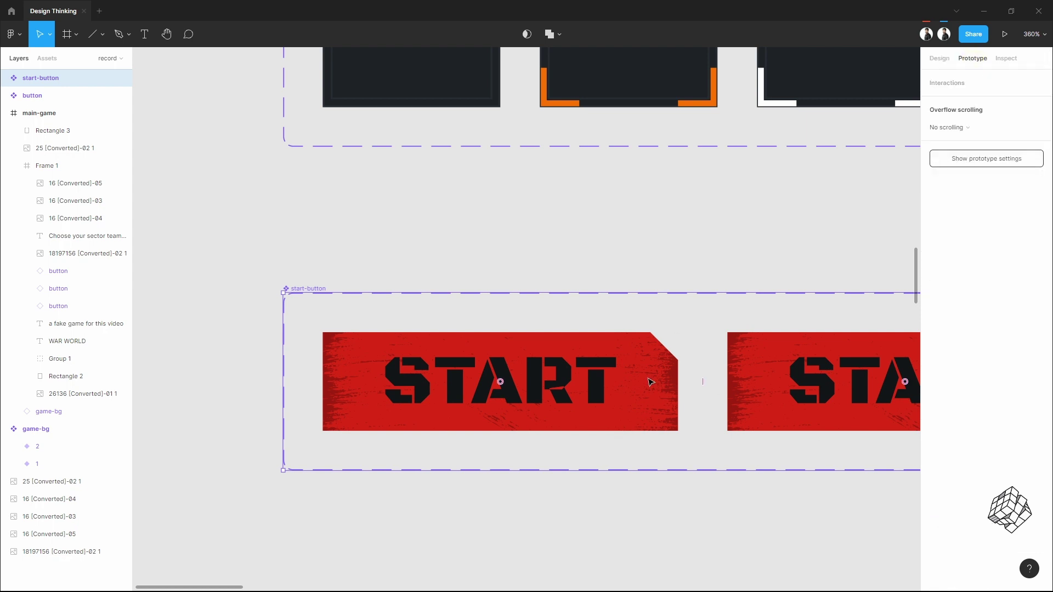
scroll(644, 383, right, 1)
scroll(640, 388, right, 5)
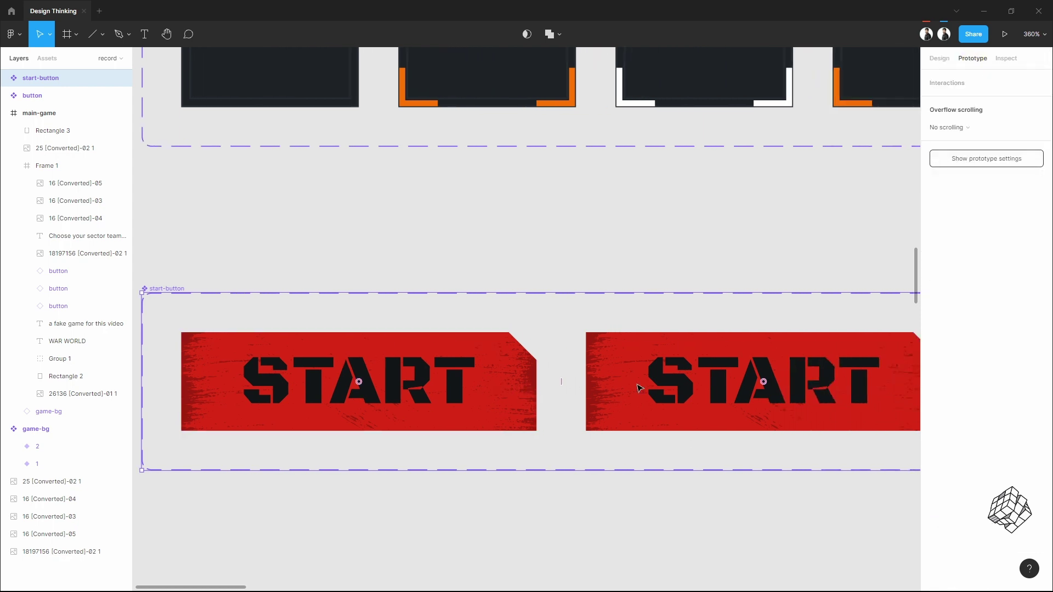
click(516, 384)
drag(589, 387, 599, 380)
click(834, 127)
click(835, 128)
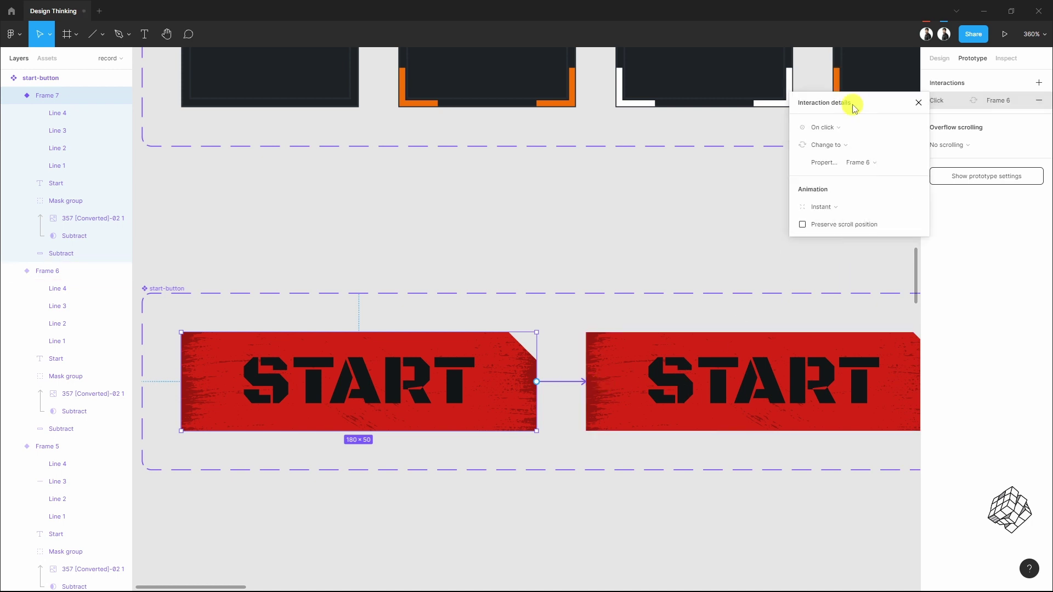
Set the animation from Frame 7 to Frame 6 to Smart animate with Ease in and out and a 100ms duration
scroll(737, 319, right, 5)
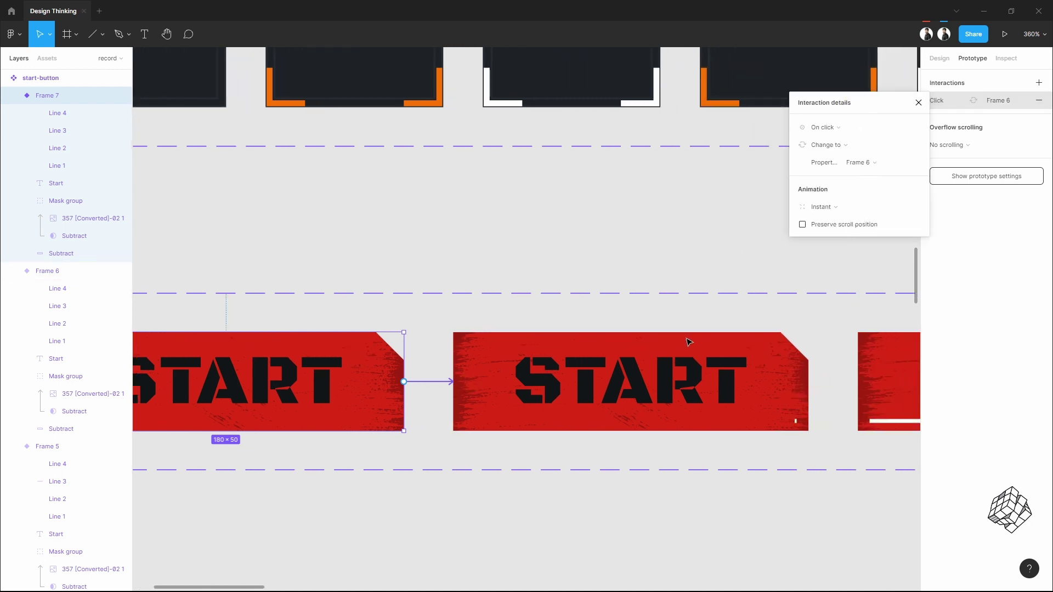
click(858, 211)
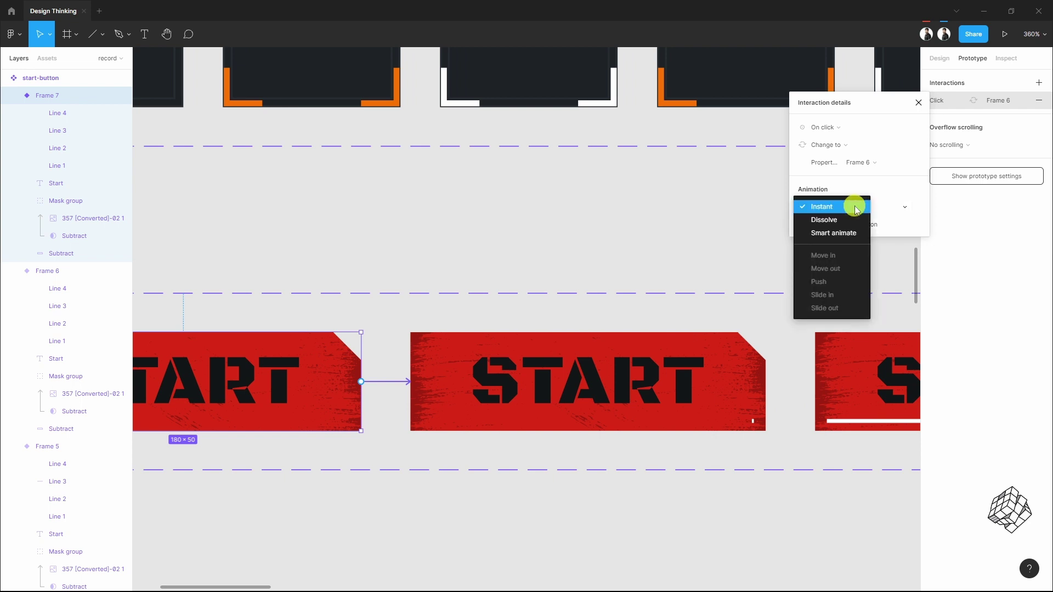
click(852, 237)
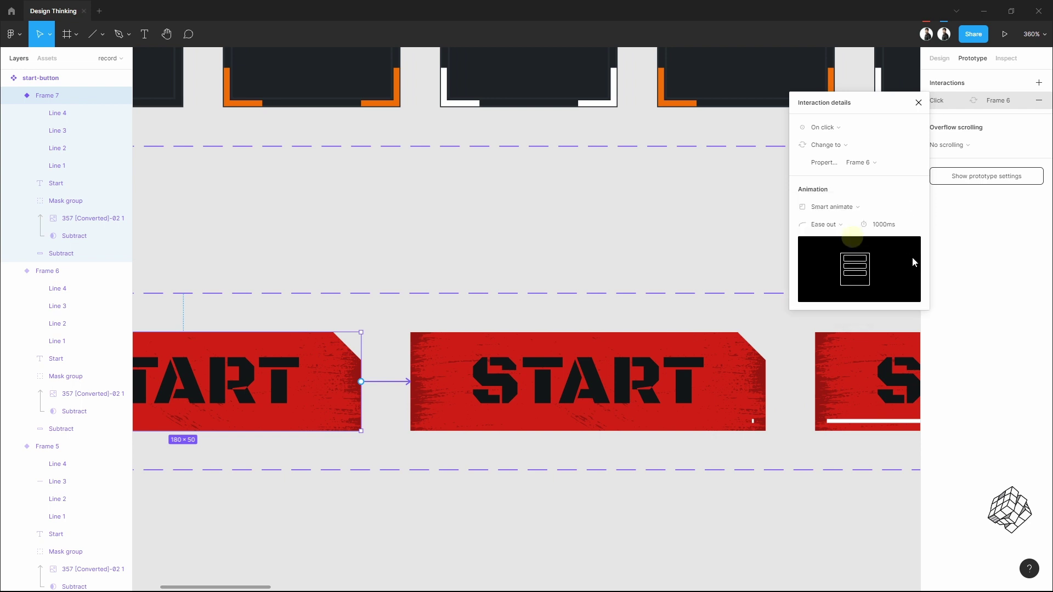
click(885, 229)
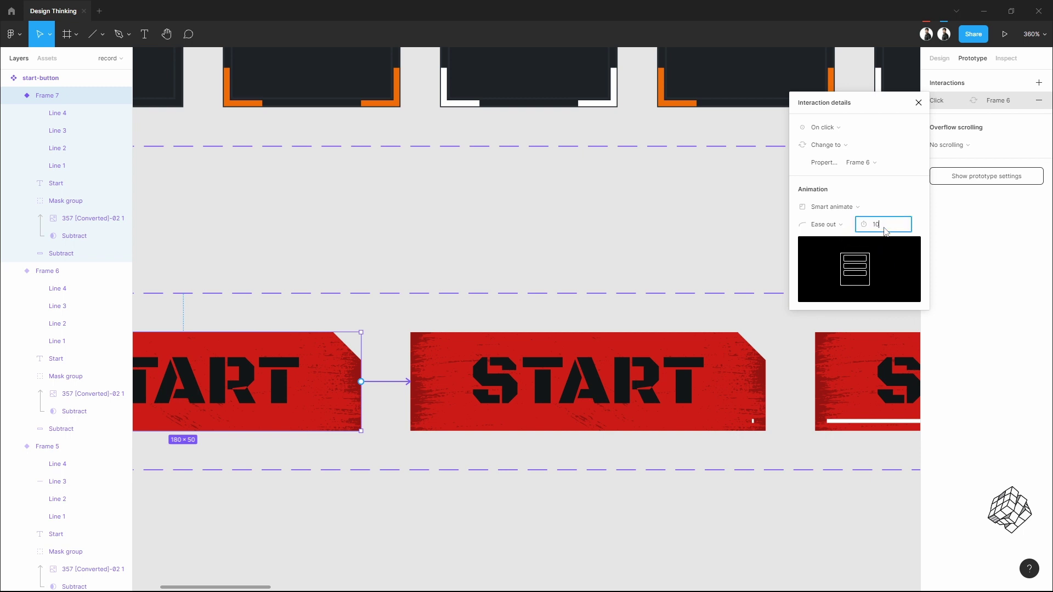
key(Return)
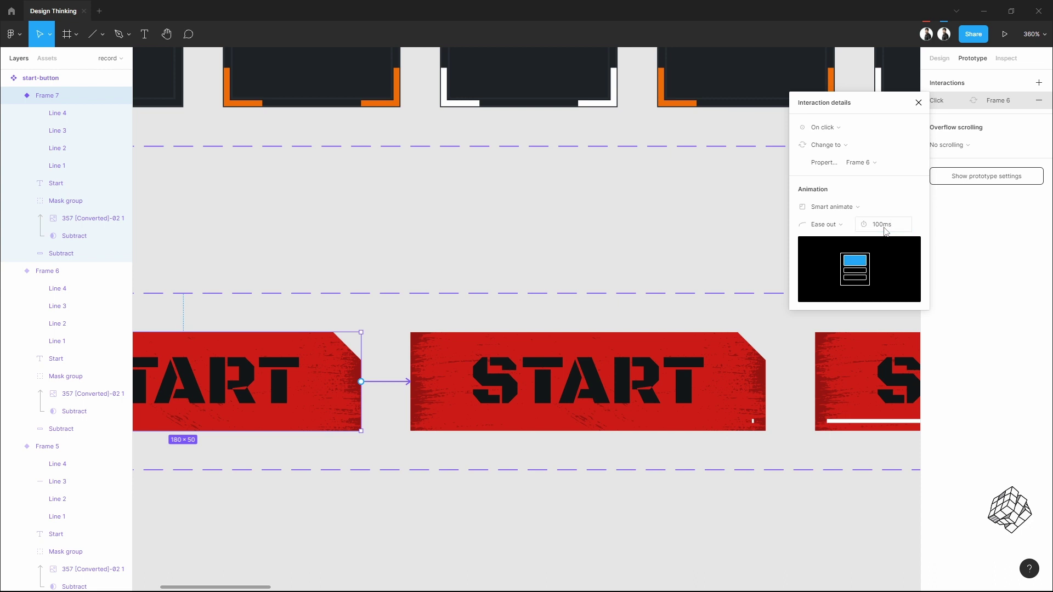
click(833, 225)
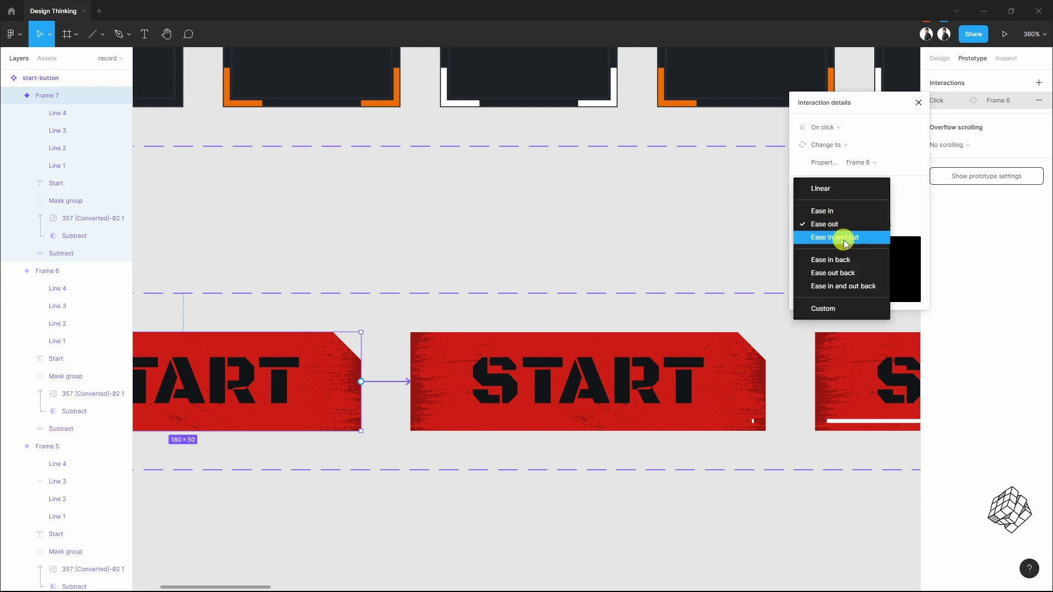
click(843, 239)
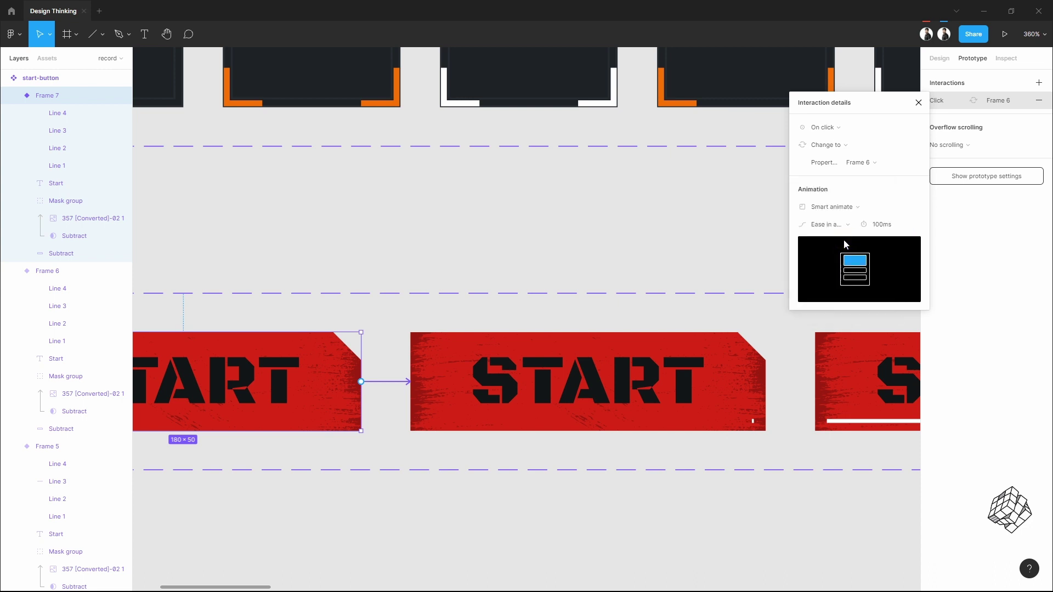
Link the Frame 6 variant to Frame 5, triggered after a delay of 20ms
scroll(629, 364, right, 10)
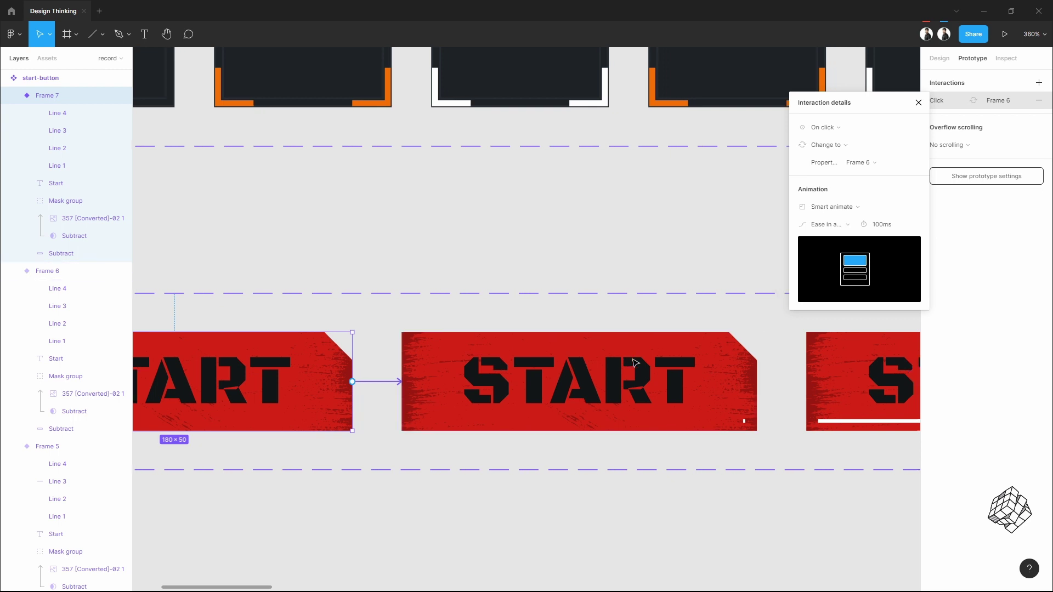
click(433, 389)
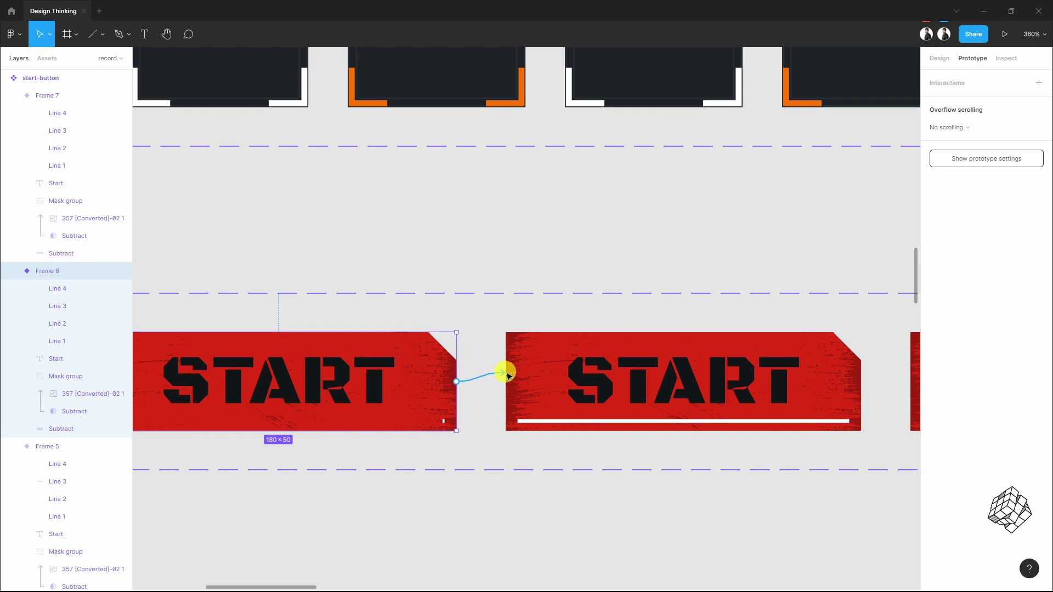
drag(508, 376, 508, 375)
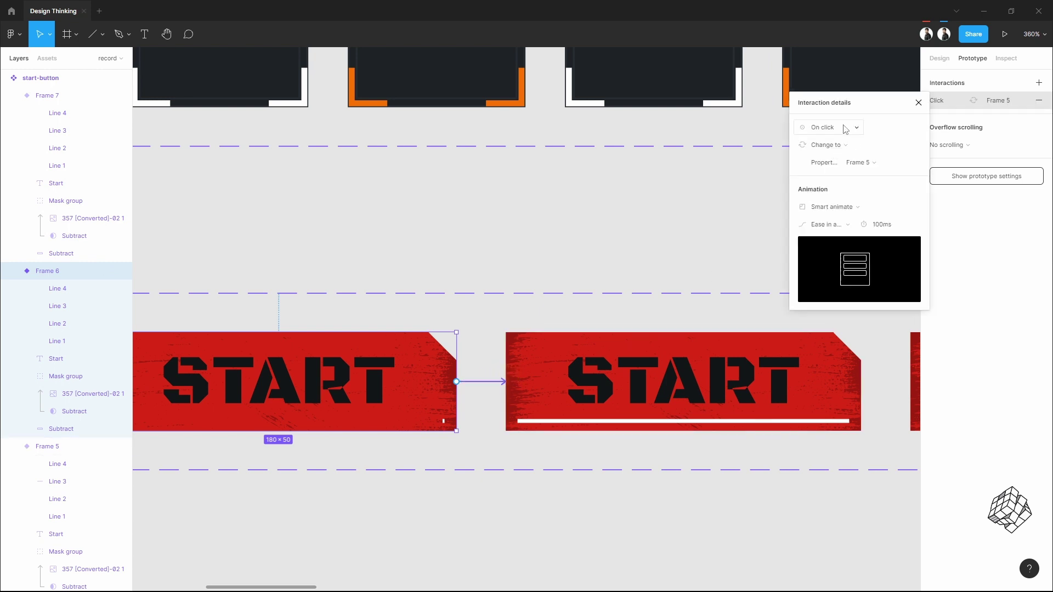
click(845, 129)
click(849, 262)
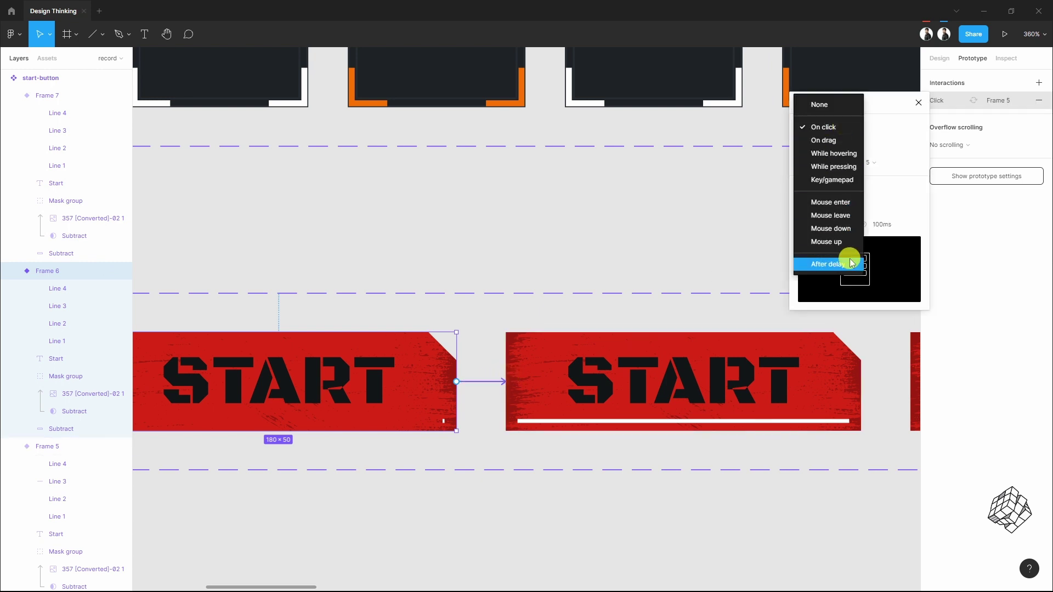
click(893, 136)
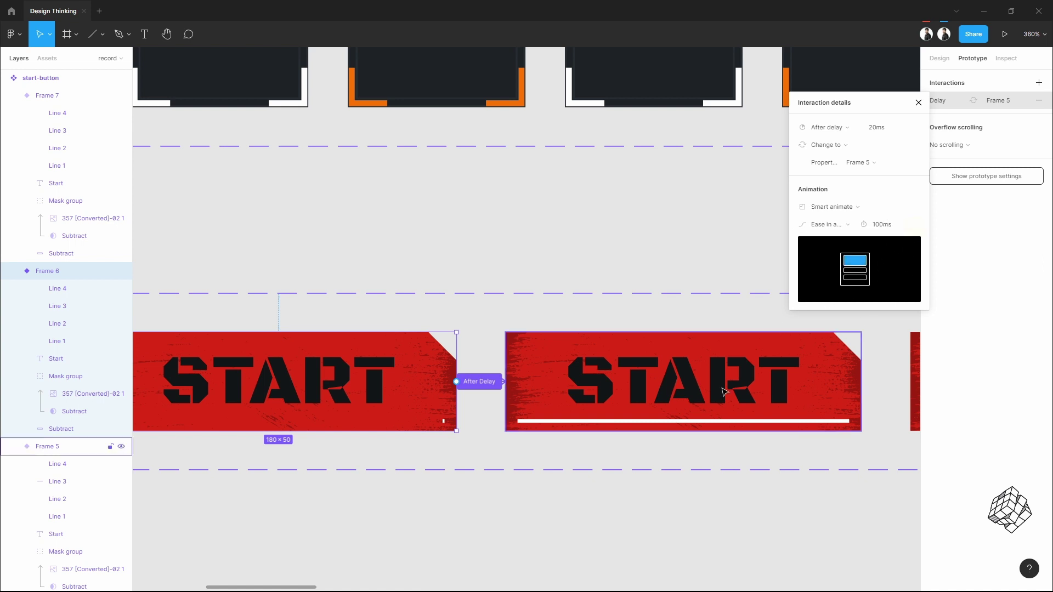
Link the Frame 5 variant to Frame 4, triggered after a delay of 20ms
scroll(724, 392, right, 6)
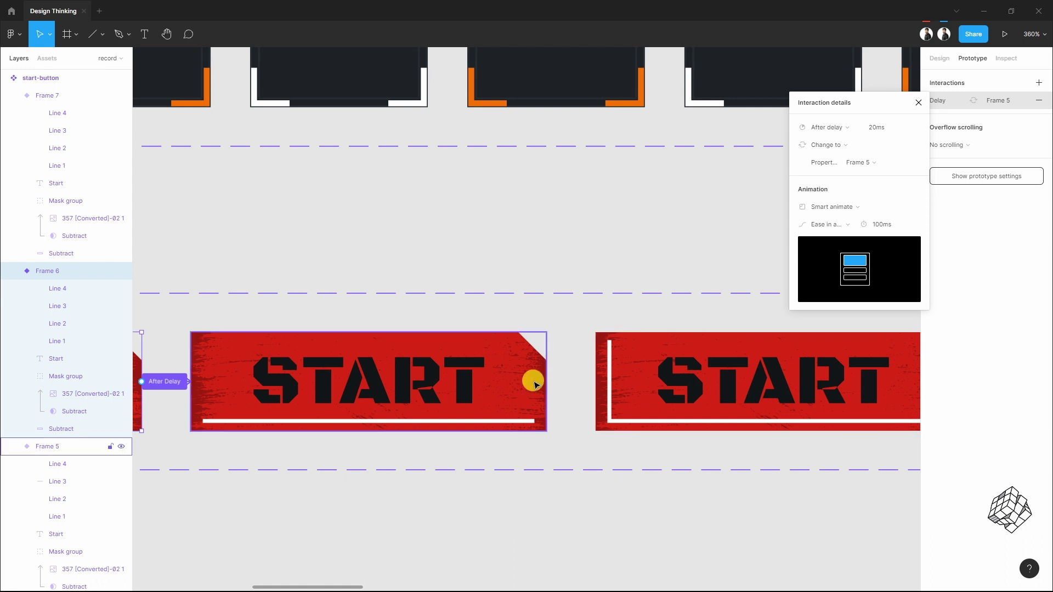
click(535, 384)
drag(586, 377, 710, 378)
click(828, 127)
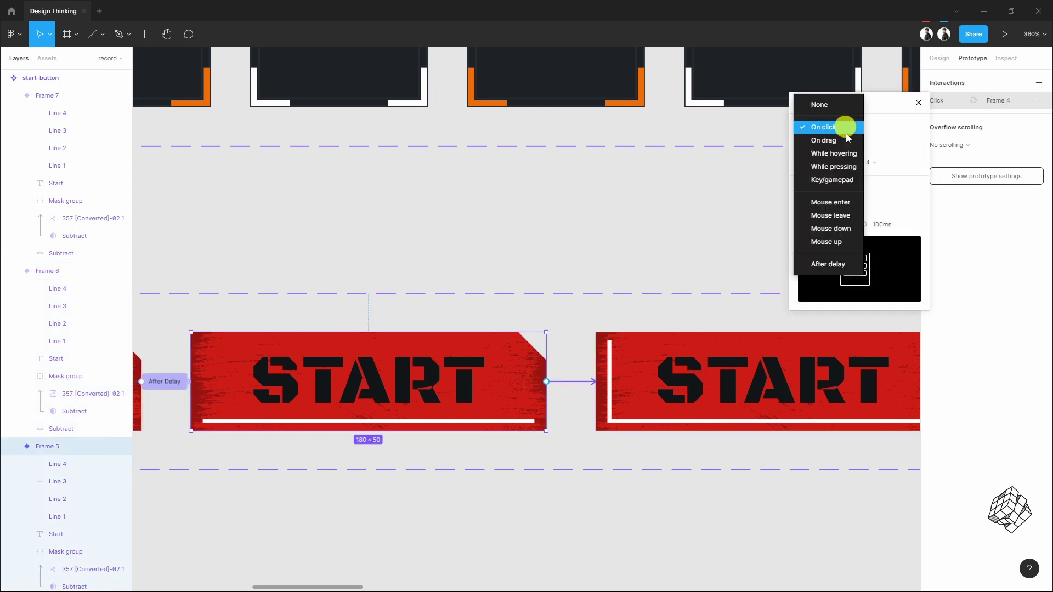
click(823, 269)
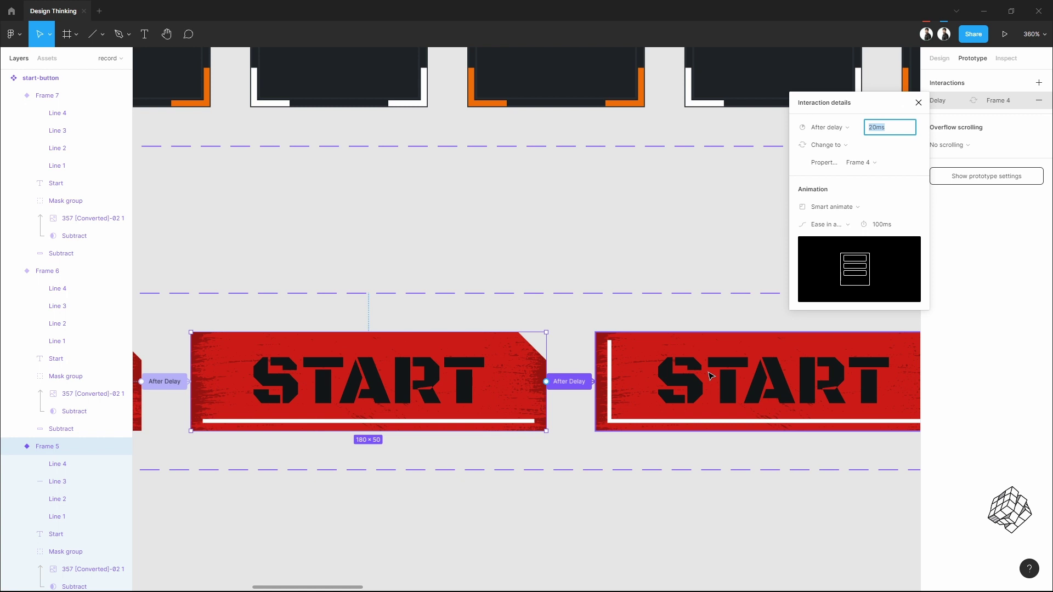
Link the Frame 4 variant to Frame 3, triggered after a delay of 20ms
scroll(710, 376, right, 5)
click(611, 378)
drag(637, 381, 713, 376)
click(828, 128)
click(826, 264)
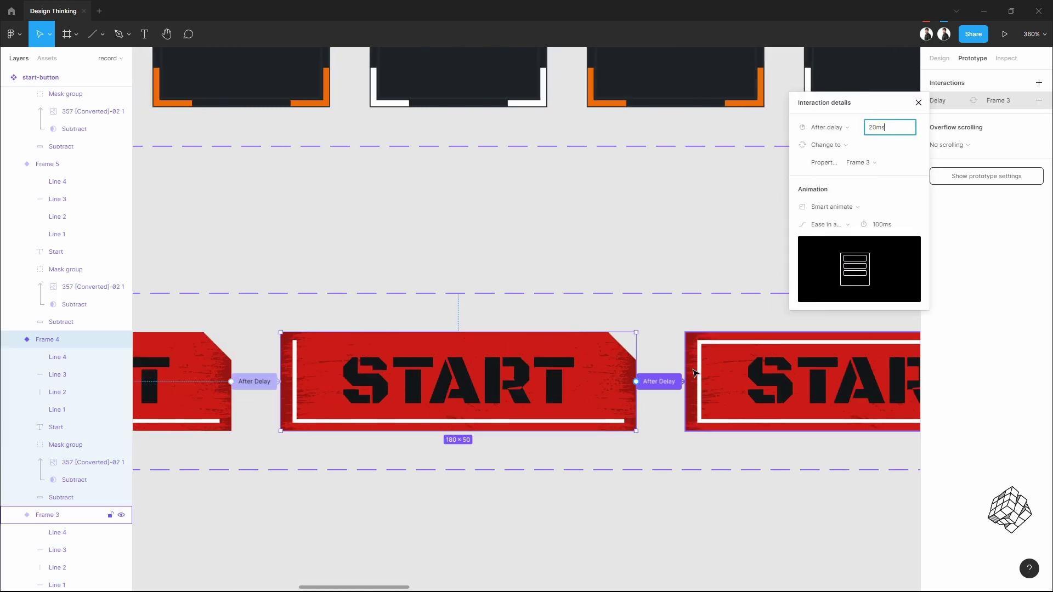
Link the Frame 3 variant to the fully outlined Frame 2 with an After delay trigger
scroll(694, 373, right, 5)
click(527, 381)
click(828, 127)
drag(547, 381, 724, 379)
click(801, 282)
Link the Frame 2 variant to the white-text Frame 8 with an After delay trigger
scroll(603, 384, right, 2)
click(587, 389)
click(828, 128)
click(823, 264)
Link the white-text Frame 8 variant to the black-text Frame 9 with an After delay trigger
scroll(658, 384, right, 5)
click(659, 384)
scroll(724, 378, right, 2)
click(828, 127)
click(823, 265)
Link the black-text Frame 9 variant to the white-text Frame 10 with an After delay trigger
scroll(603, 383, right, 5)
click(525, 392)
drag(537, 381, 608, 376)
click(828, 127)
click(817, 280)
Link the white-text Frame 10 variant to Frame 11, triggered after a delay of 20ms
scroll(604, 384, right, 5)
click(431, 393)
drag(462, 382, 532, 379)
click(828, 127)
click(813, 293)
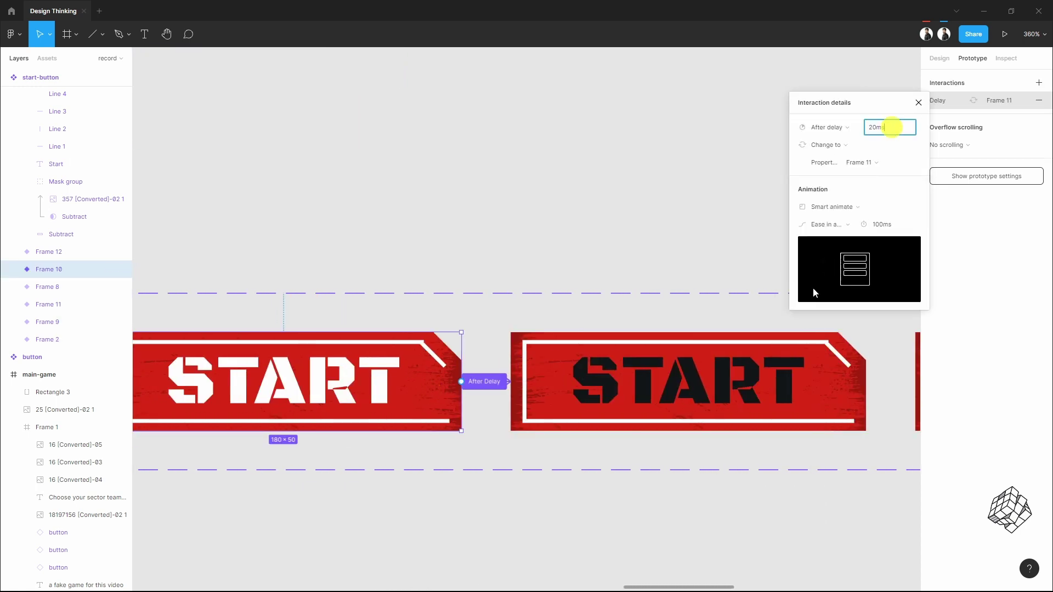
Link the black-text Frame 11 variant to the final white-text Frame 12 with an After delay trigger
scroll(658, 383, right, 5)
click(439, 393)
drag(466, 381, 564, 374)
click(828, 127)
click(828, 262)
click(889, 128)
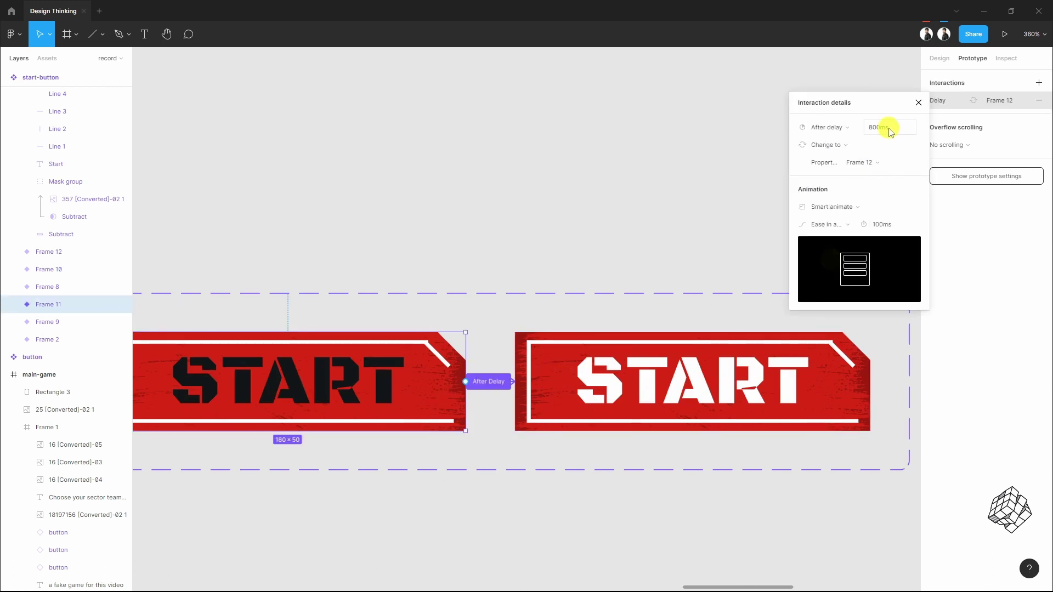
click(741, 190)
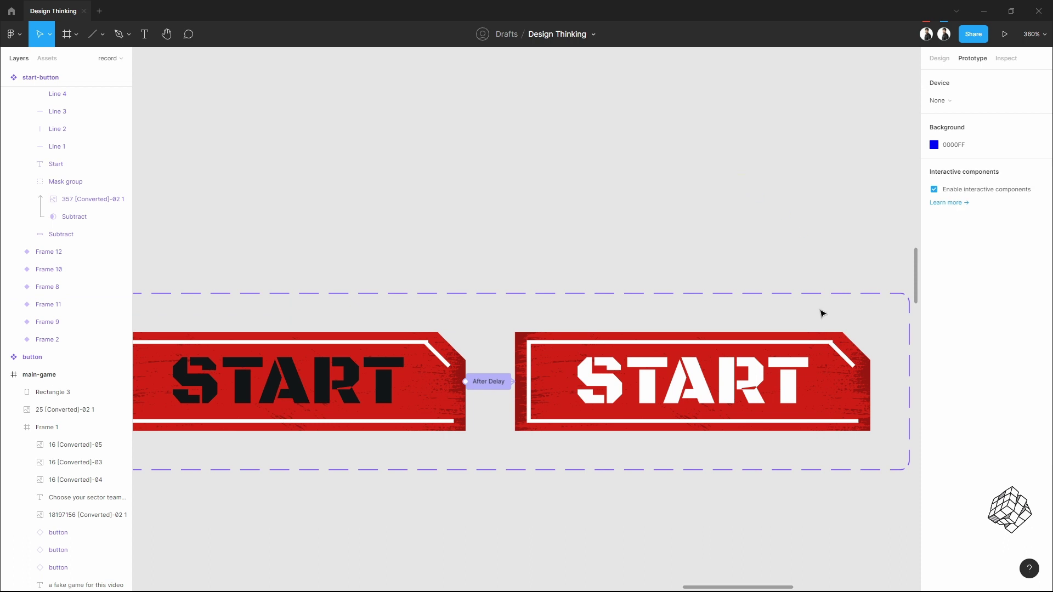
Place an instance of the start-button component in the main-game frame, centred below the sector team panel inside the orange border
scroll(821, 313, down, 10)
scroll(397, 340, left, 2)
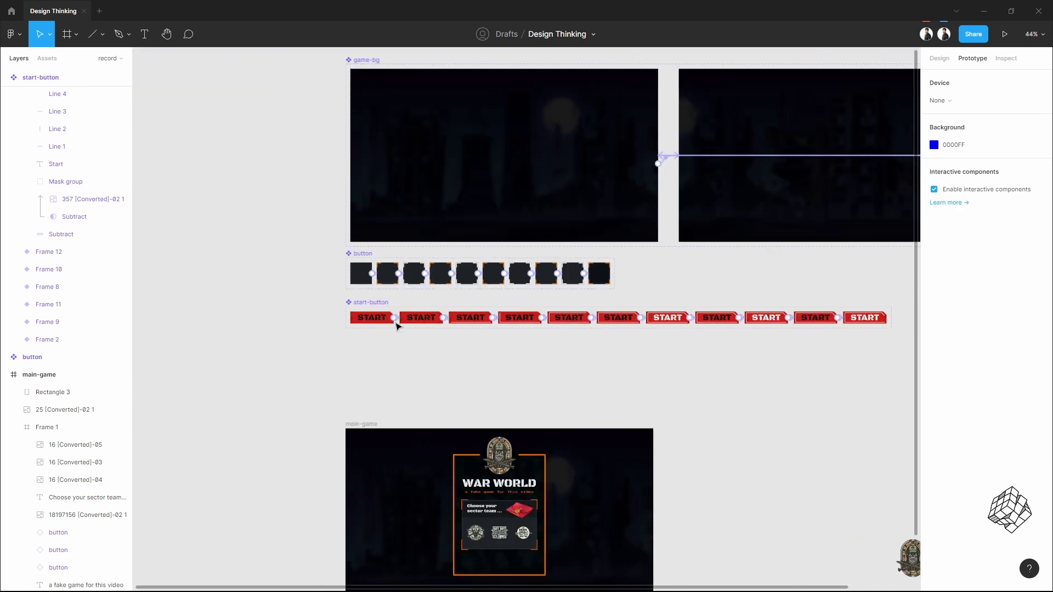
scroll(439, 351, down, 5)
scroll(491, 369, up, 10)
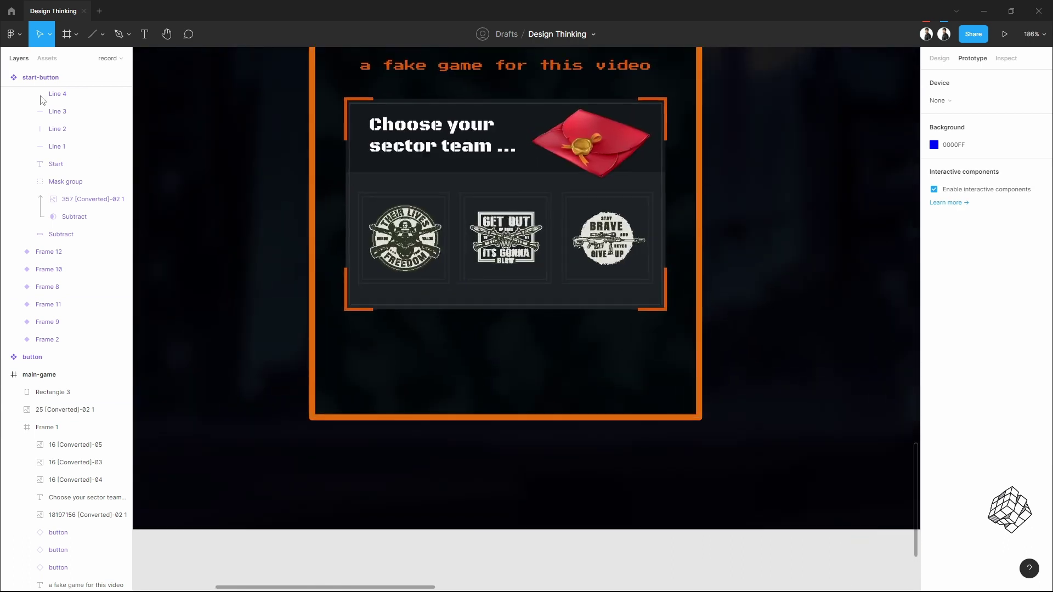
click(6, 77)
click(48, 60)
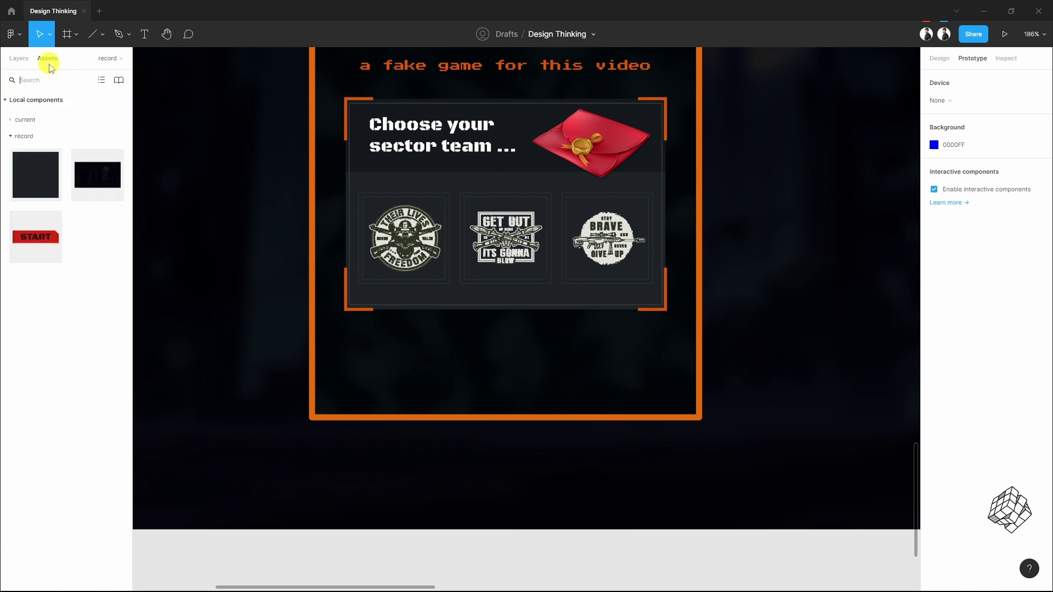
drag(48, 237, 547, 363)
scroll(547, 363, down, 5)
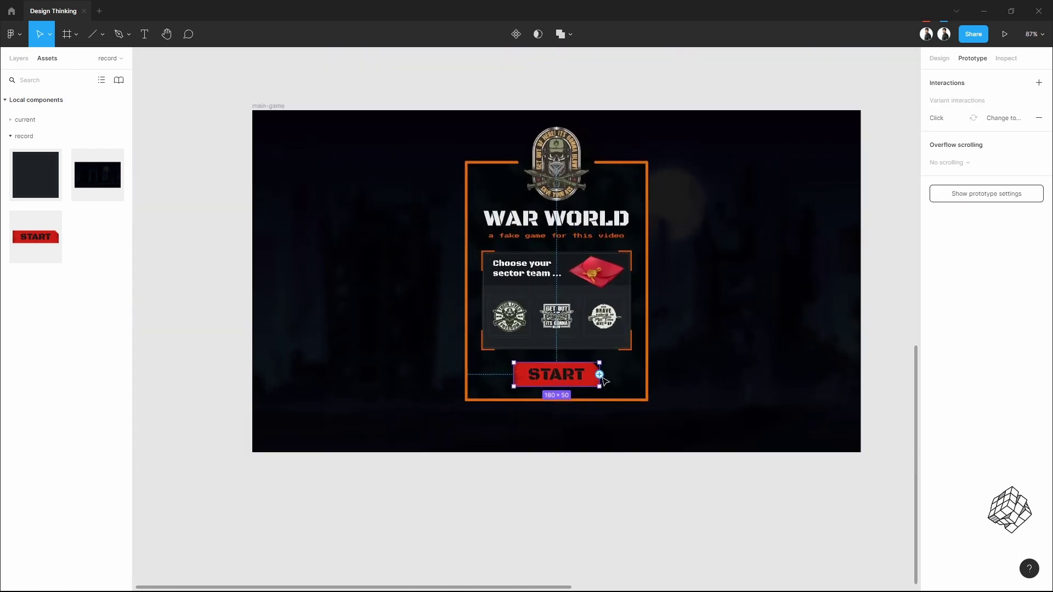
scroll(713, 279, up, 1)
scroll(653, 282, up, 1)
scroll(654, 283, up, 2)
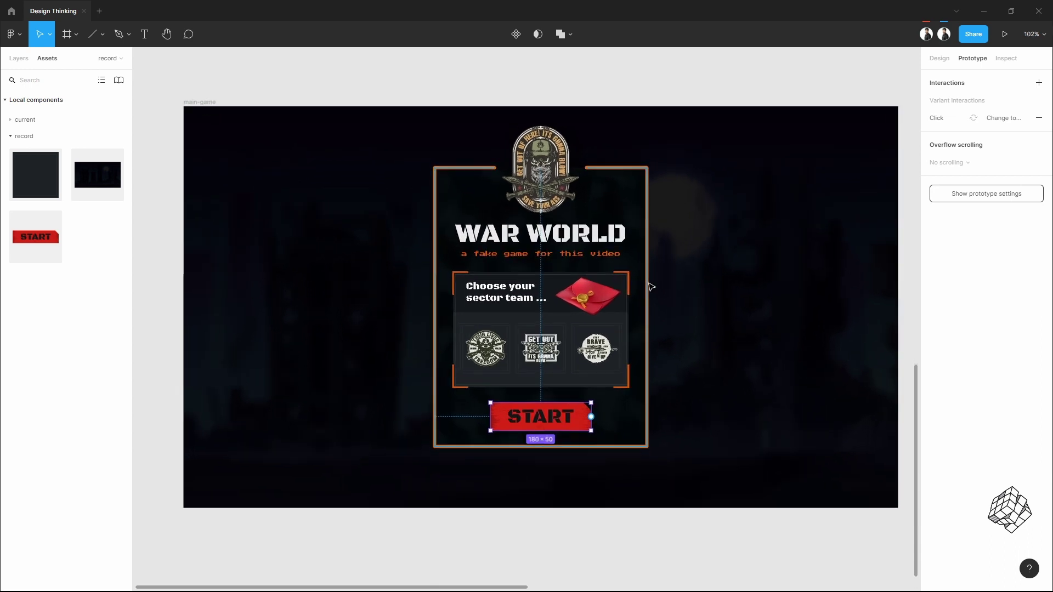
Set the prototype background colour to 000000 and run a preview of the main-game frame
click(618, 81)
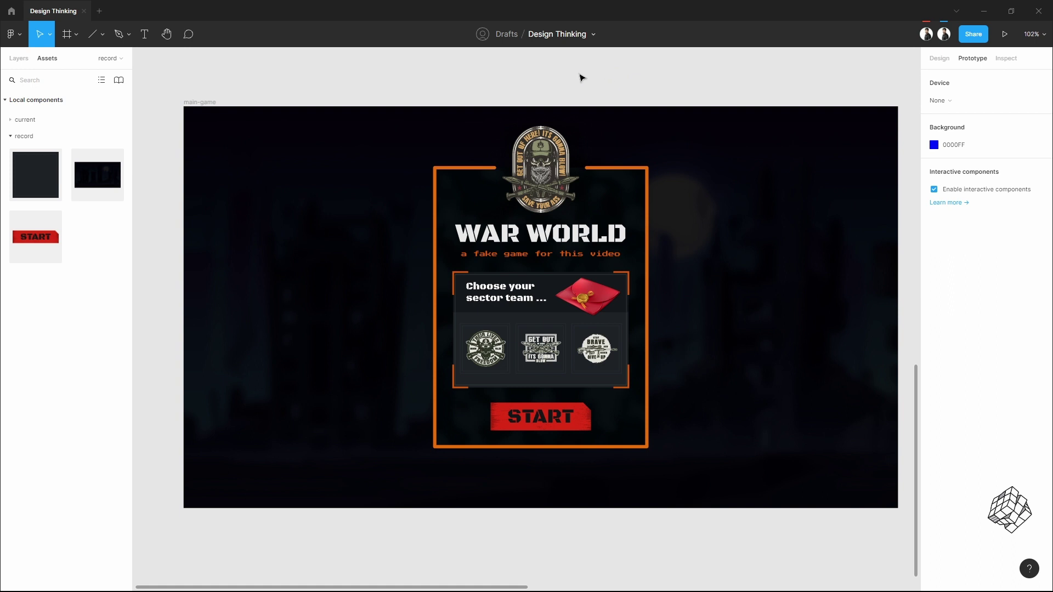
click(211, 102)
click(1004, 34)
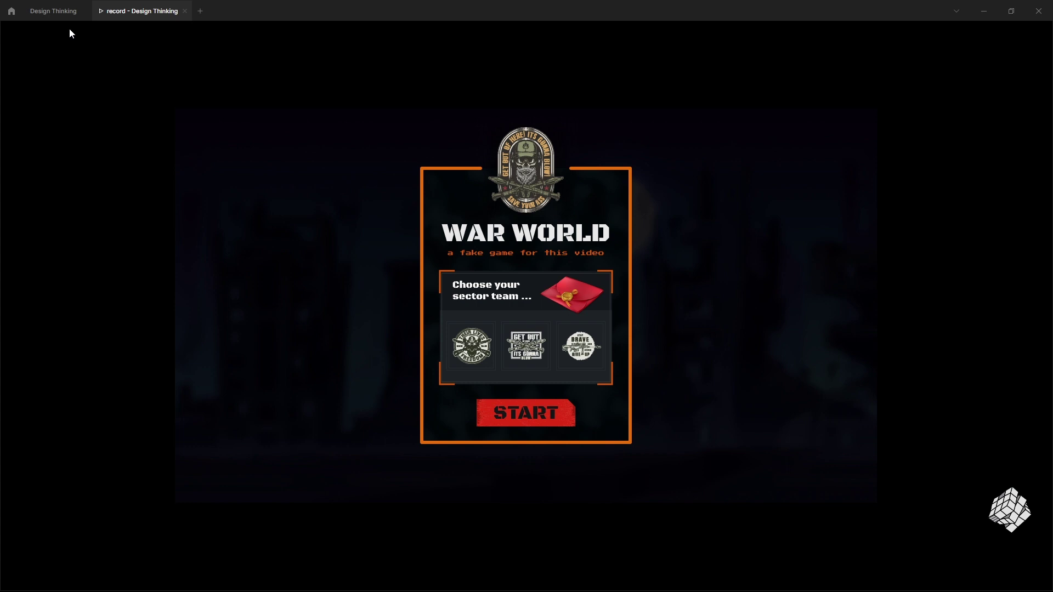
Set the Smart animate duration to 10000ms for both transitions between game-bg variants 1 and 2
click(54, 12)
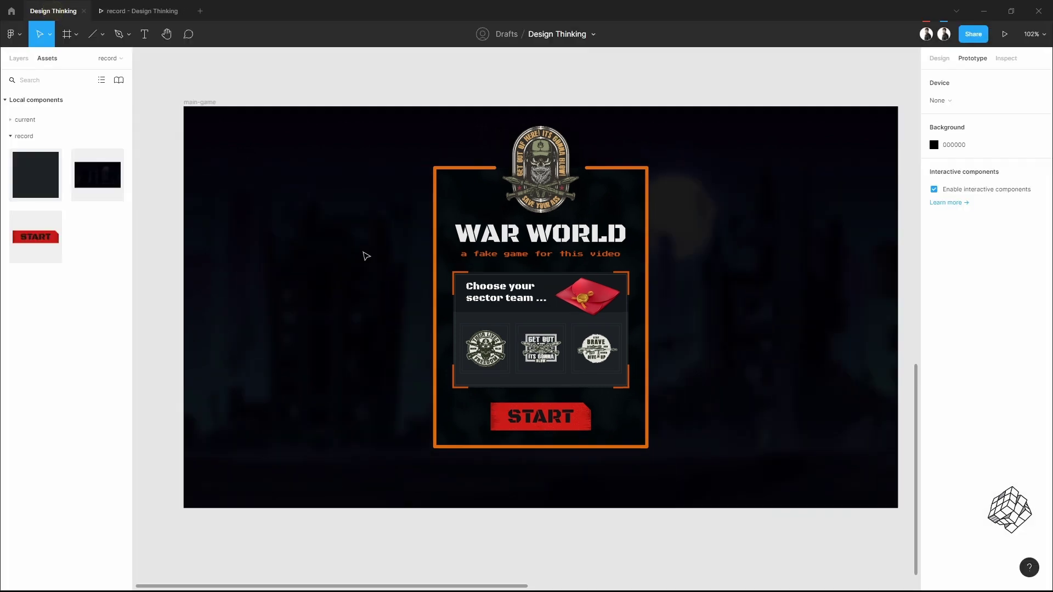
scroll(499, 310, up, 1)
click(19, 58)
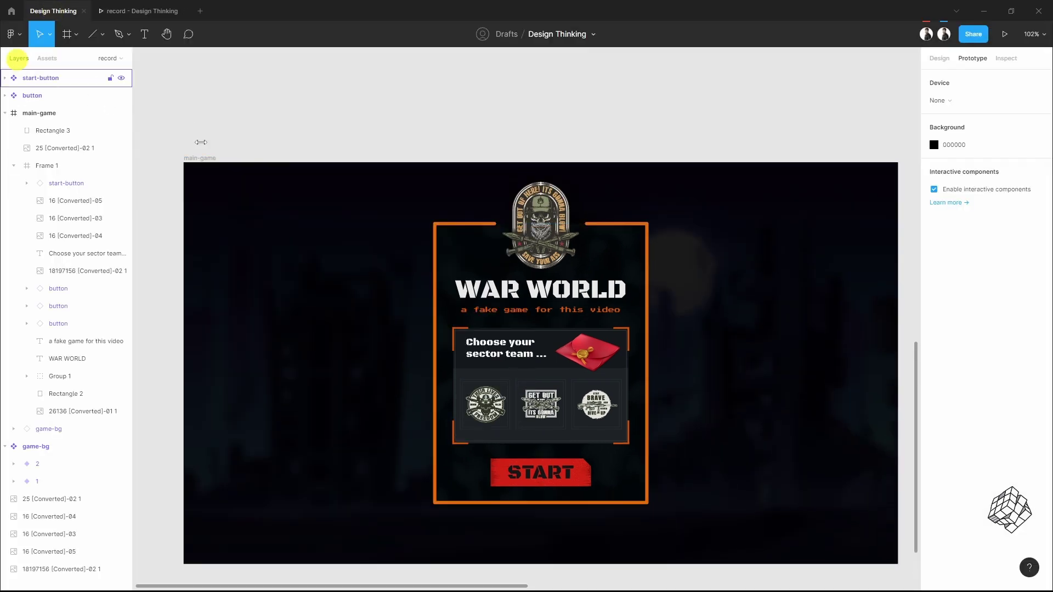
scroll(411, 226, up, 4)
scroll(412, 226, up, 10)
scroll(412, 225, down, 5)
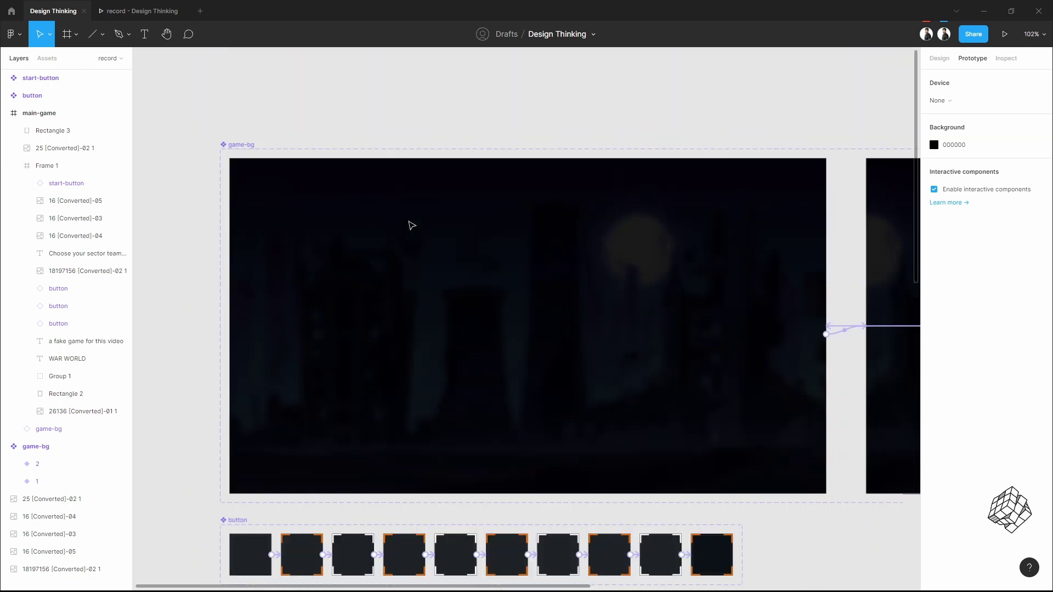
scroll(442, 226, right, 5)
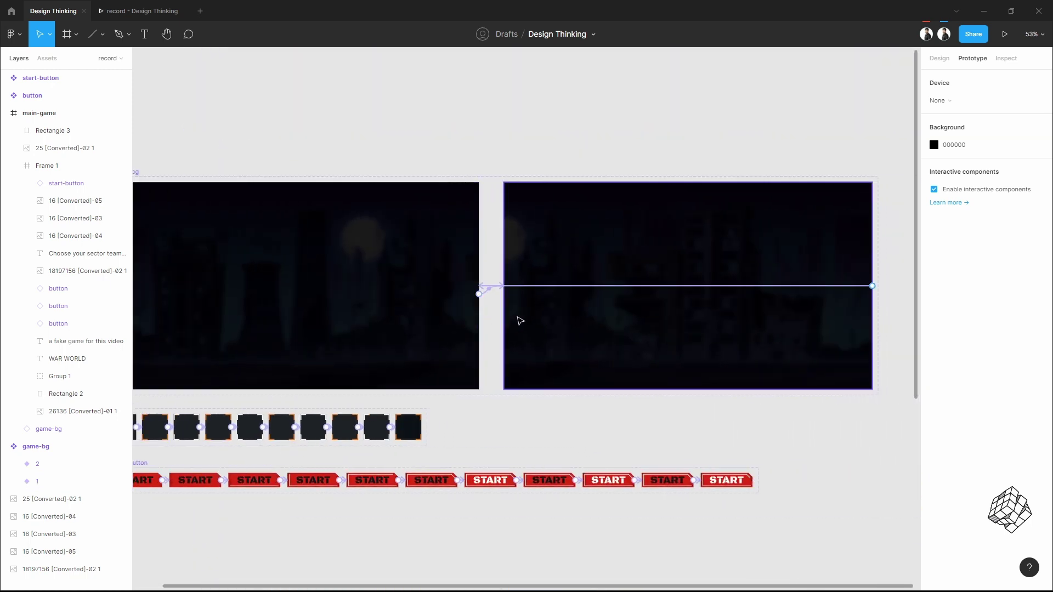
scroll(498, 300, up, 2)
click(487, 286)
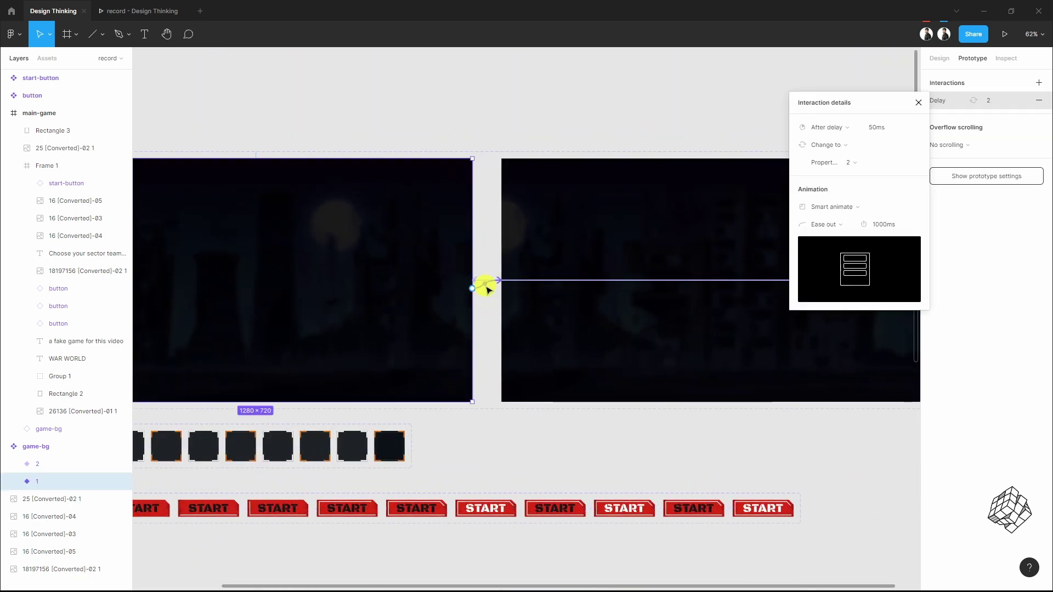
click(894, 230)
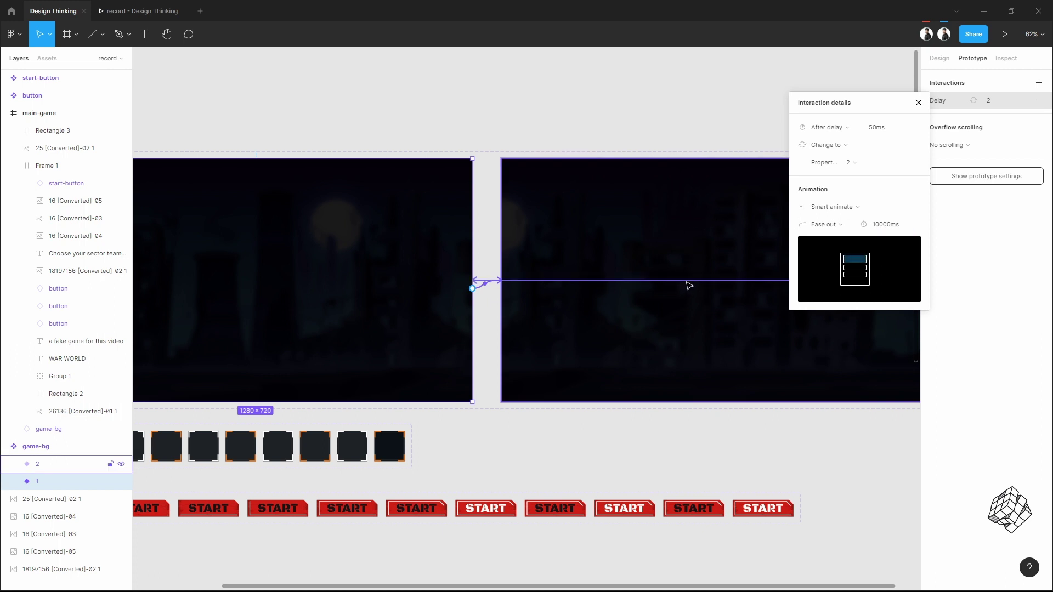
click(686, 284)
click(890, 231)
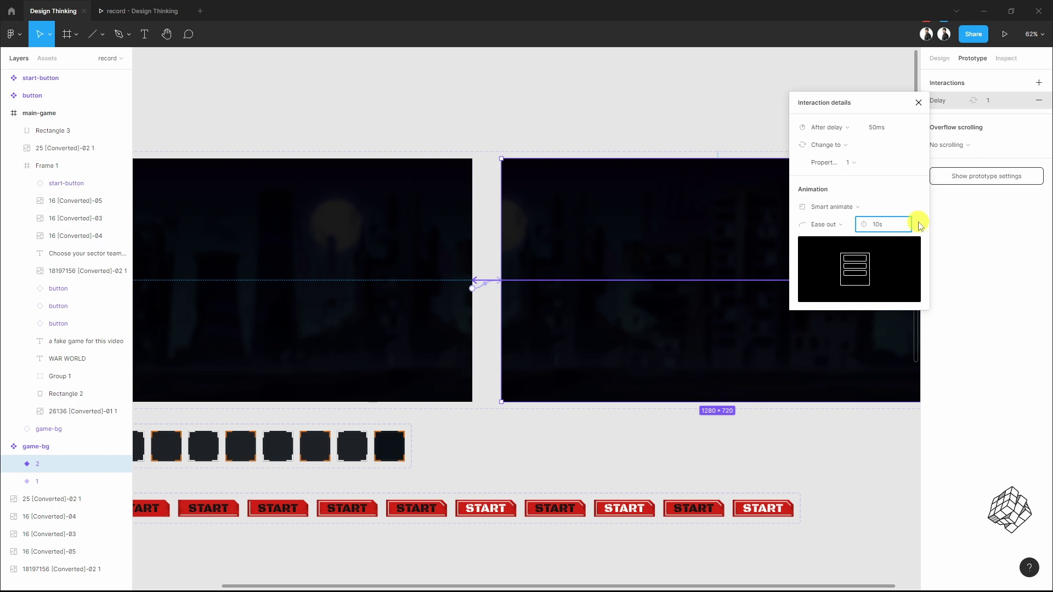
Preview the main-game prototype and try out the sector team emblem buttons against the slower moving background
scroll(767, 273, down, 5)
scroll(491, 261, up, 3)
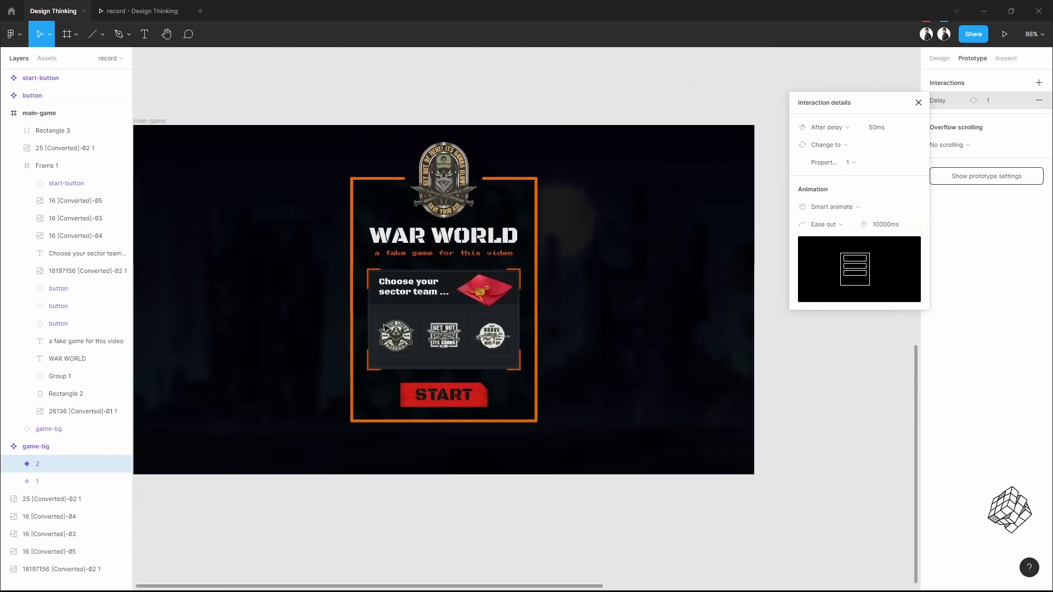
key(ctrl+alt+Return)
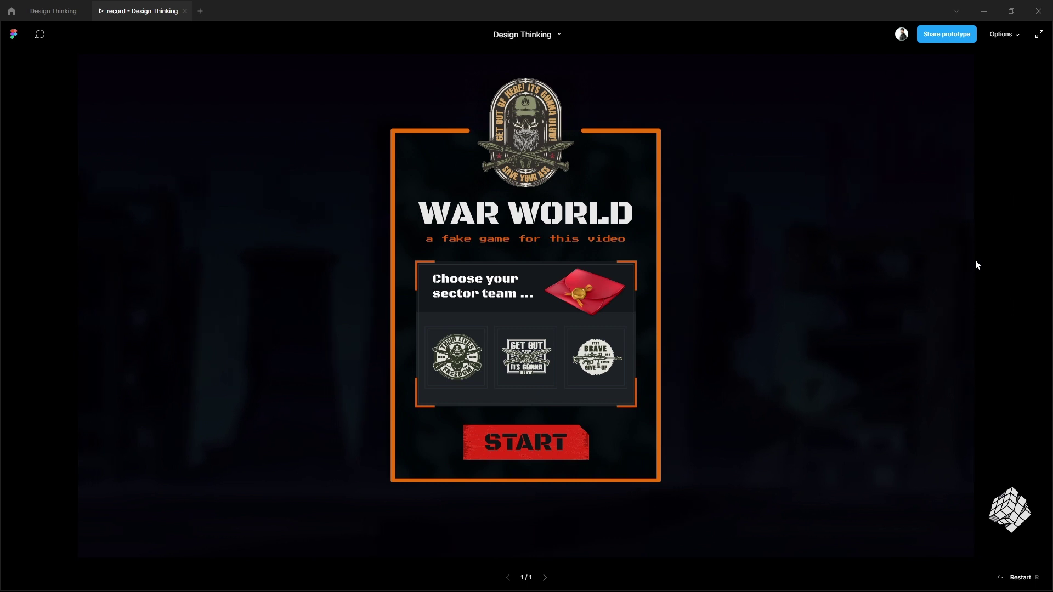
click(606, 375)
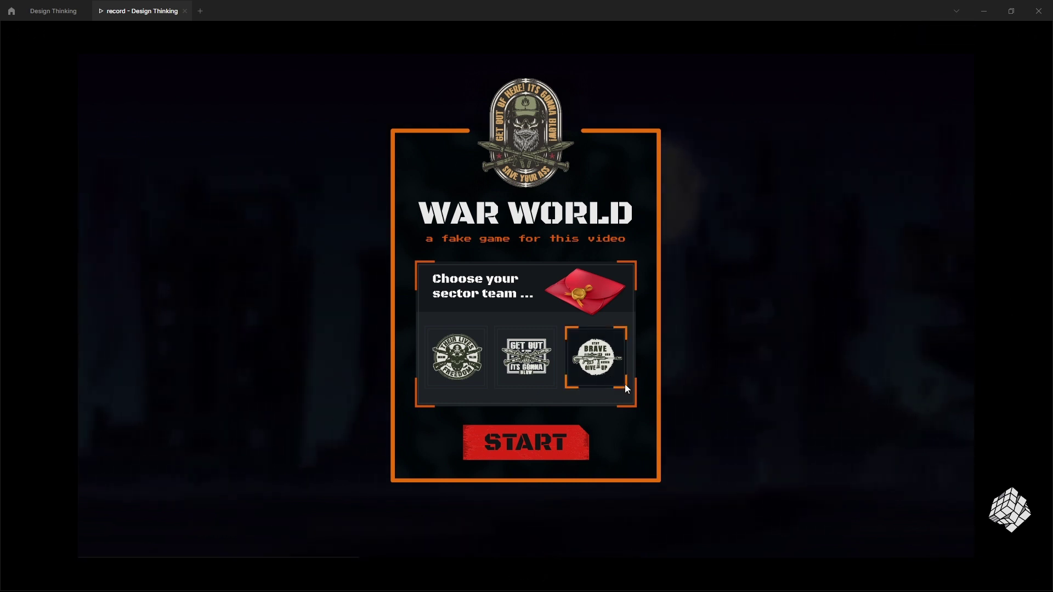
click(525, 370)
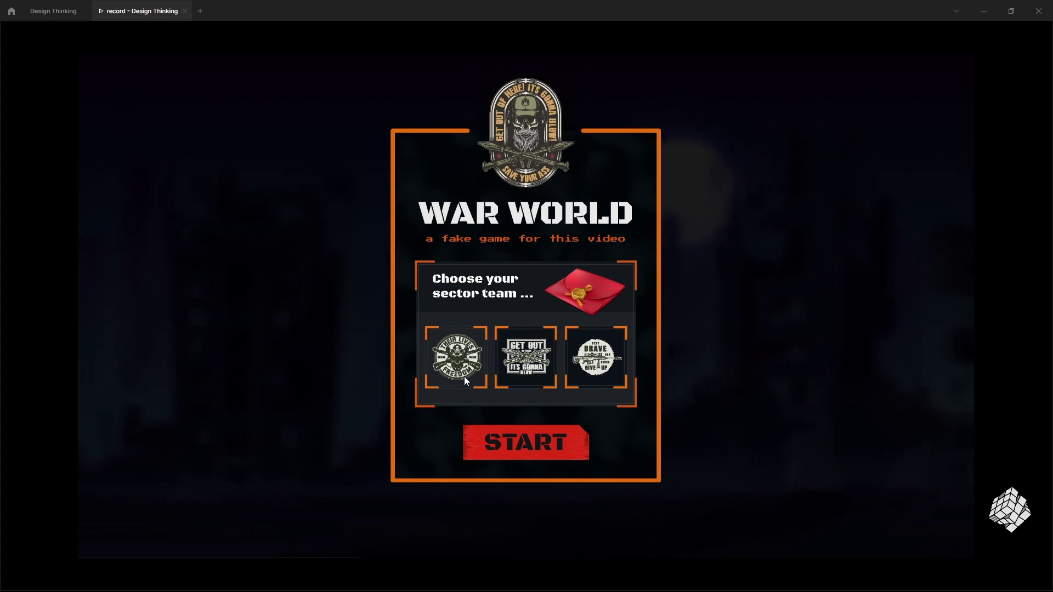
Change the trigger of the link from the button component's first orange-cornered variant to variant 3 from After delay to On click
key(ctrl+shift+Tab)
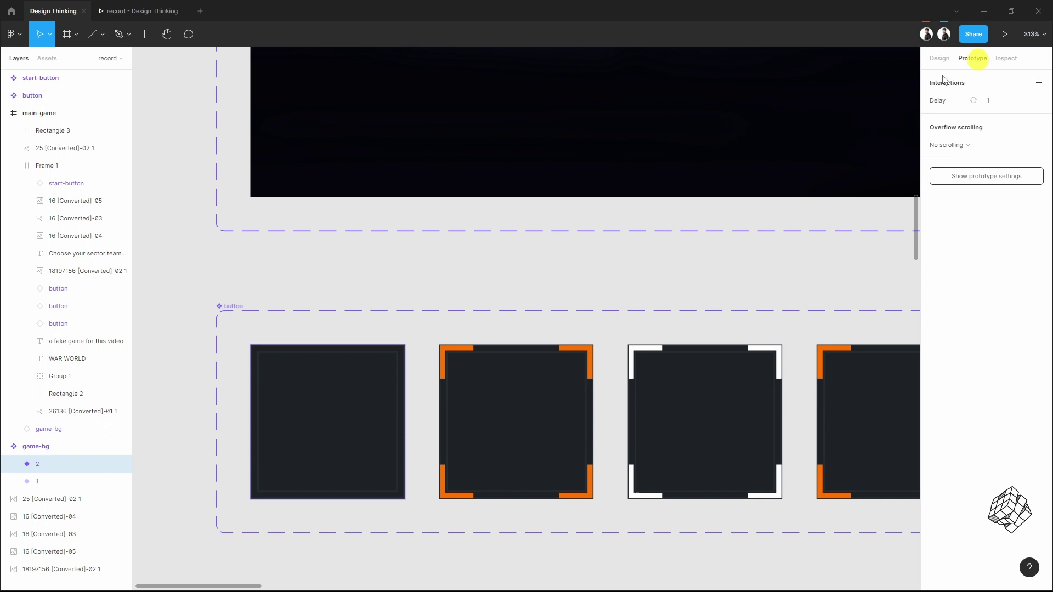
scroll(443, 435, right, 1)
click(311, 421)
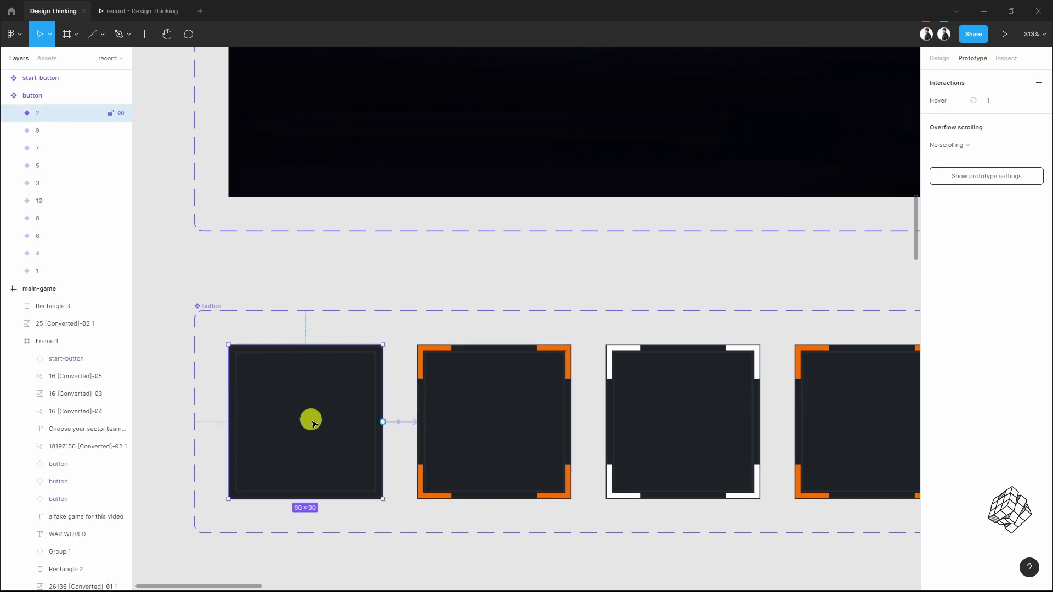
click(399, 423)
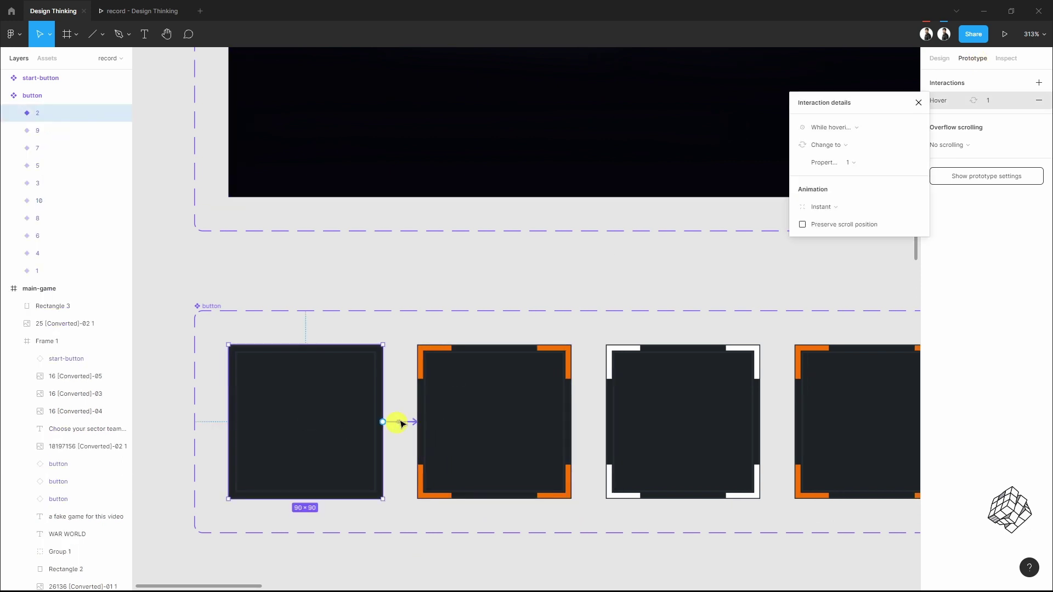
click(540, 428)
click(588, 422)
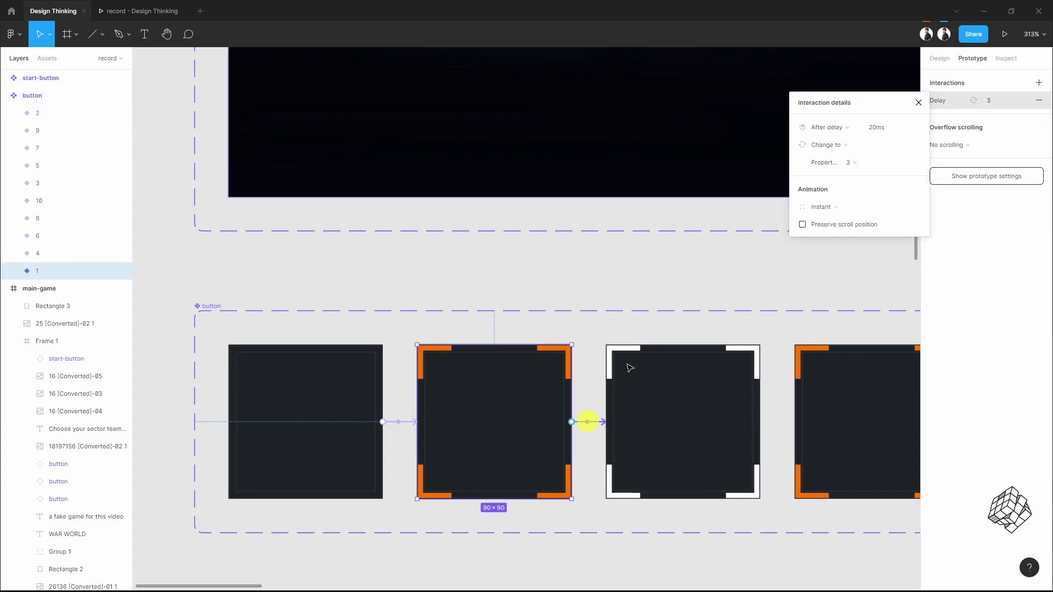
click(854, 130)
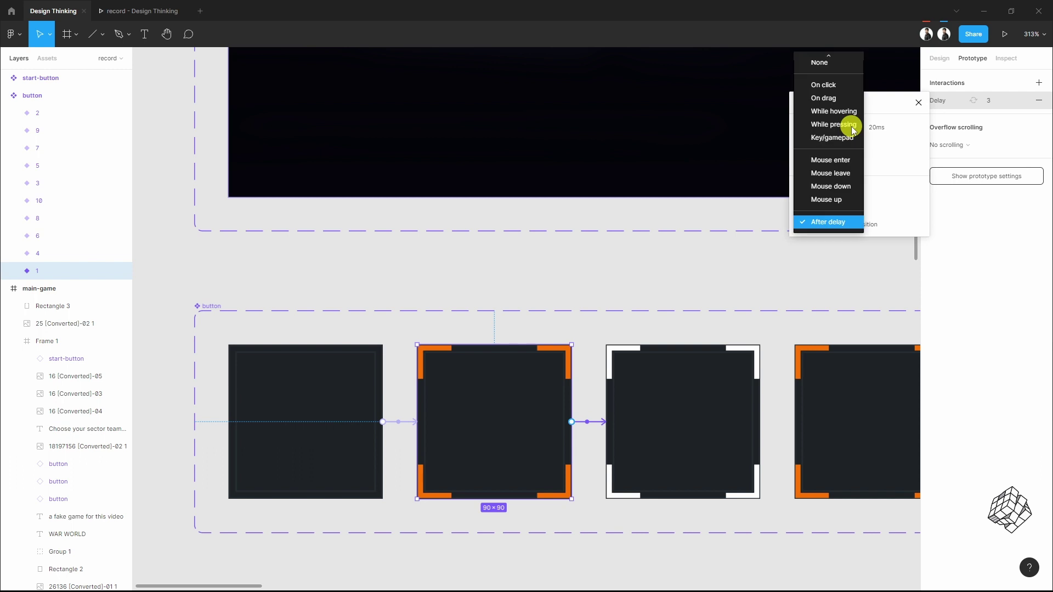
click(845, 93)
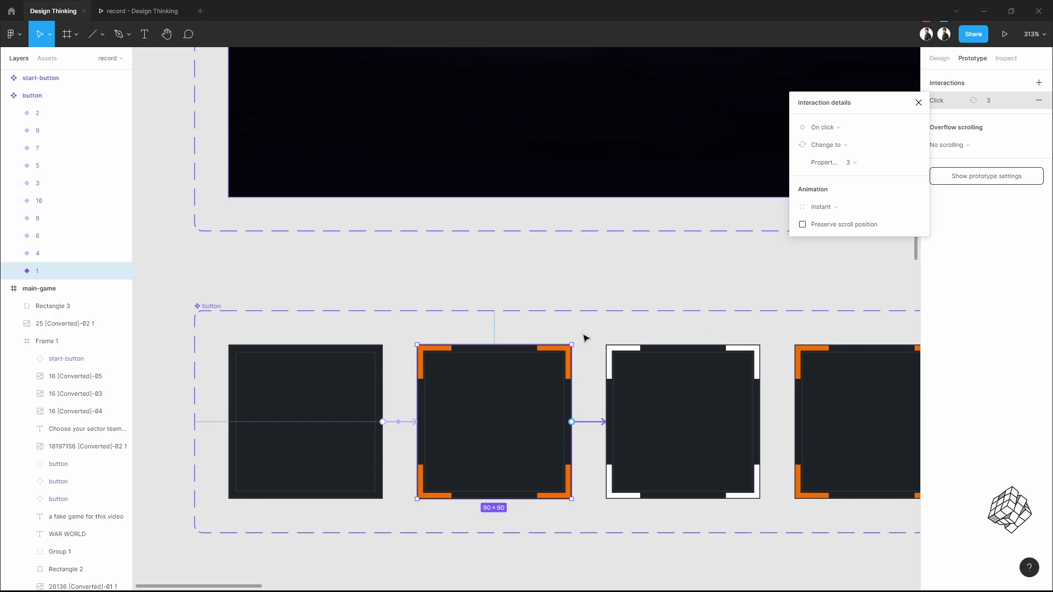
Test the hover and click behaviour of all three sector team emblem buttons in the running prototype
scroll(586, 338, right, 5)
scroll(585, 338, down, 5)
click(136, 11)
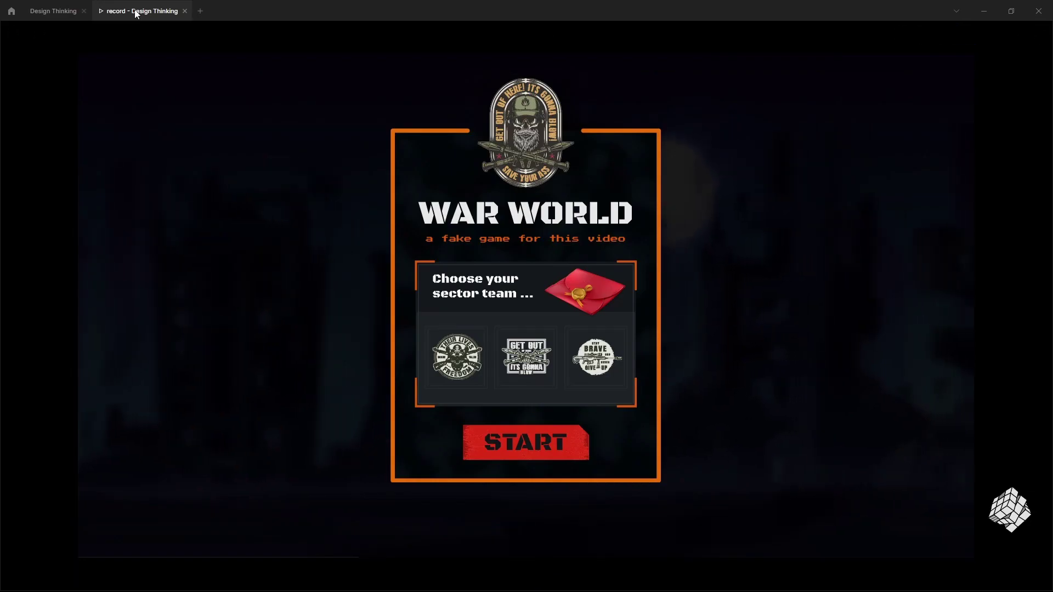
click(458, 373)
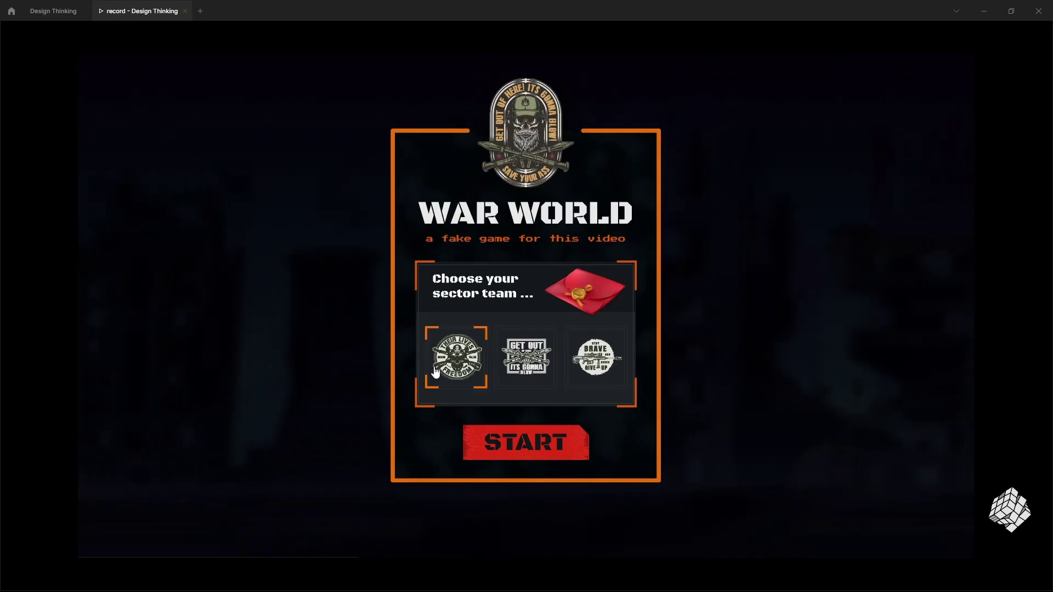
click(507, 373)
click(532, 371)
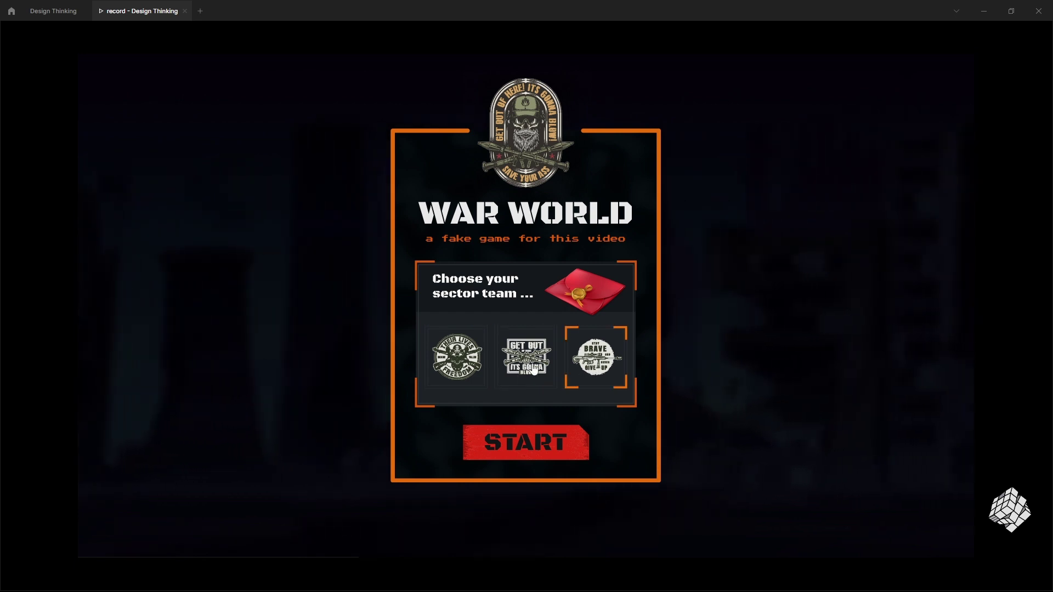
click(535, 370)
click(457, 358)
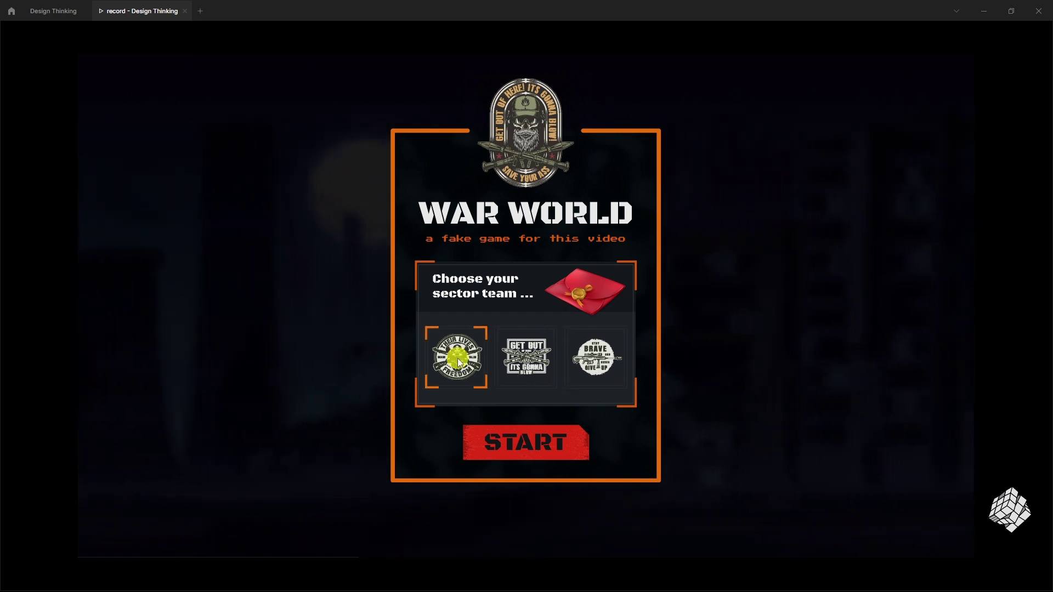
click(598, 366)
click(537, 362)
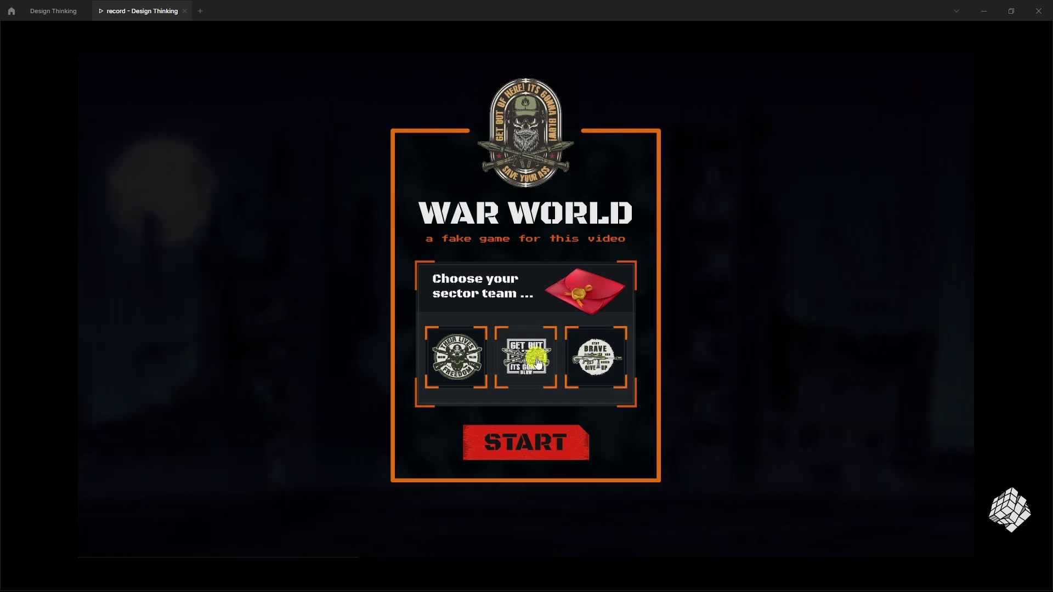